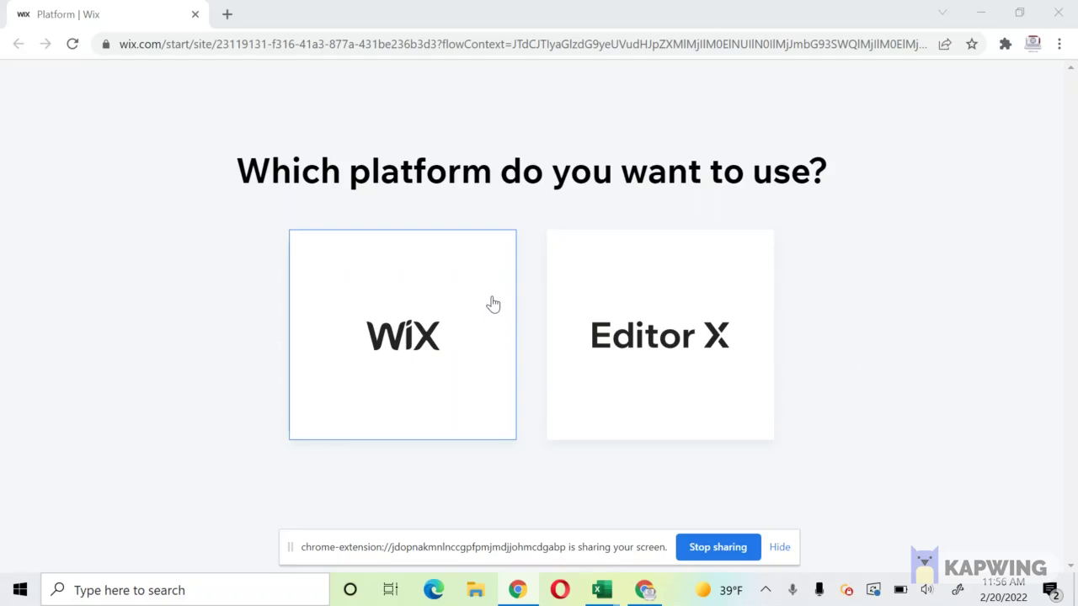
Step: Choose the classic Wix platform for the new site
click(493, 303)
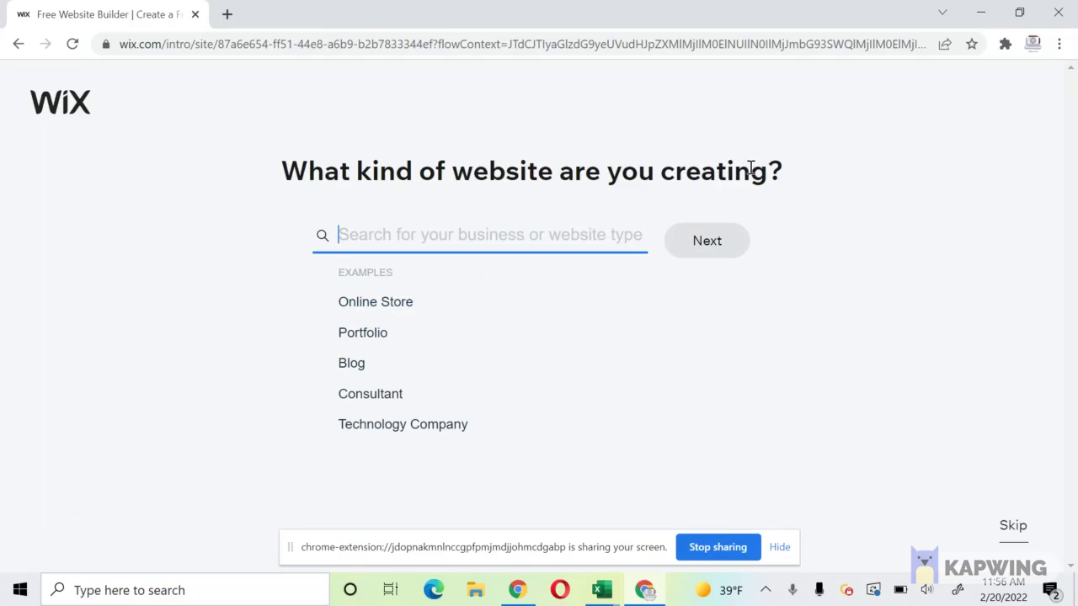
Step: Enter Hair Salon as the website type and move on to the next question
text(H)
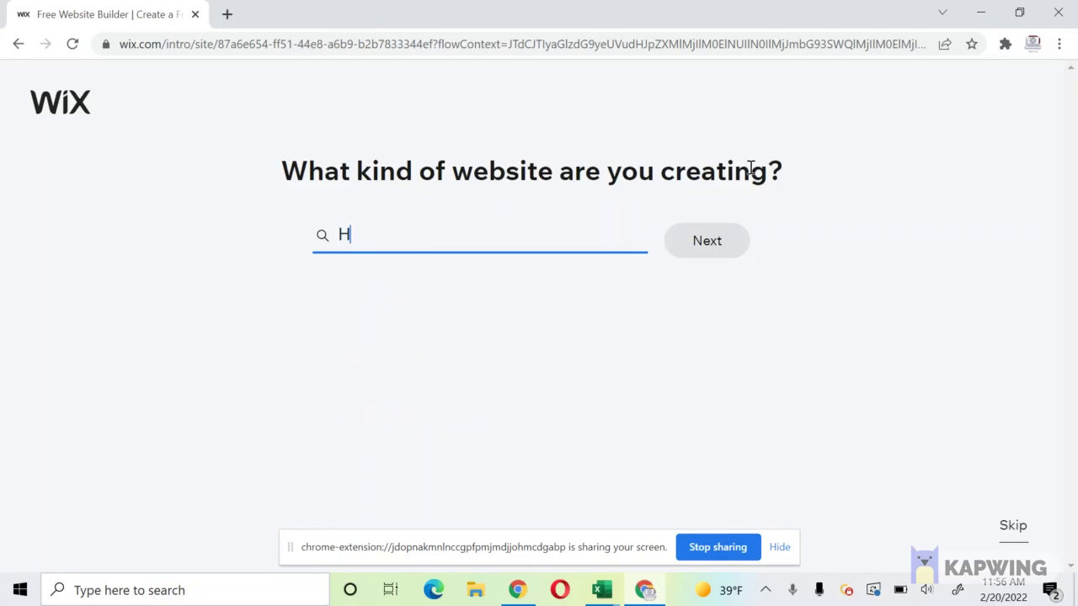
text(air Salon)
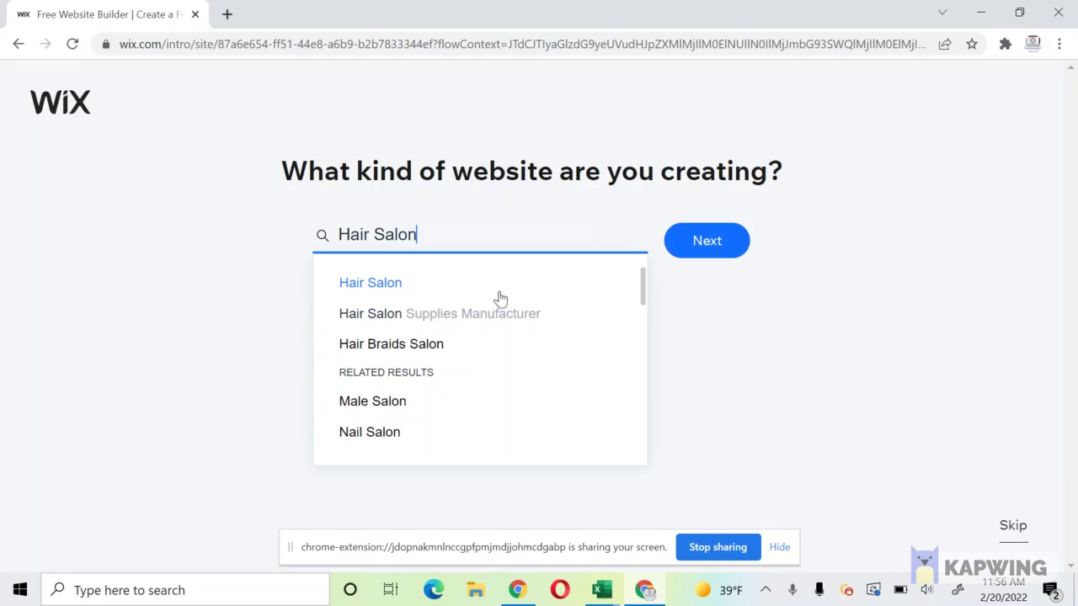
click(393, 284)
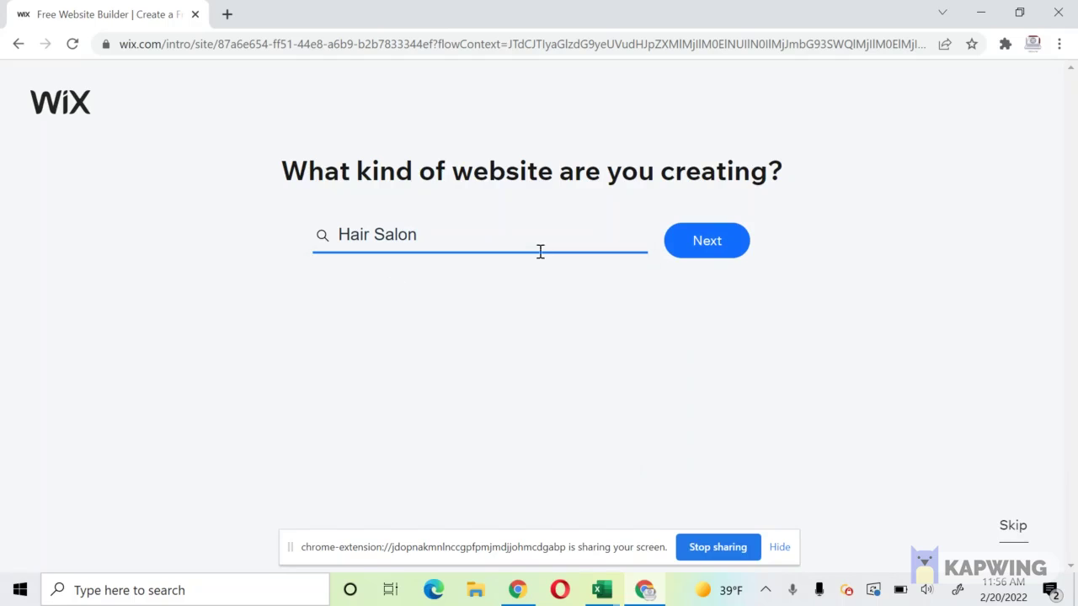
click(686, 244)
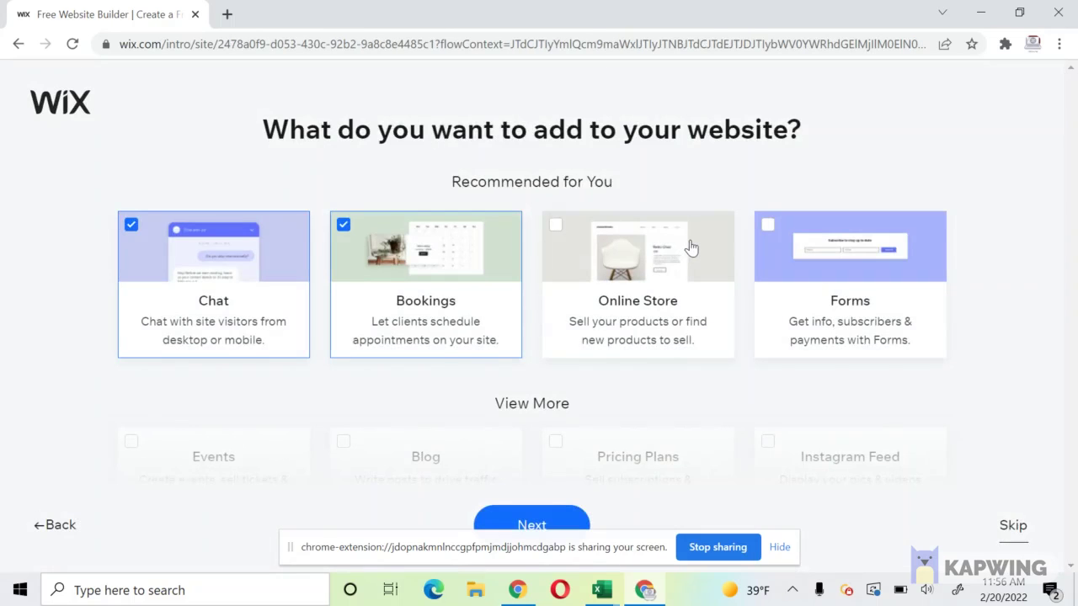
Step: Skip the Bookings and Chat features and start building with the Wix Editor
scroll(689, 246, down, 1)
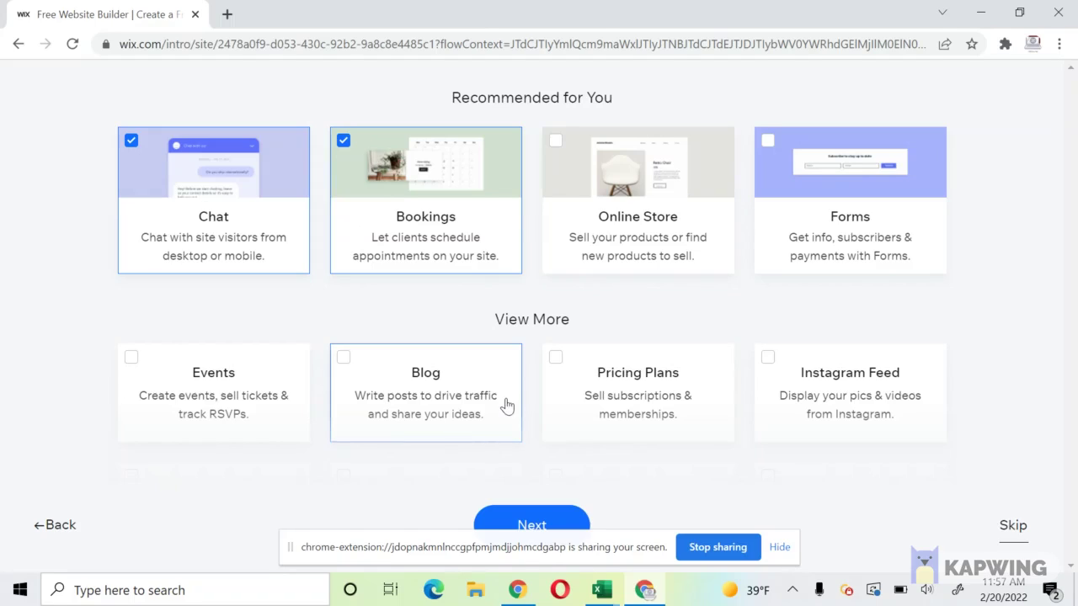
click(343, 140)
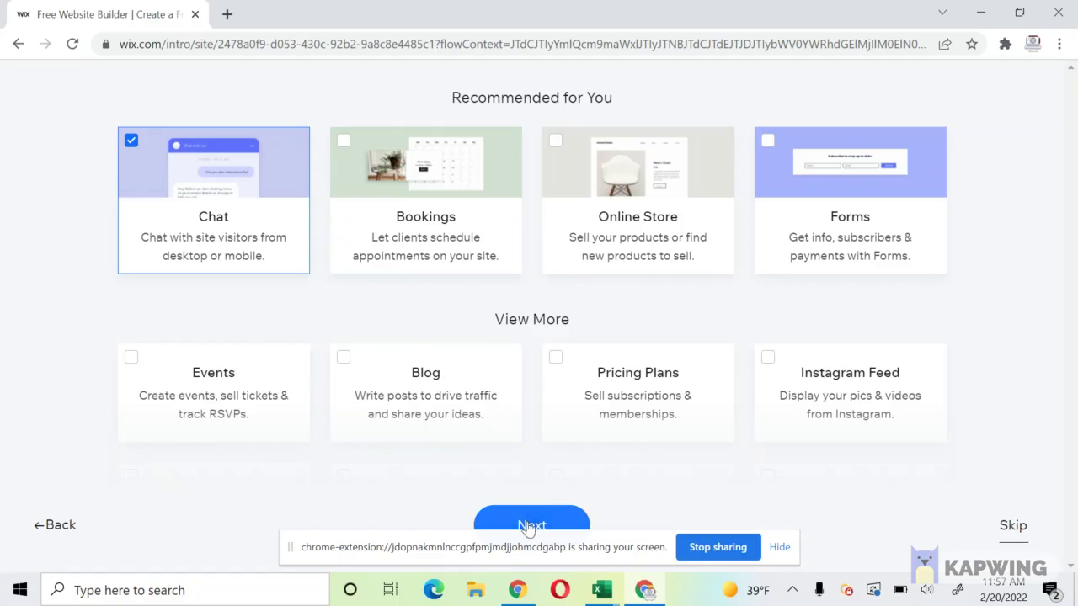
click(214, 183)
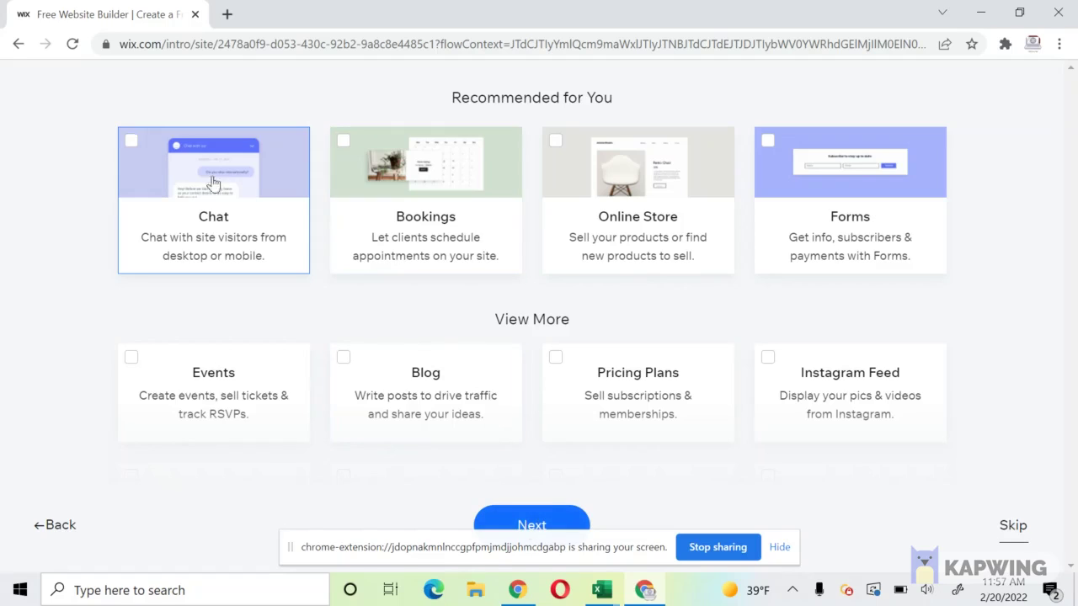
click(541, 520)
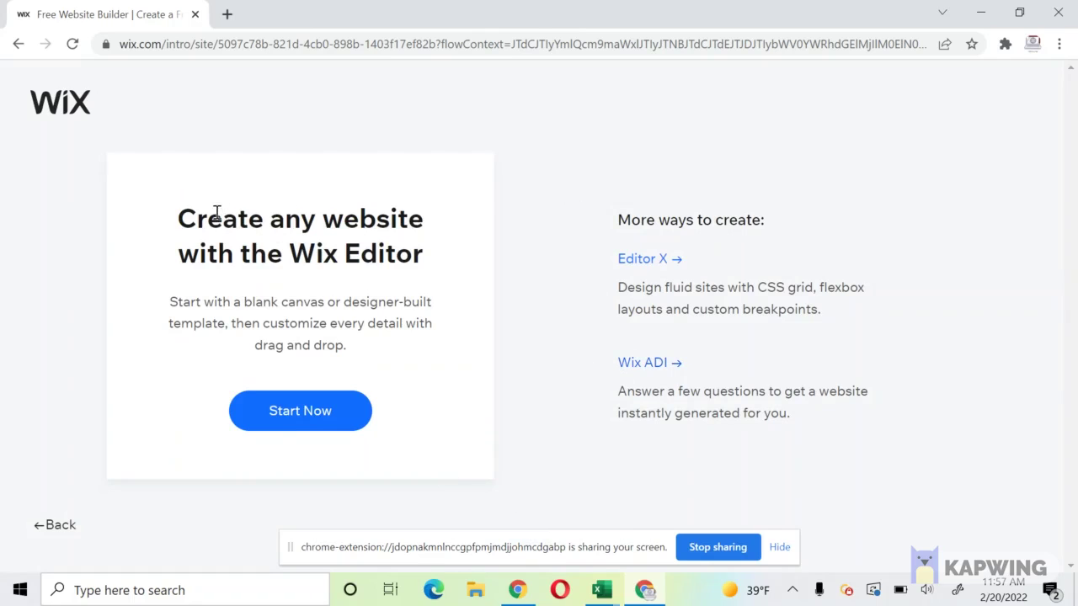
click(297, 413)
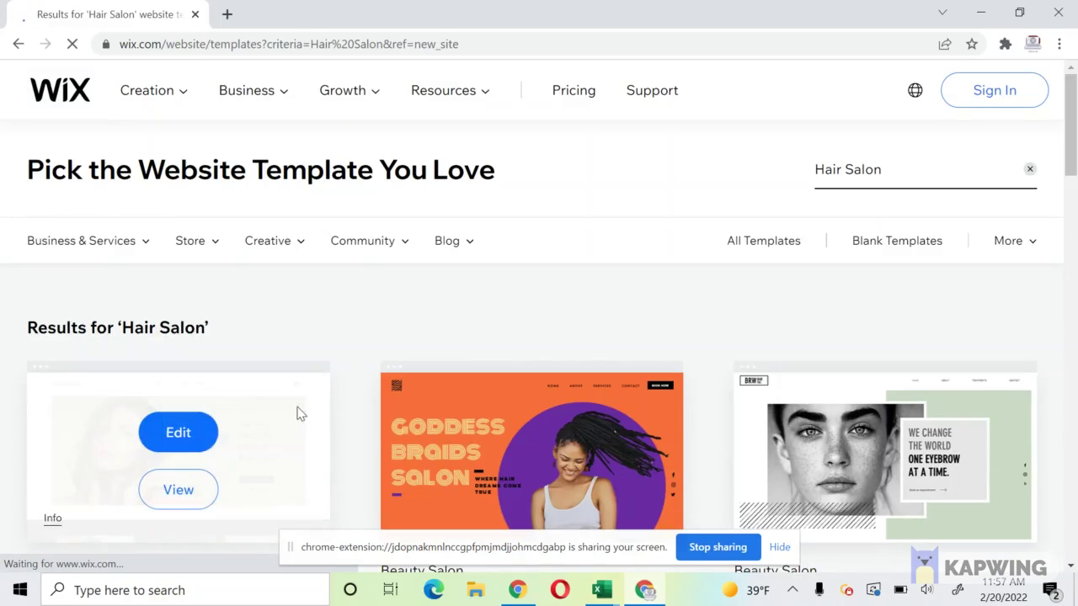
Step: Browse the Hair Salon template results
scroll(560, 320, down, 2)
scroll(555, 312, down, 2)
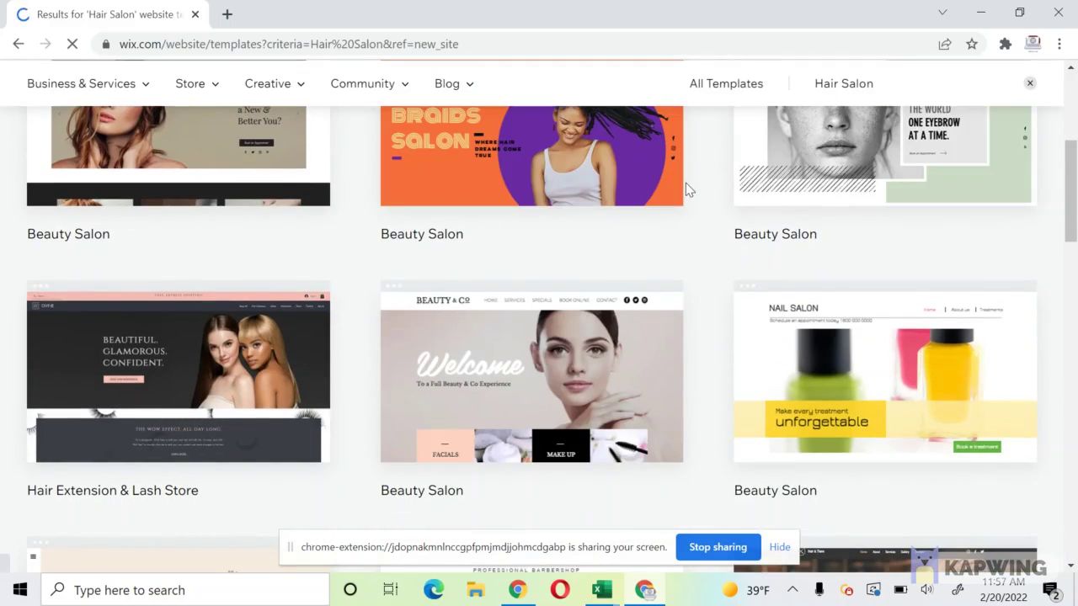
scroll(686, 189, down, 1)
scroll(687, 195, down, 3)
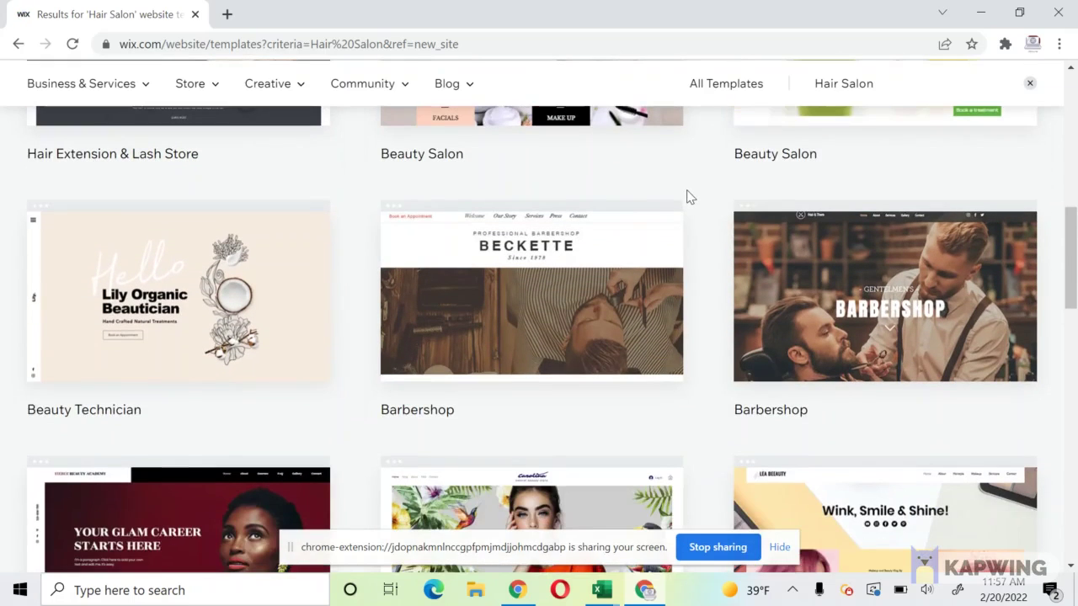
scroll(687, 197, down, 4)
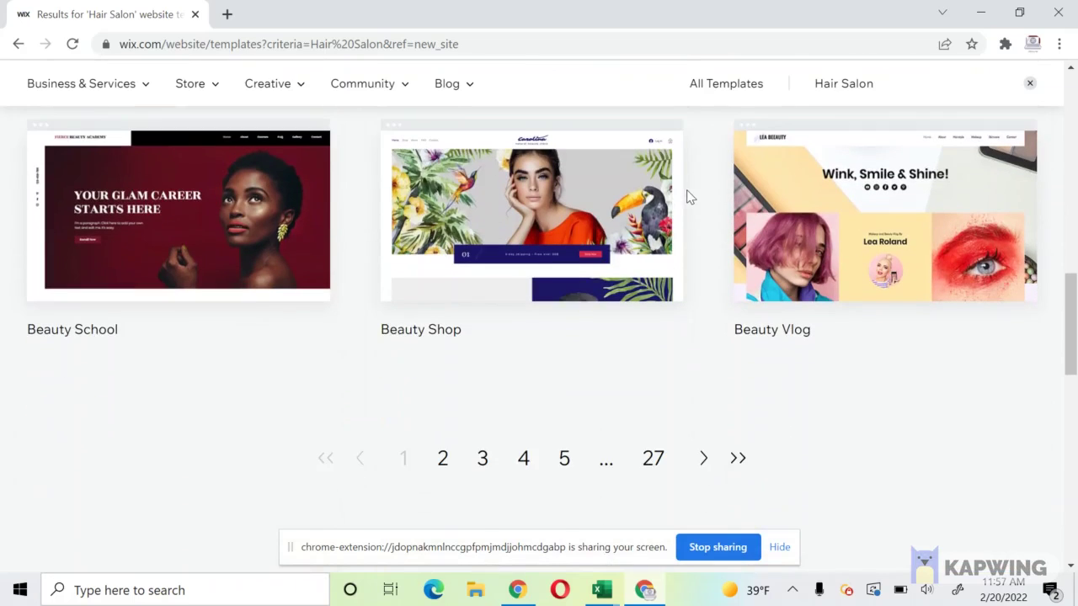
scroll(687, 197, up, 5)
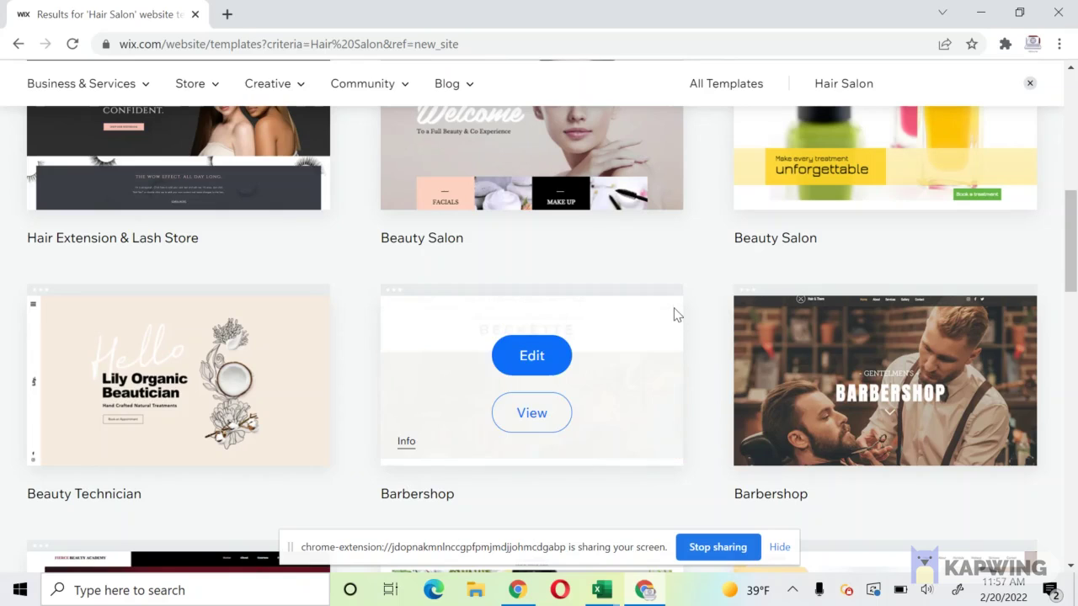
scroll(686, 298, down, 3)
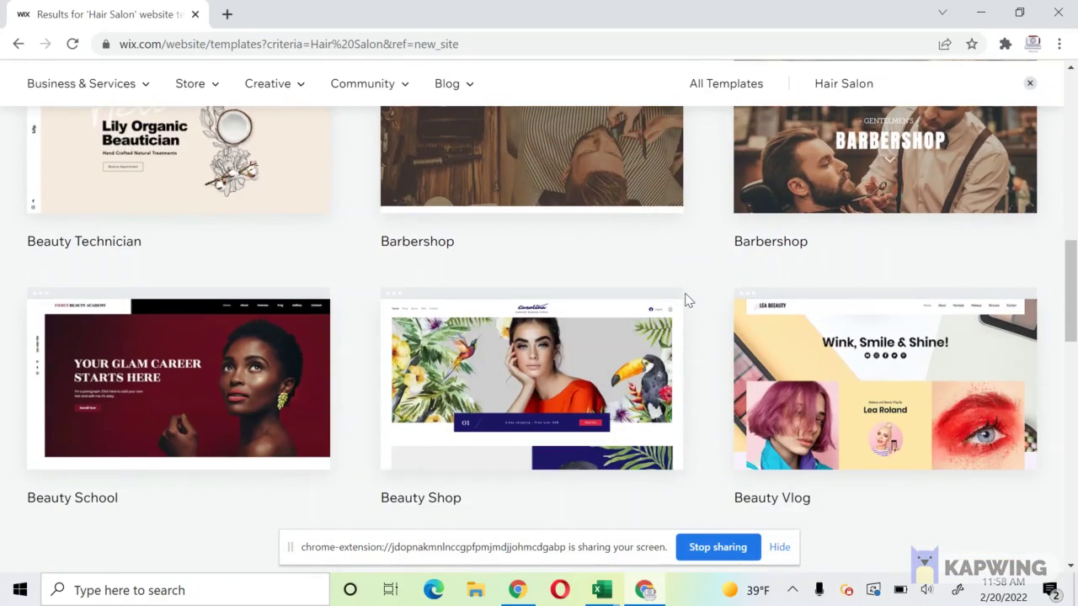
scroll(696, 293, down, 4)
scroll(697, 294, up, 7)
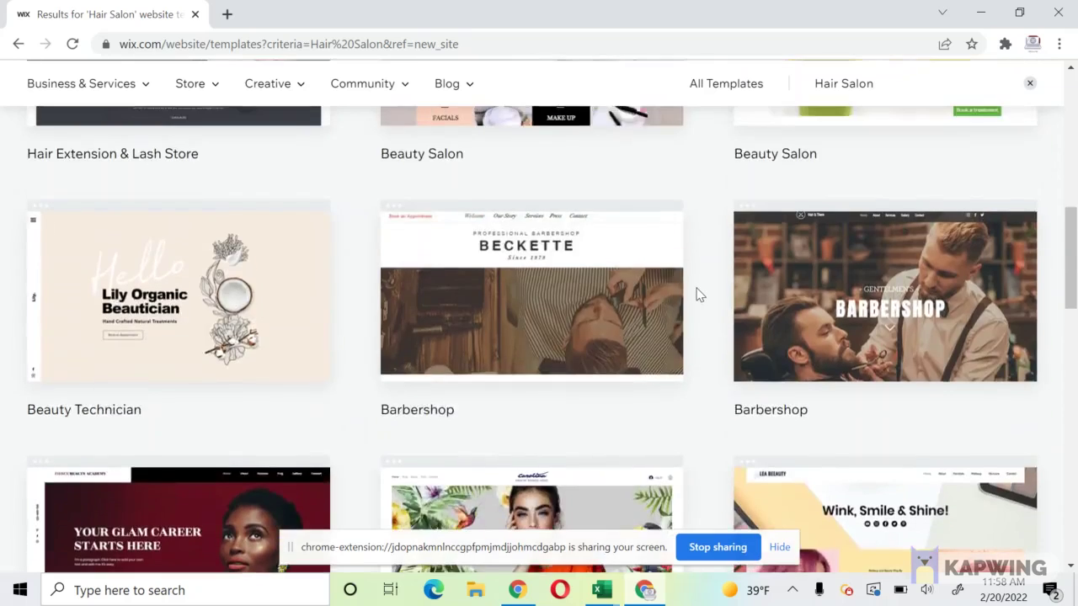
scroll(696, 294, up, 2)
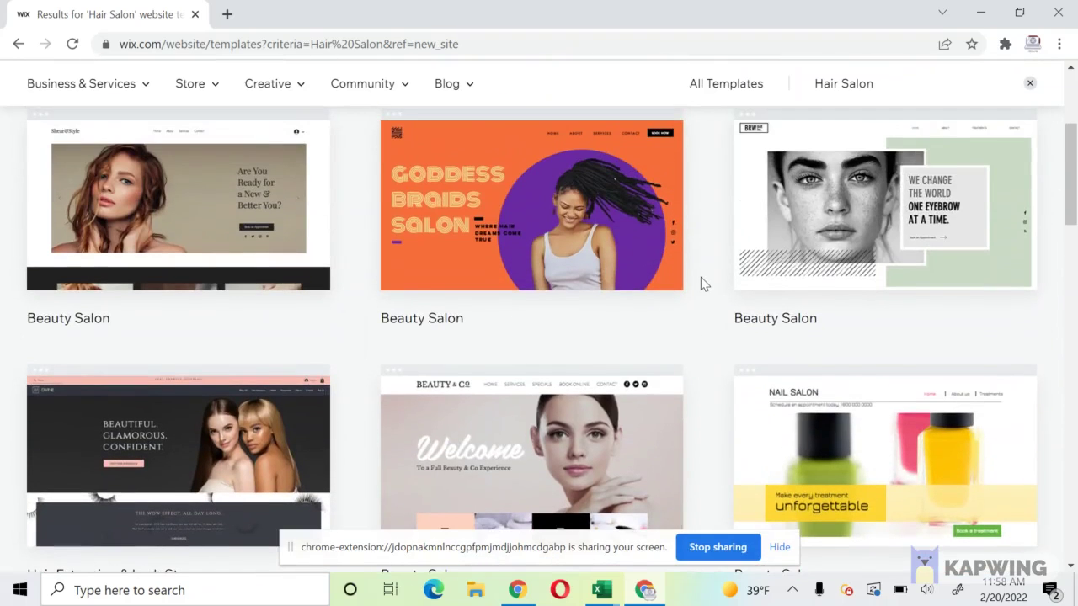
scroll(703, 284, down, 2)
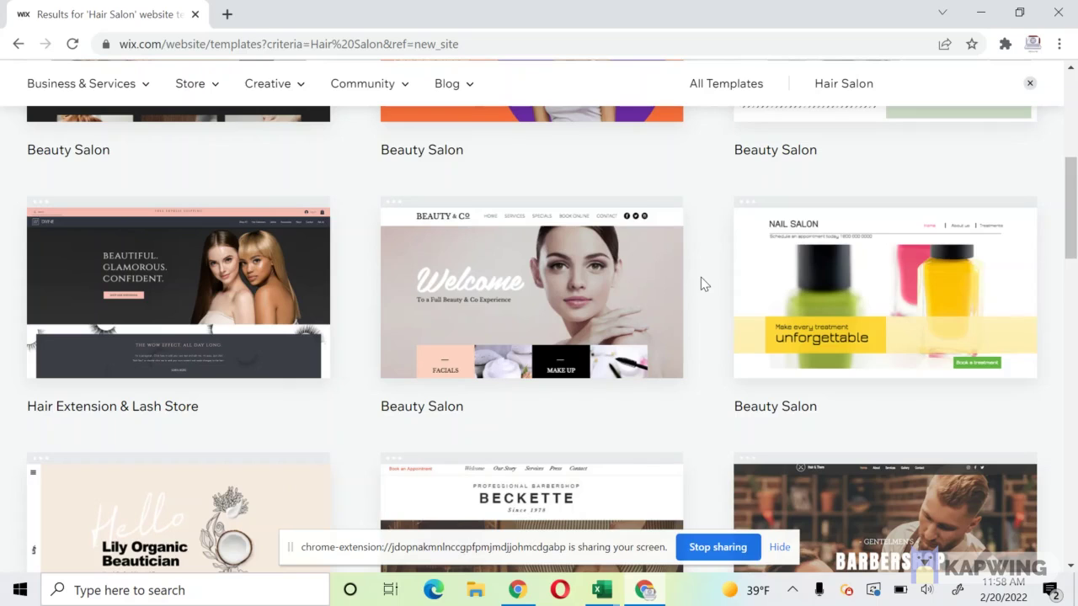
scroll(702, 284, up, 5)
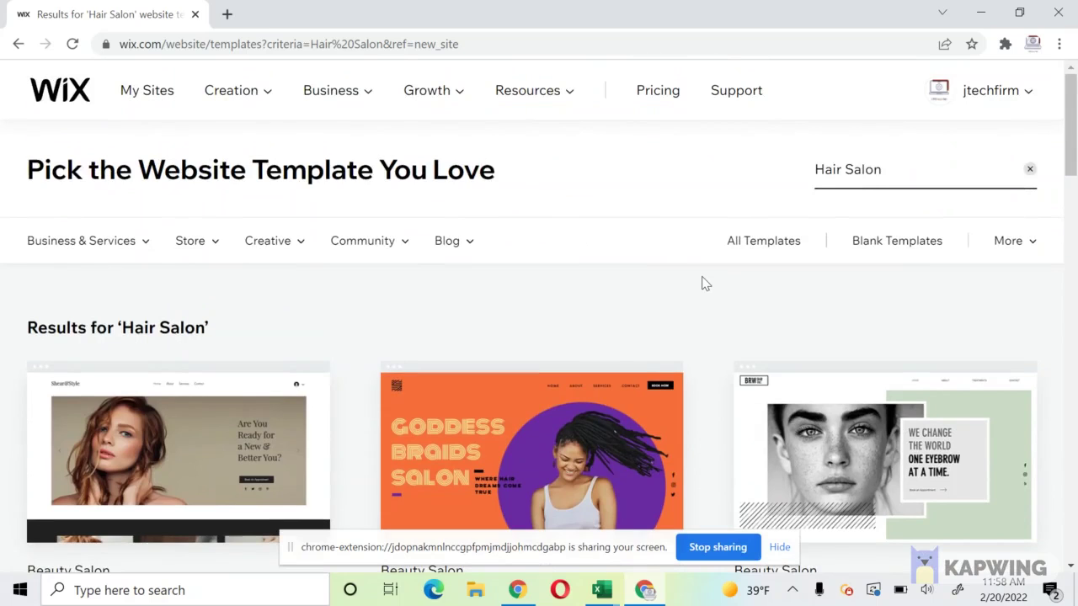
scroll(705, 283, down, 4)
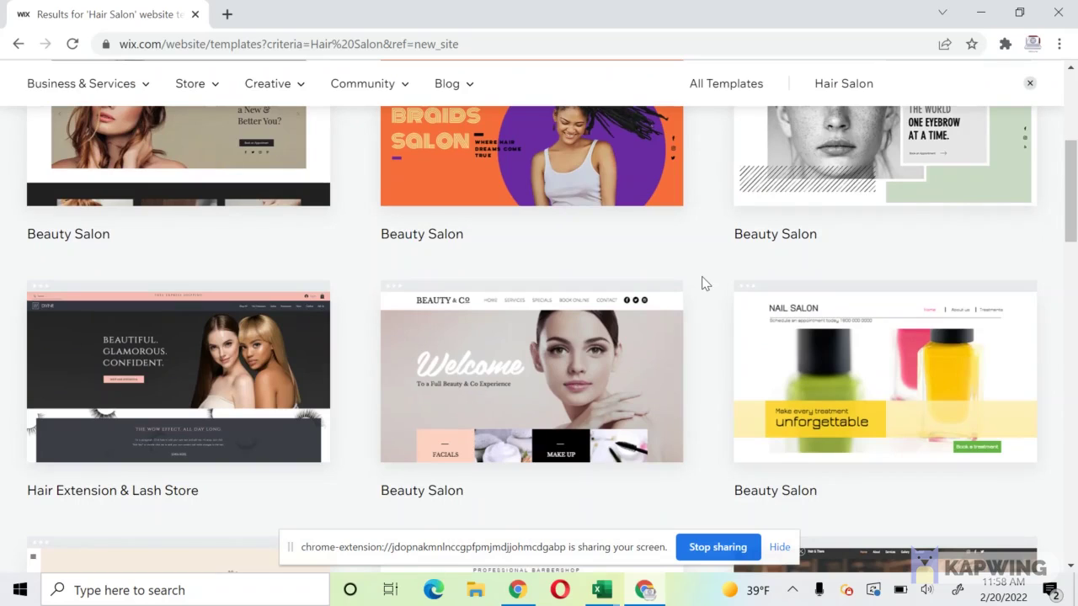
scroll(705, 284, up, 4)
Step: Filter to blank templates and start editing Start from Scratch
click(898, 243)
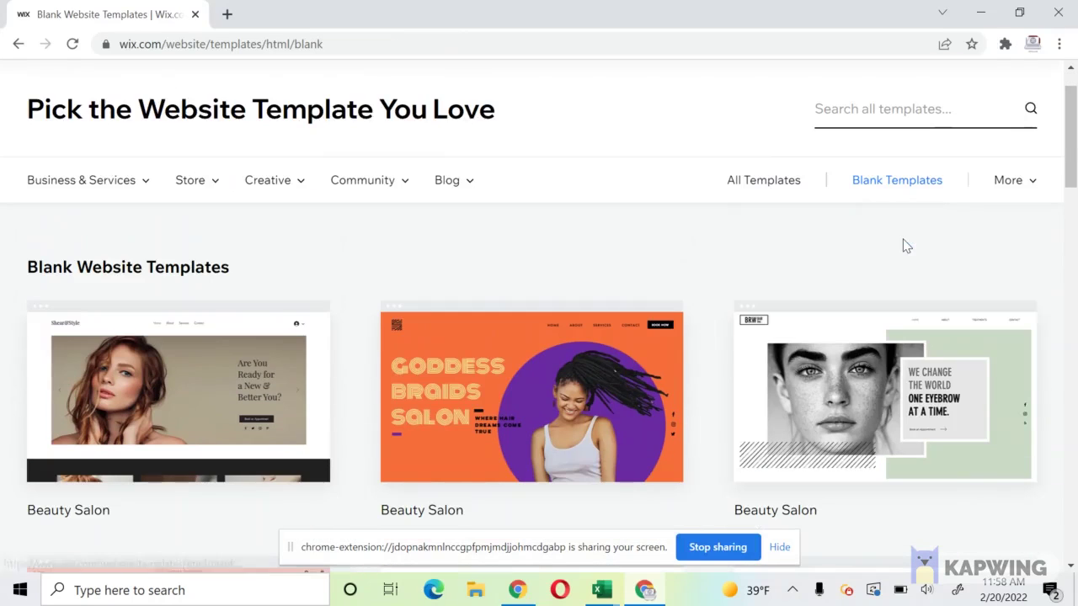
click(893, 183)
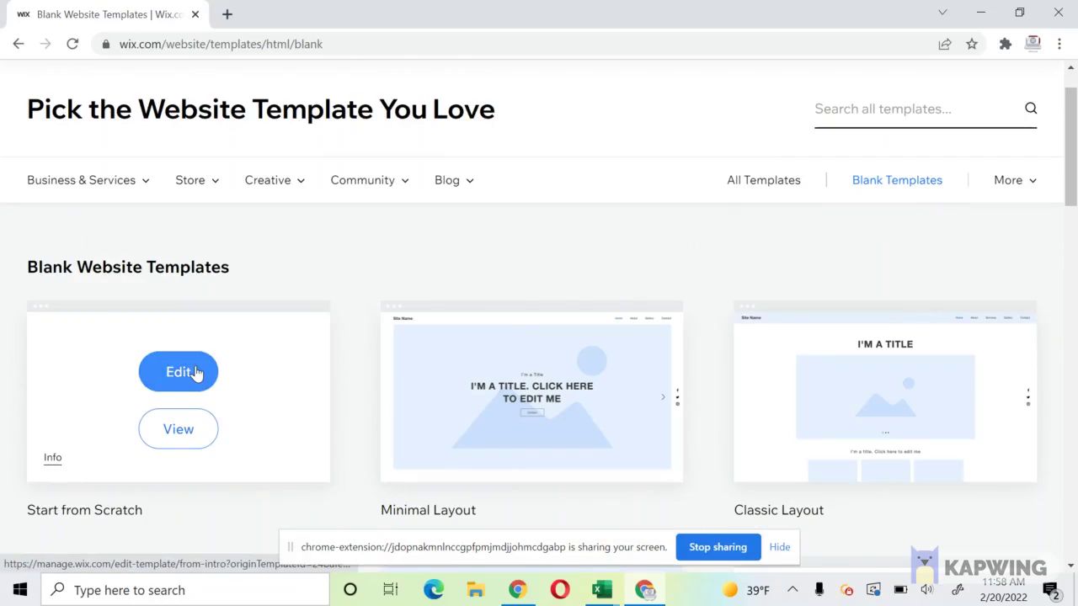
click(197, 374)
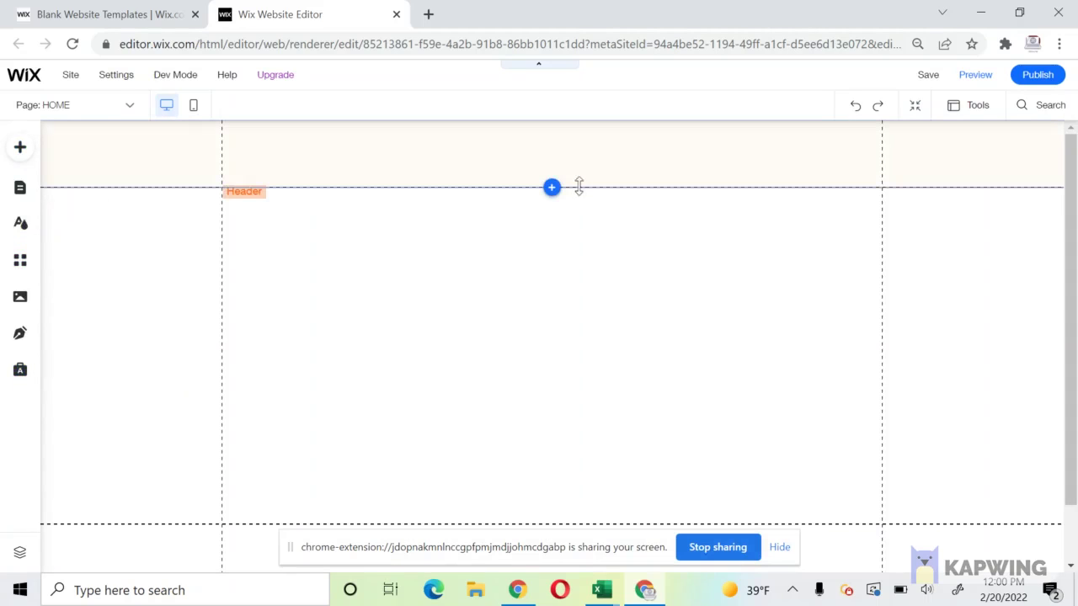
Step: Add a dark strip at the top of HOME and shrink the header to fit it
click(568, 186)
drag(567, 186, 575, 286)
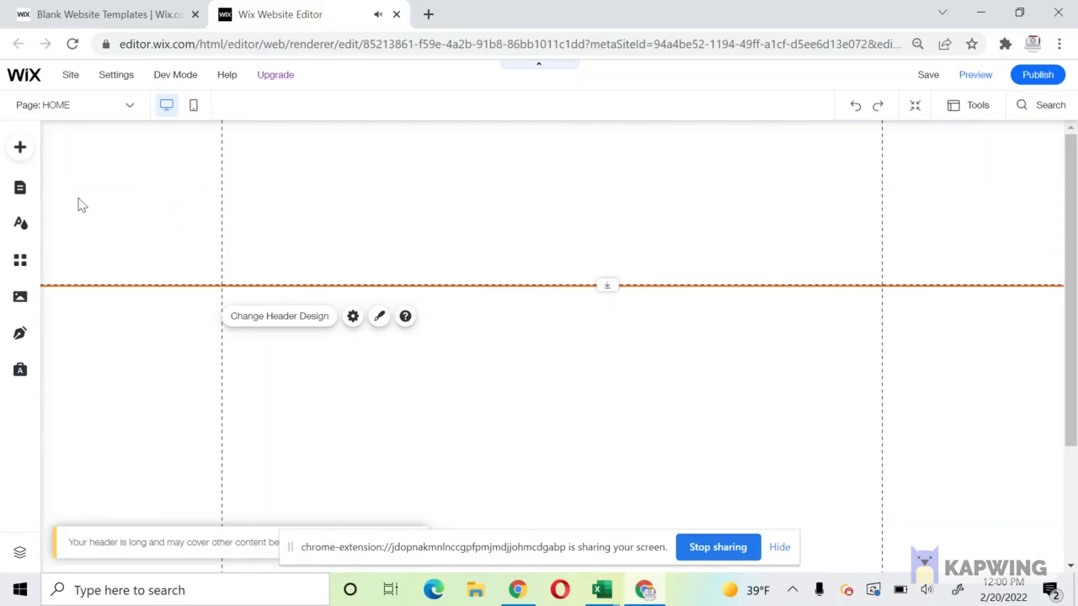
click(21, 149)
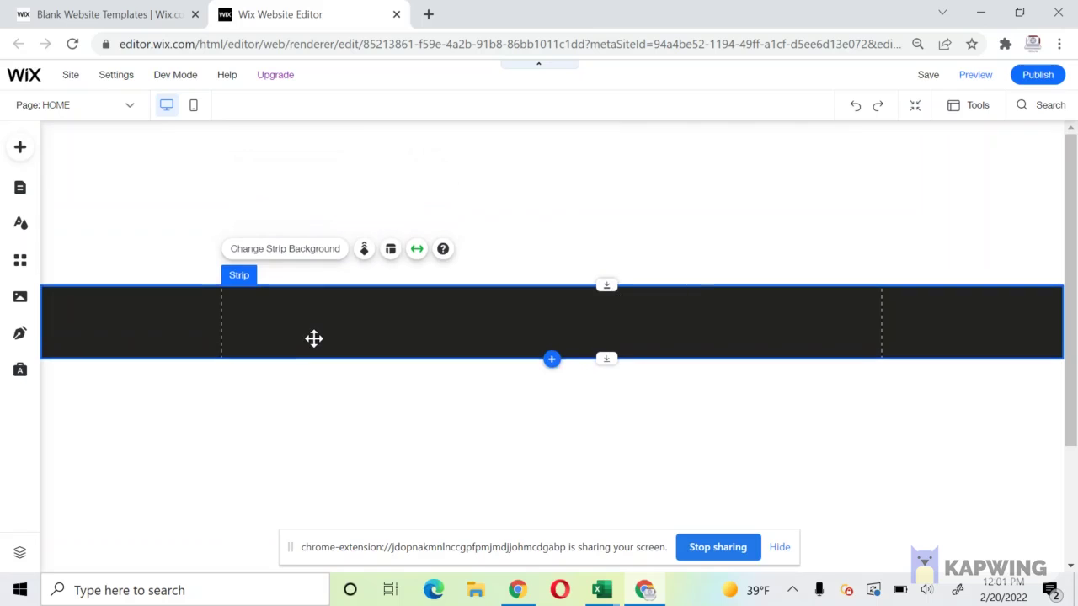
drag(312, 329, 303, 171)
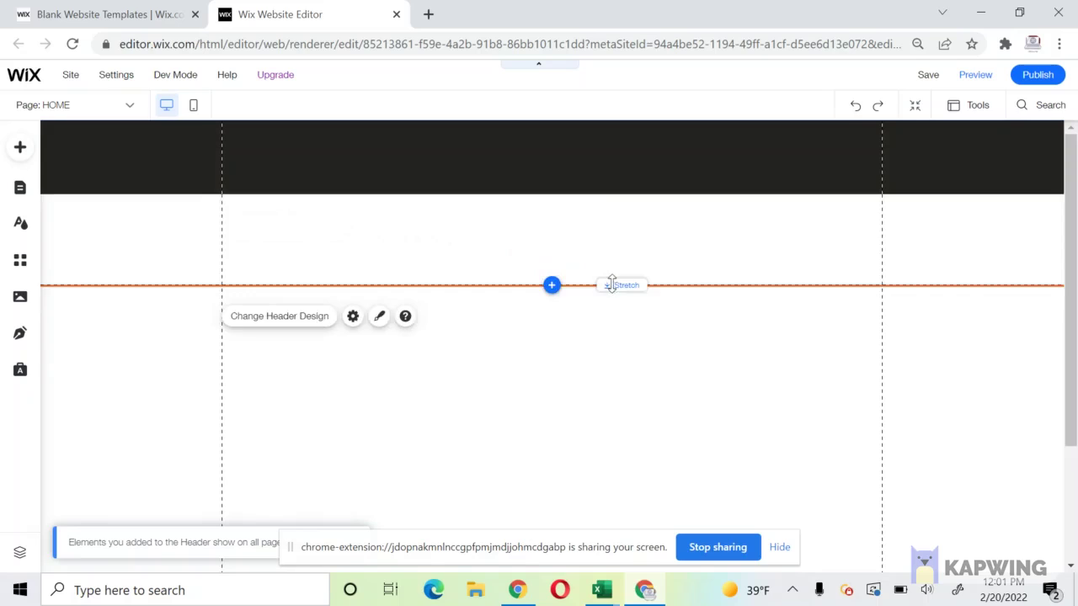
drag(610, 283, 602, 181)
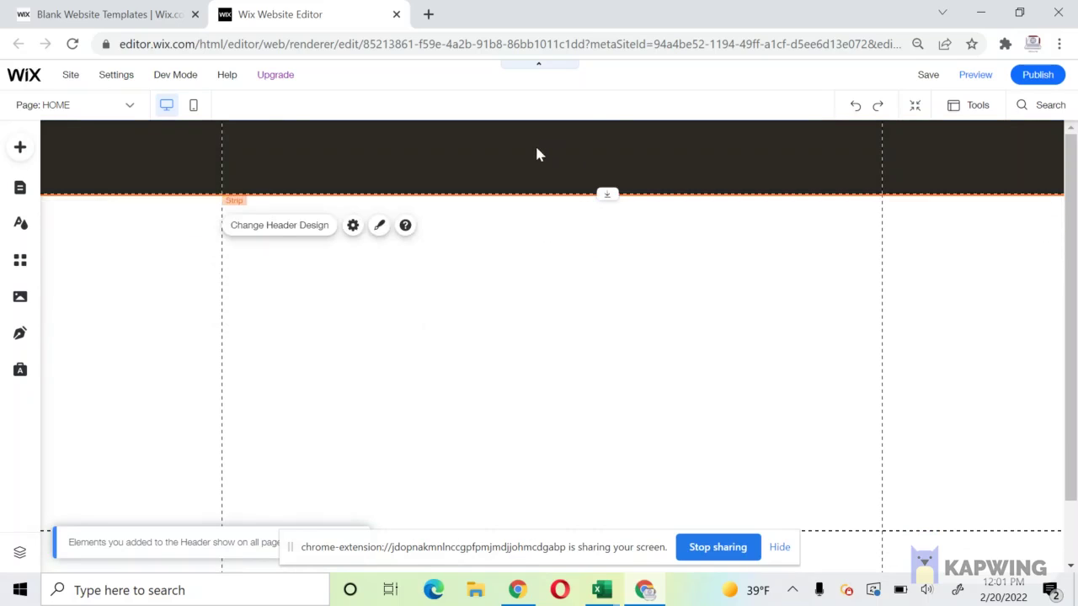
click(536, 145)
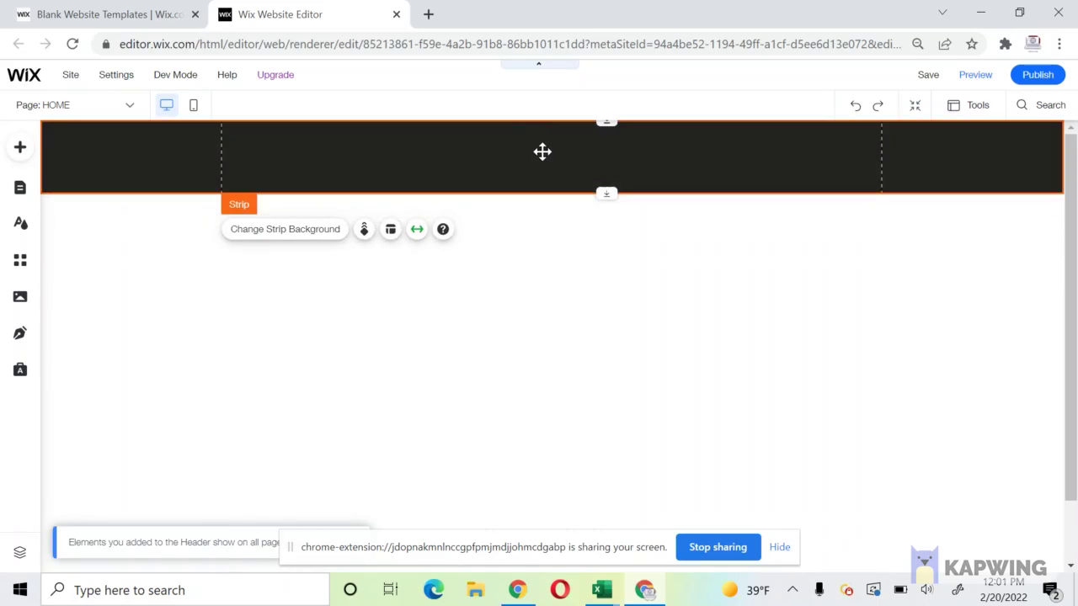
Step: Browse the Add panel categories to reach the Interactive full-width slideshows
click(552, 214)
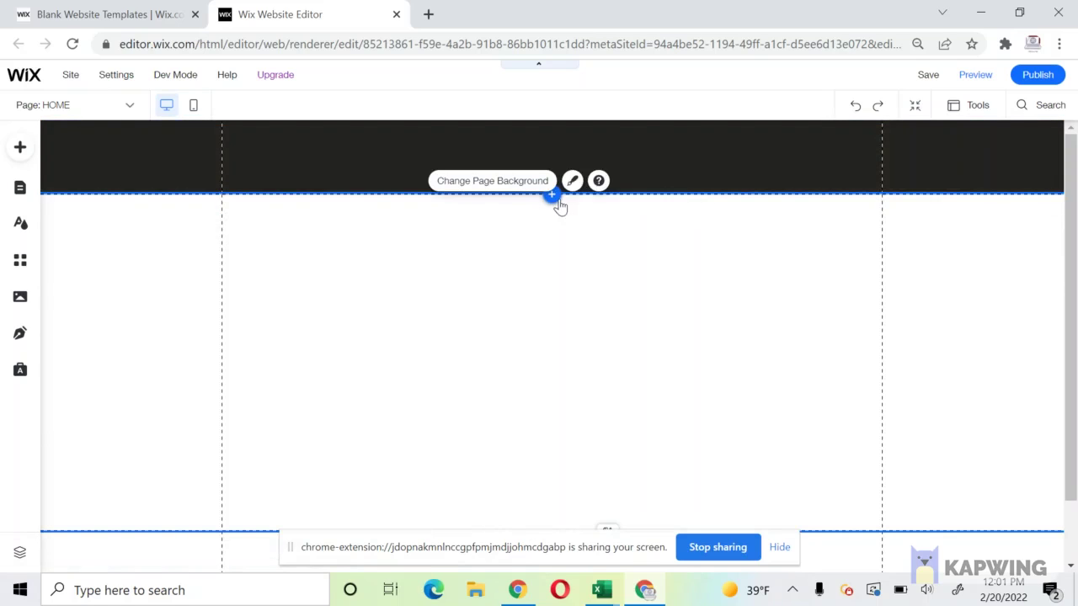
click(551, 197)
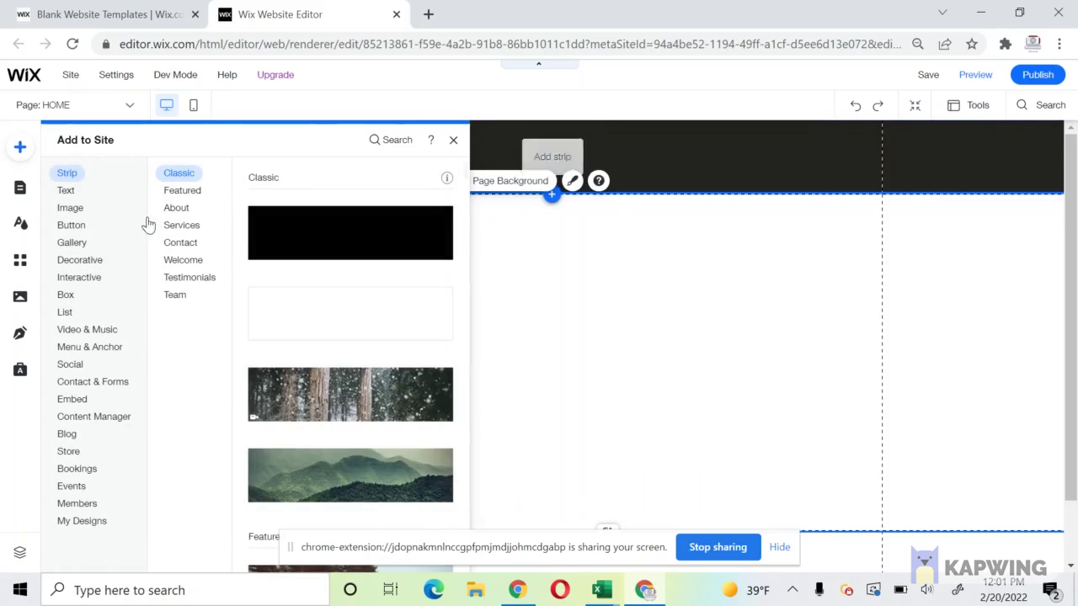
click(88, 261)
click(71, 224)
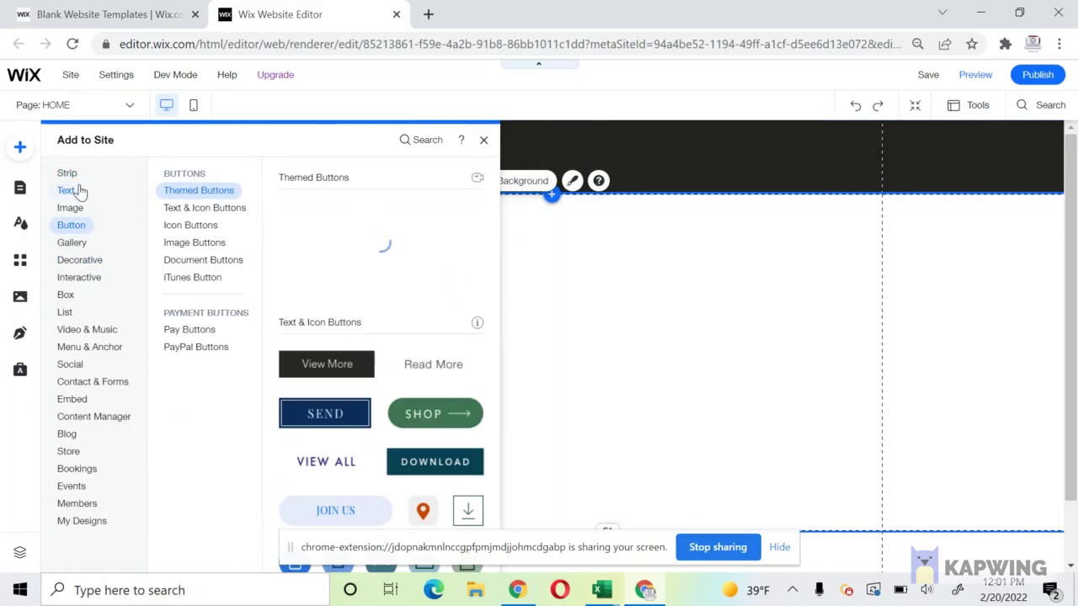
click(69, 190)
click(75, 278)
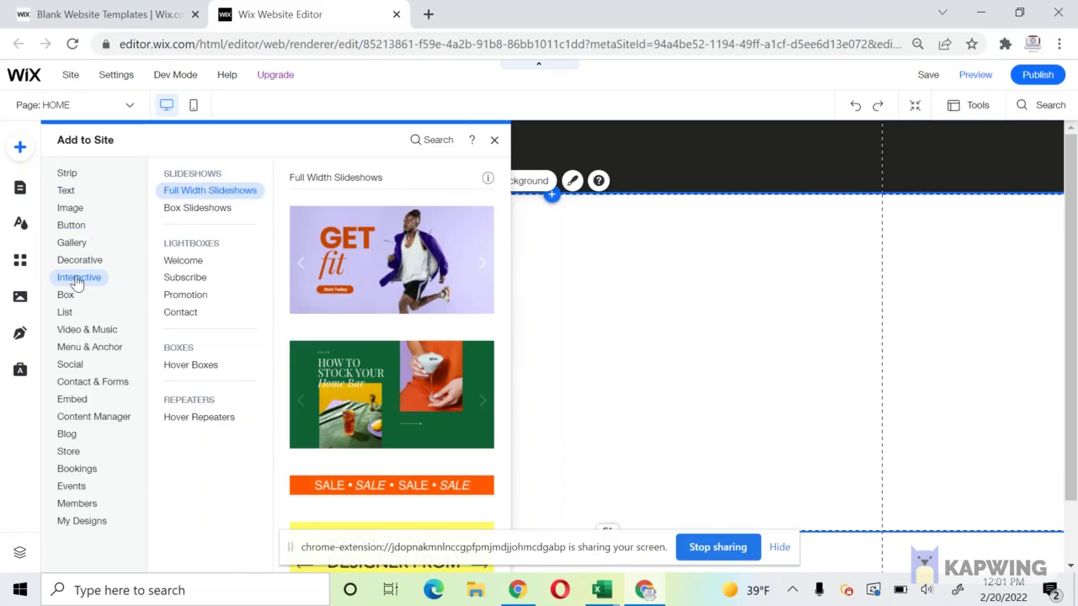
scroll(391, 252, down, 2)
scroll(391, 253, down, 3)
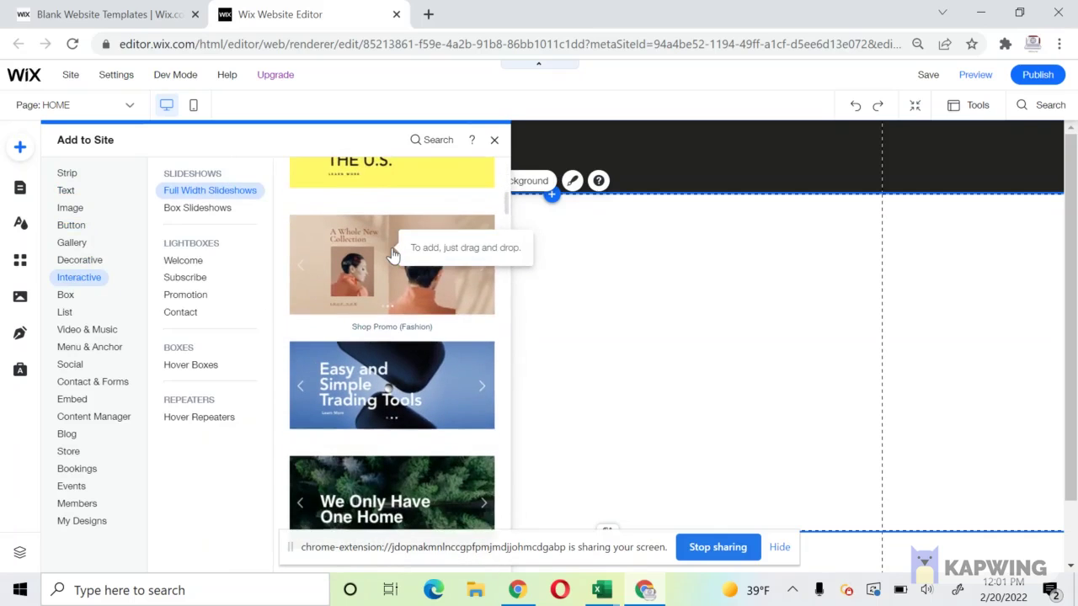
scroll(391, 252, down, 1)
scroll(391, 253, down, 1)
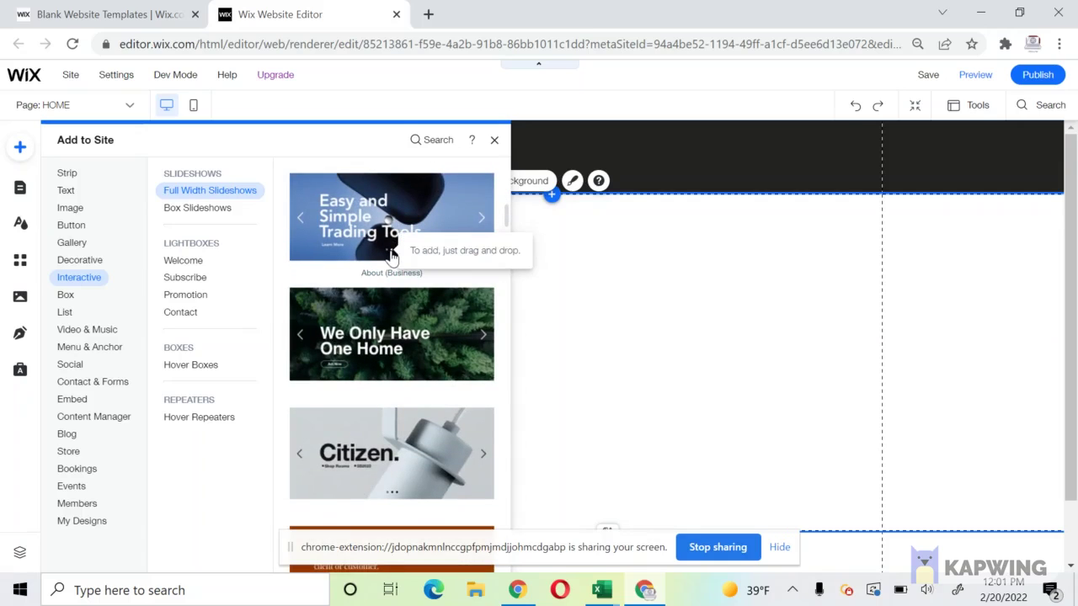
Step: Add the Citizen slideshow below the top strip
click(326, 434)
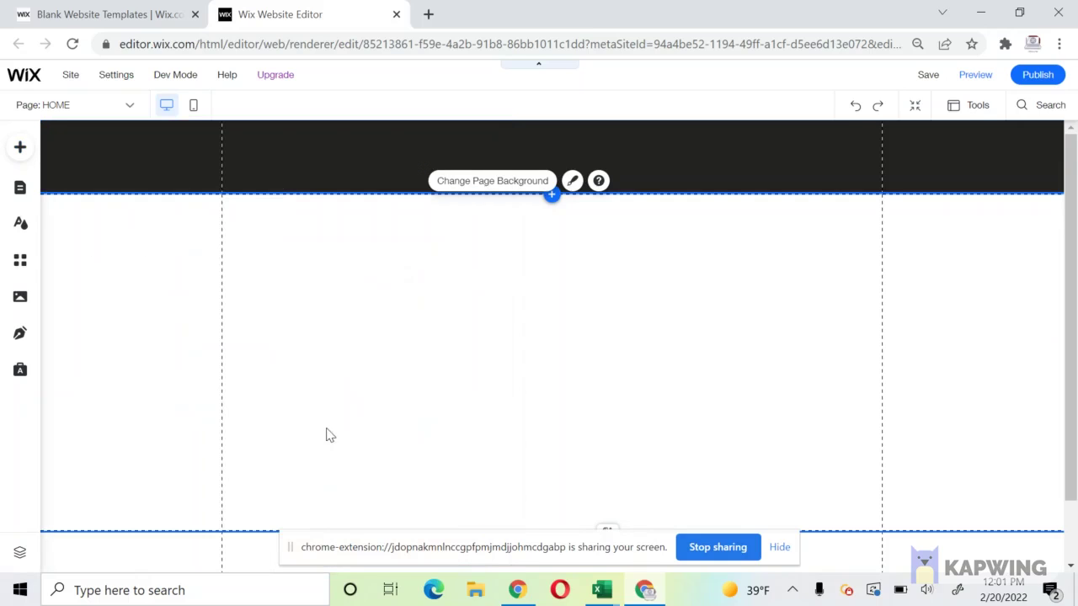
scroll(325, 428, down, 2)
scroll(325, 426, up, 2)
scroll(272, 289, down, 2)
scroll(272, 288, up, 2)
scroll(272, 289, down, 2)
scroll(272, 289, up, 2)
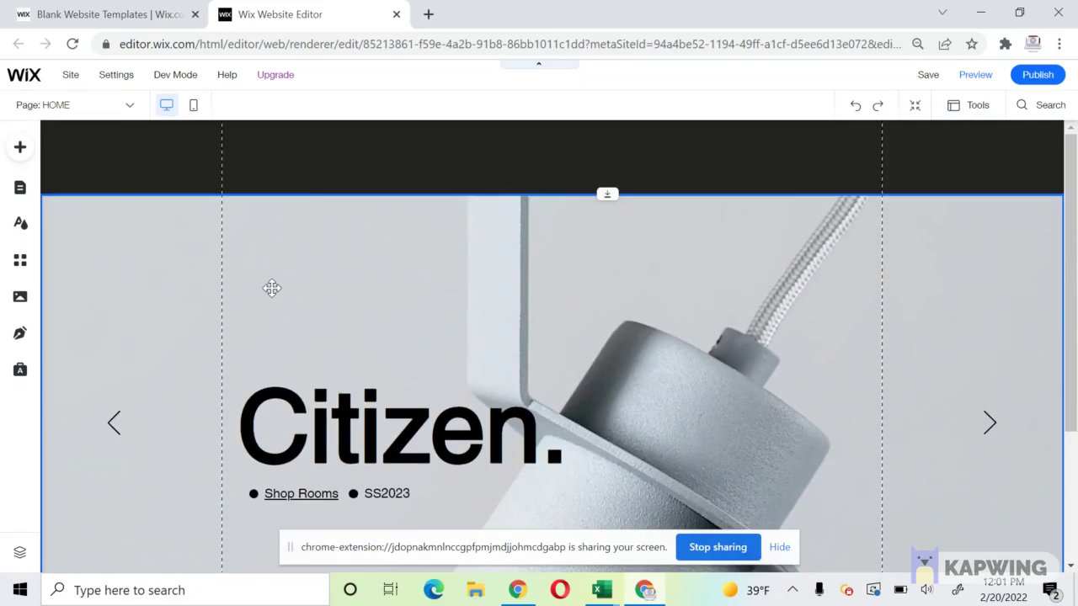
scroll(469, 204, down, 2)
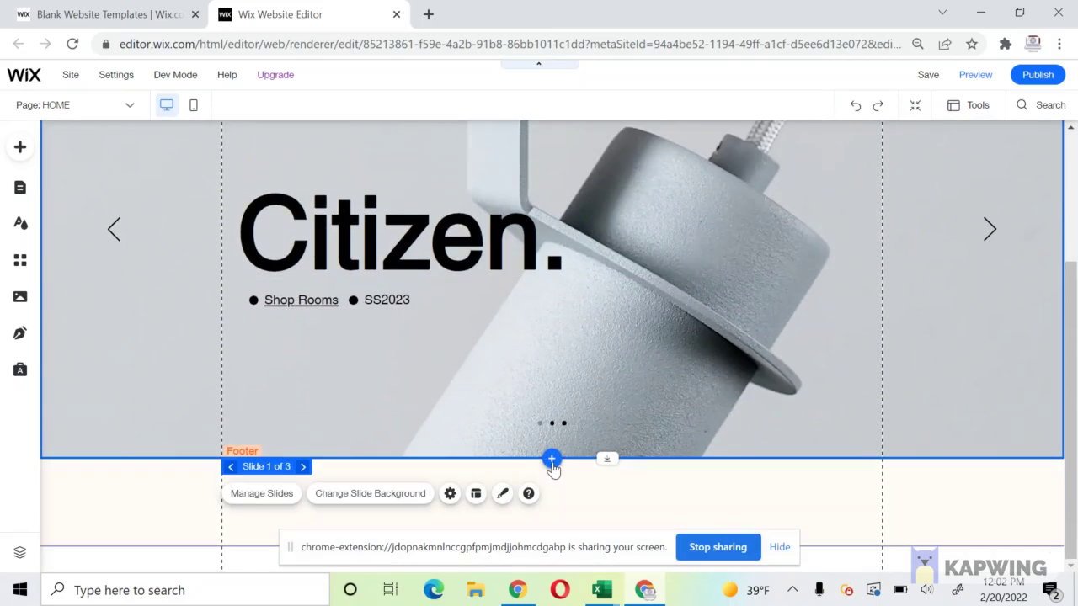
Step: Below the slideshow, add a black Classic strip, then the yellow Contact me strip with form
click(551, 459)
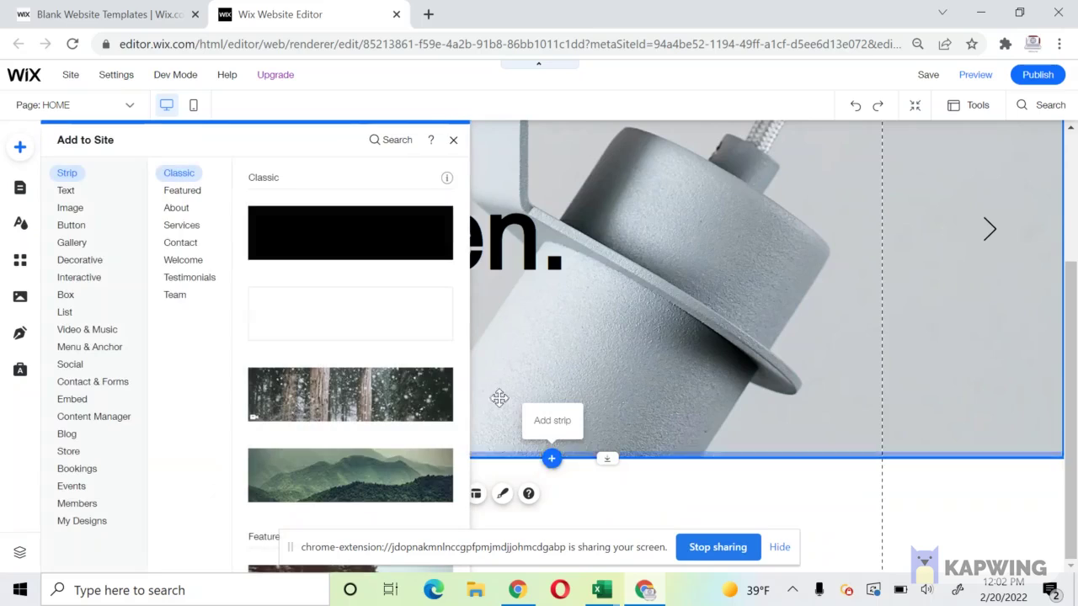
click(312, 248)
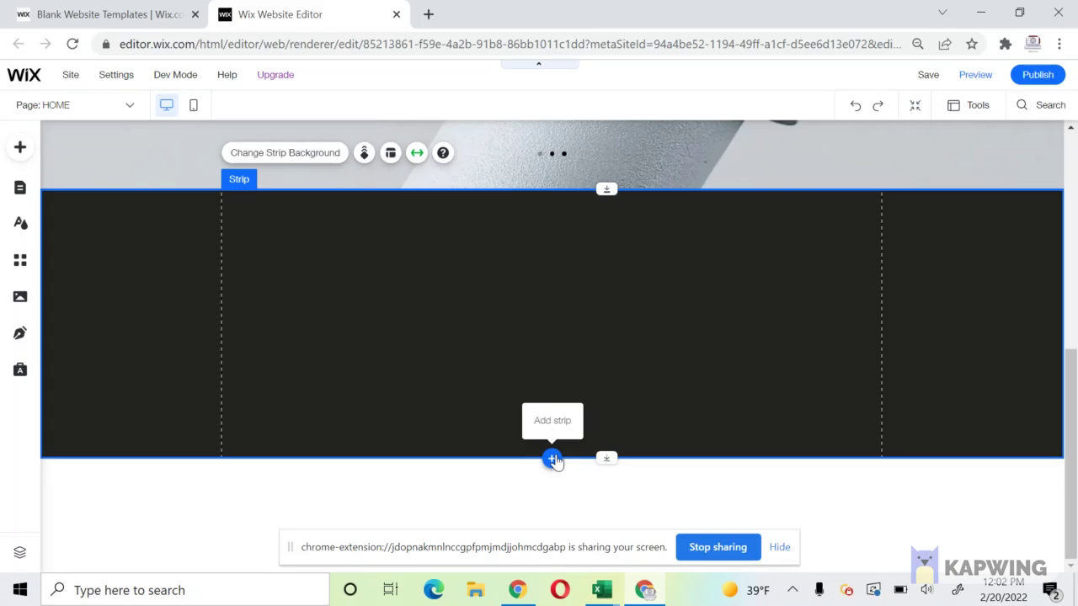
click(551, 458)
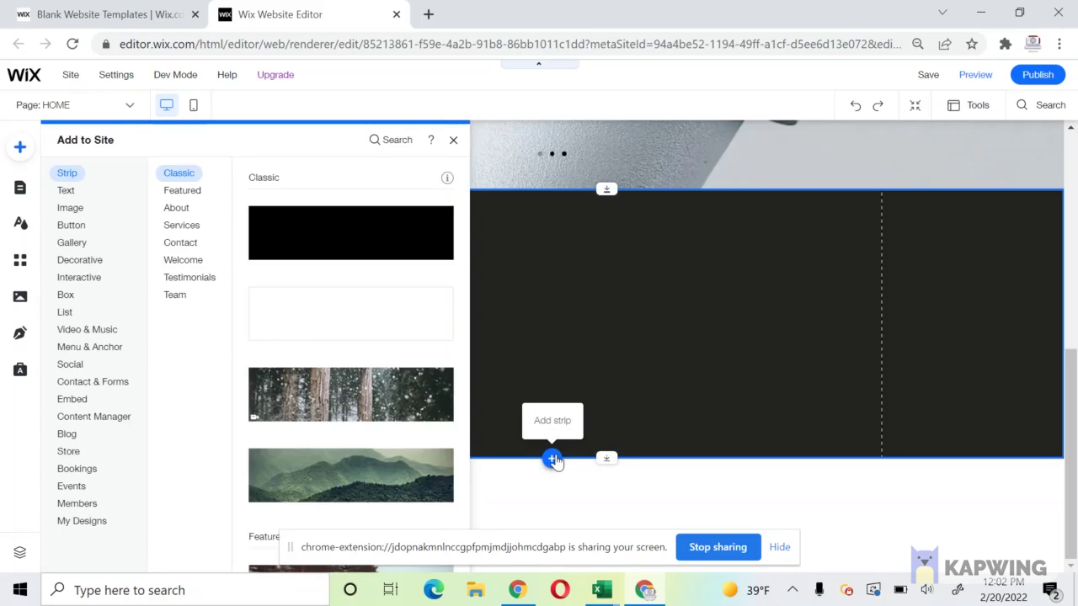
click(183, 244)
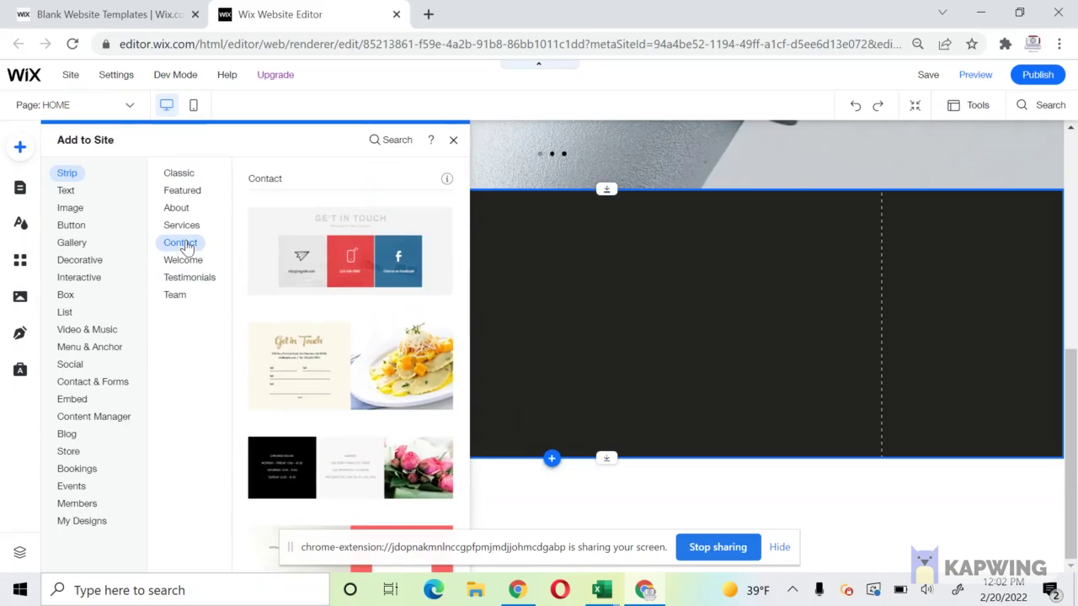
scroll(309, 259, down, 4)
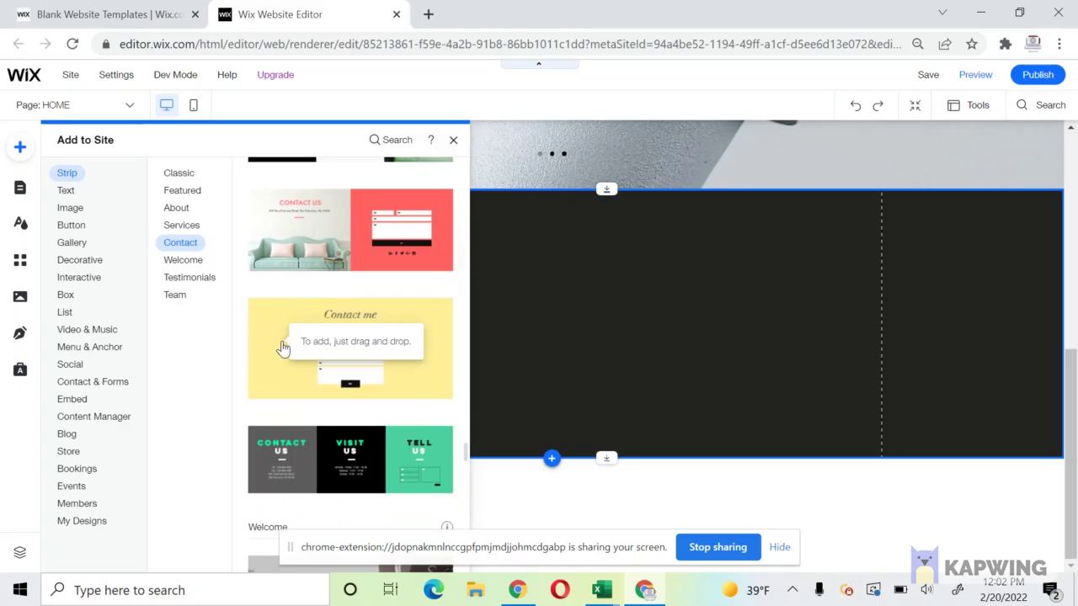
click(274, 334)
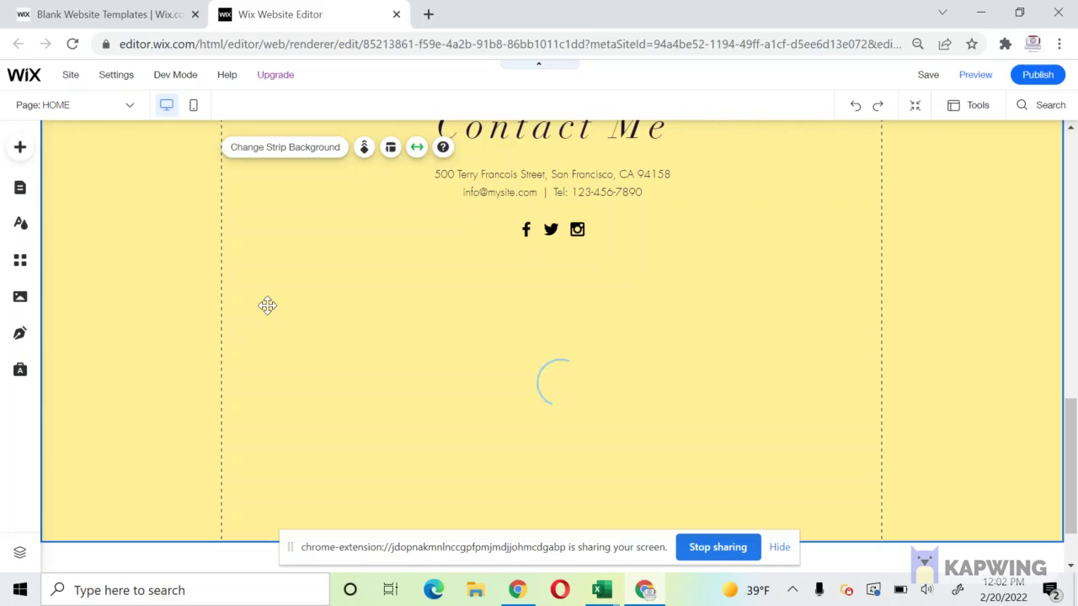
scroll(724, 345, down, 1)
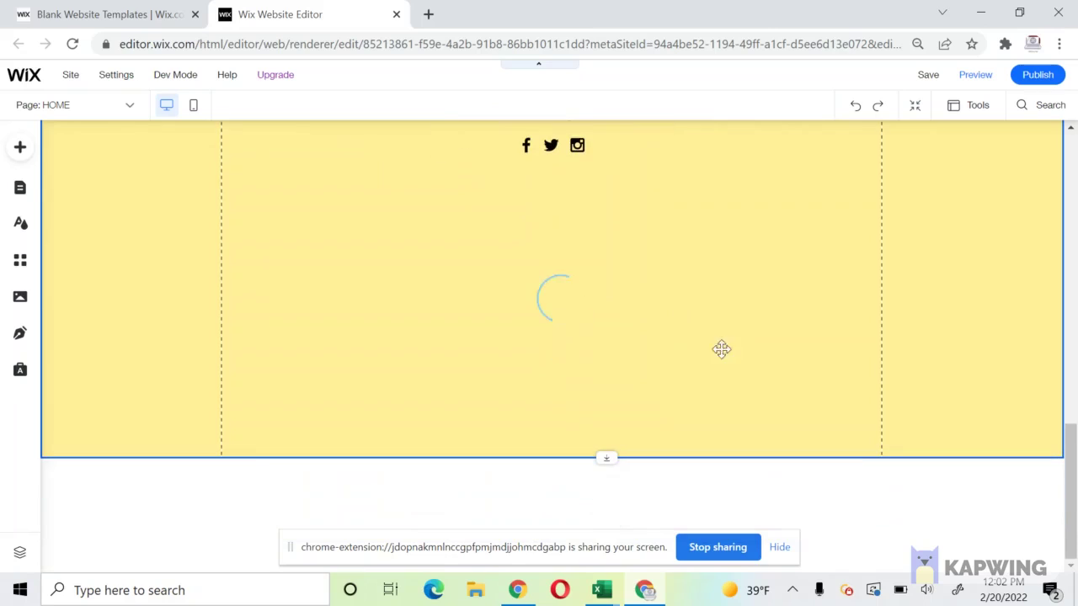
click(534, 494)
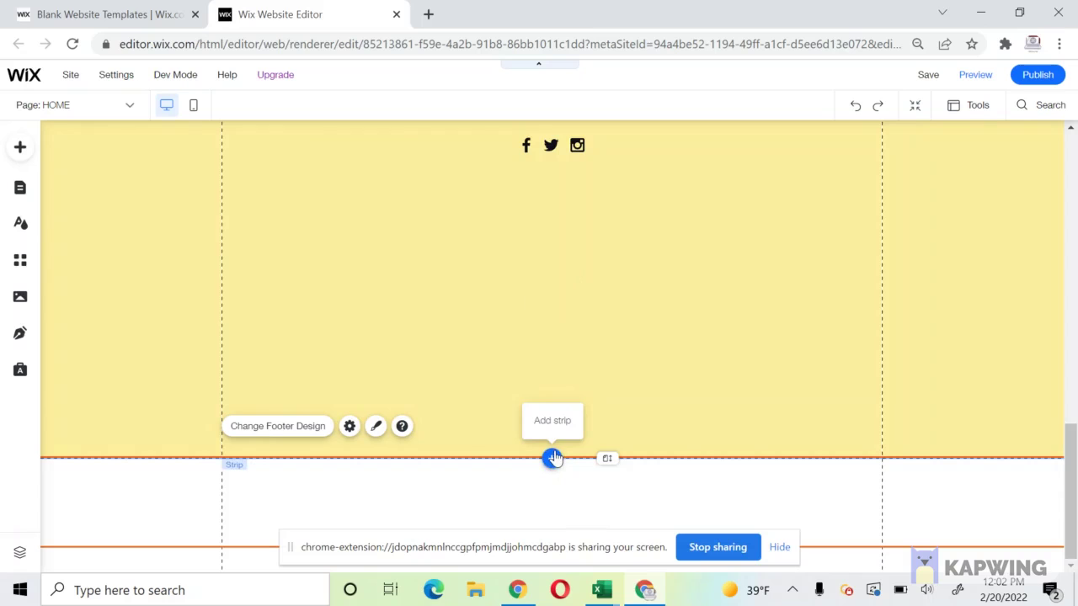
Step: Add a black strip under Contact Me, shrink it to about H 33, and move it into the footer
click(552, 458)
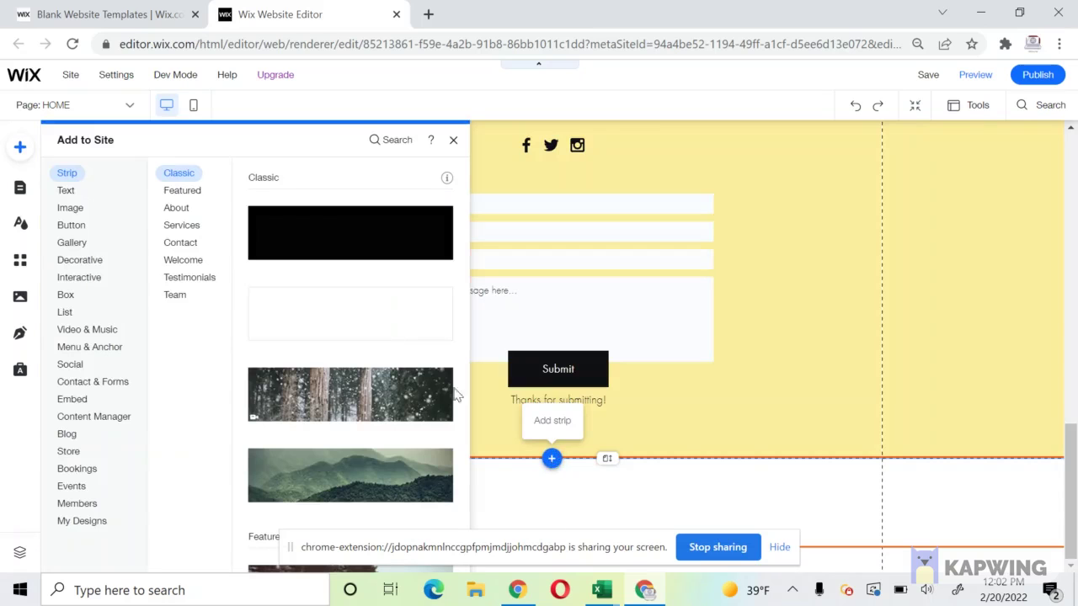
click(333, 232)
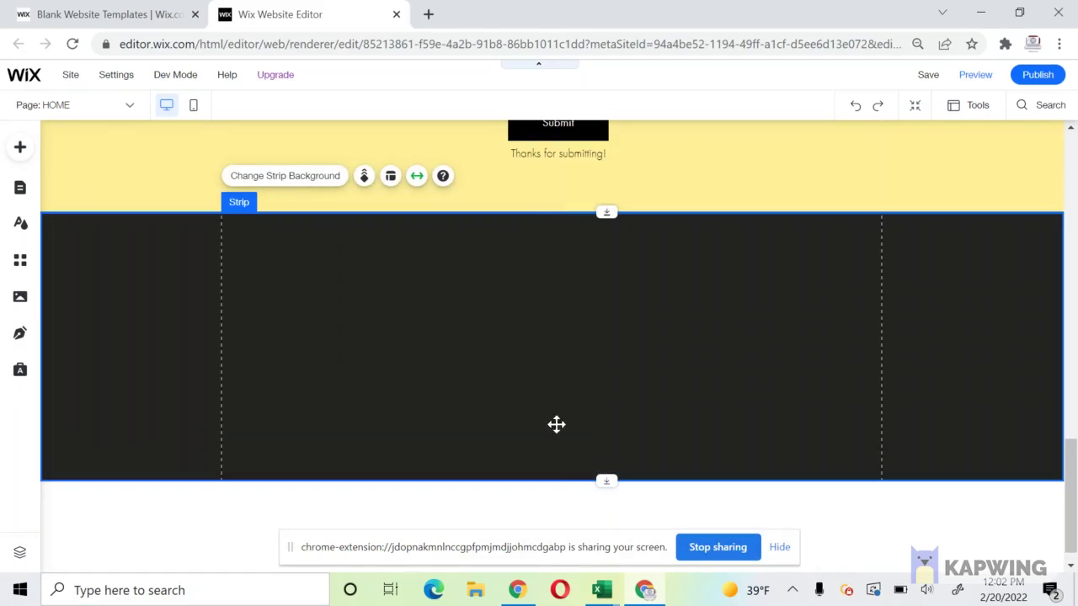
drag(607, 478, 623, 292)
drag(612, 457, 601, 482)
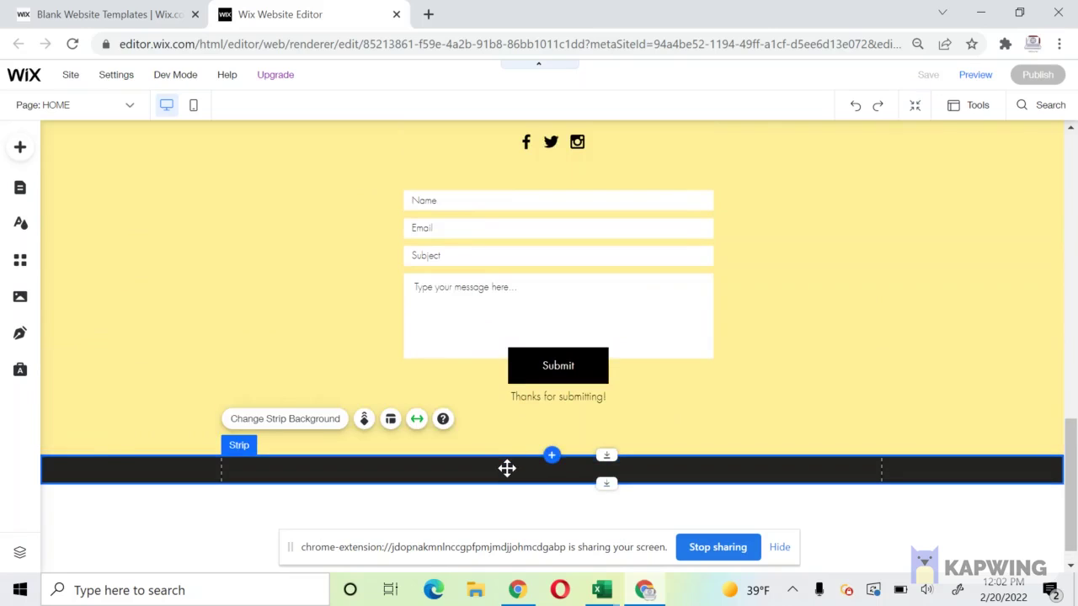
click(506, 468)
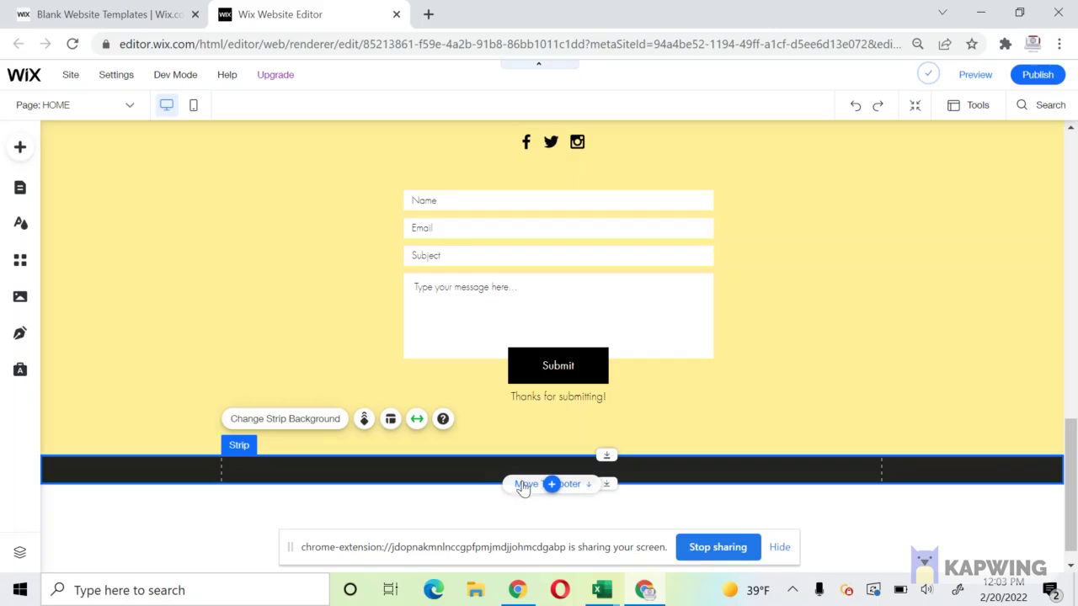
click(522, 482)
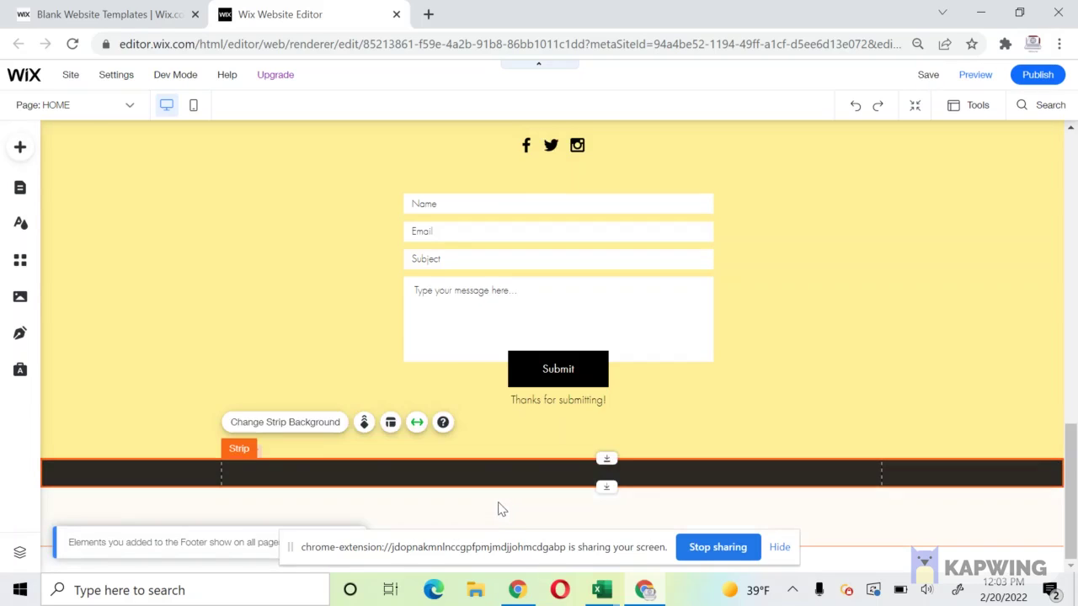
click(498, 508)
drag(895, 544, 926, 414)
click(1046, 453)
scroll(1046, 334, up, 4)
scroll(1046, 335, up, 10)
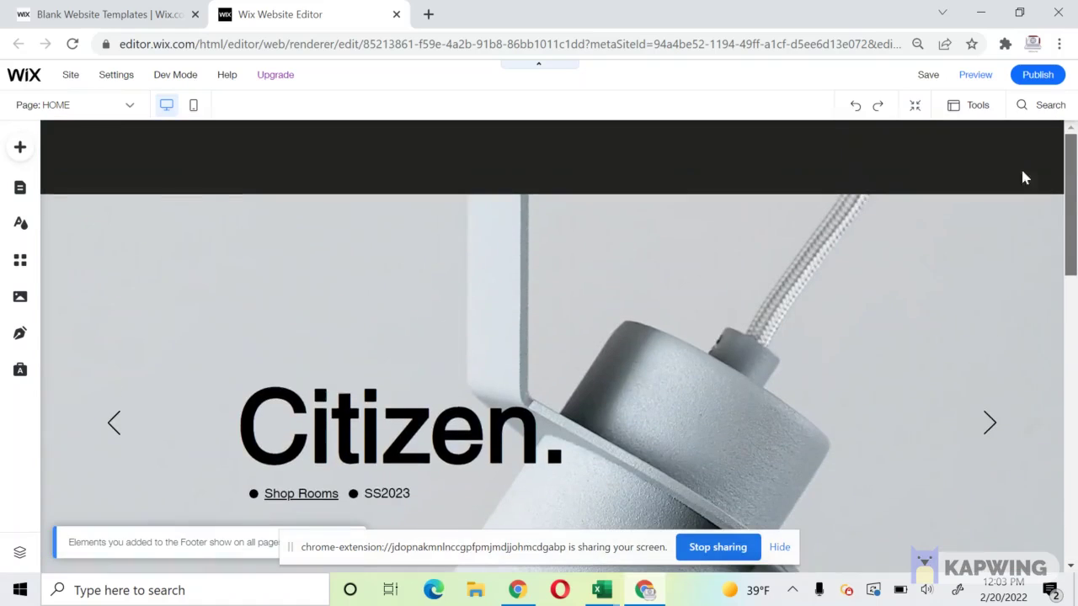
Step: Change the top strip's background colour to the white theme swatch
click(783, 143)
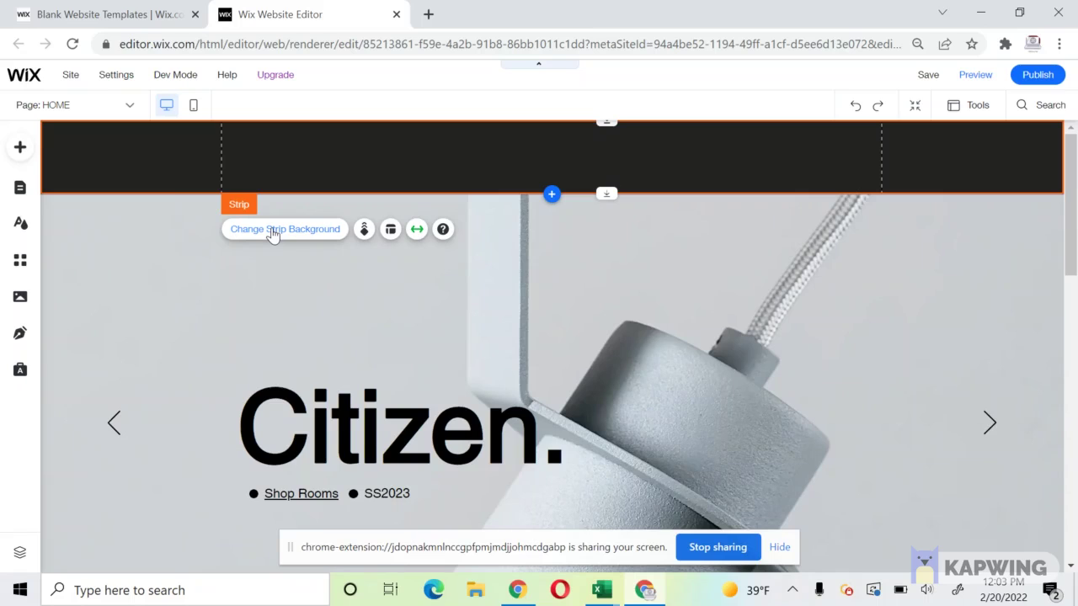
click(273, 232)
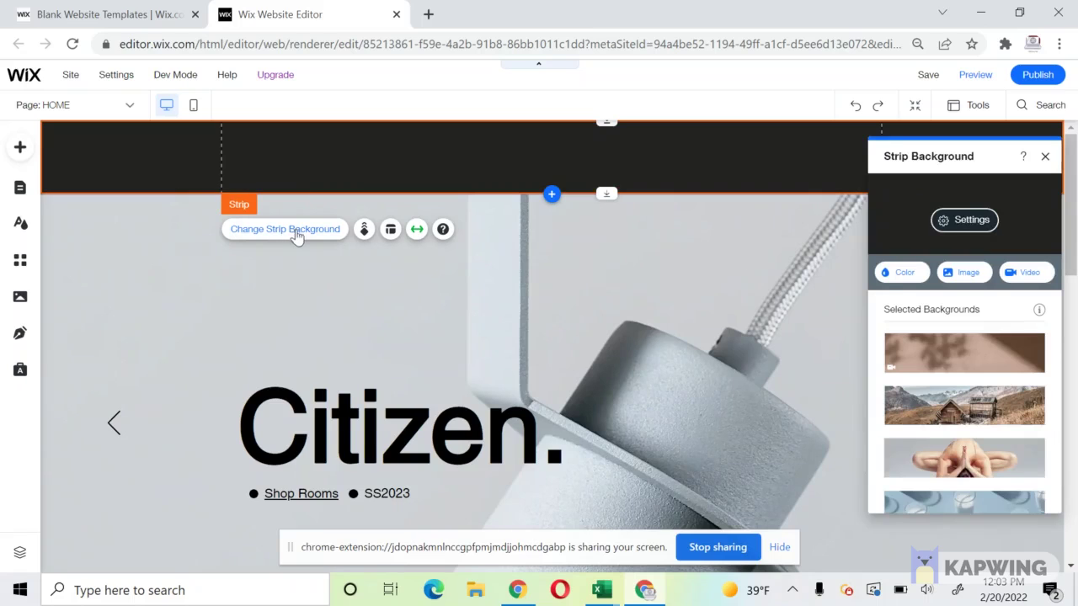
click(897, 272)
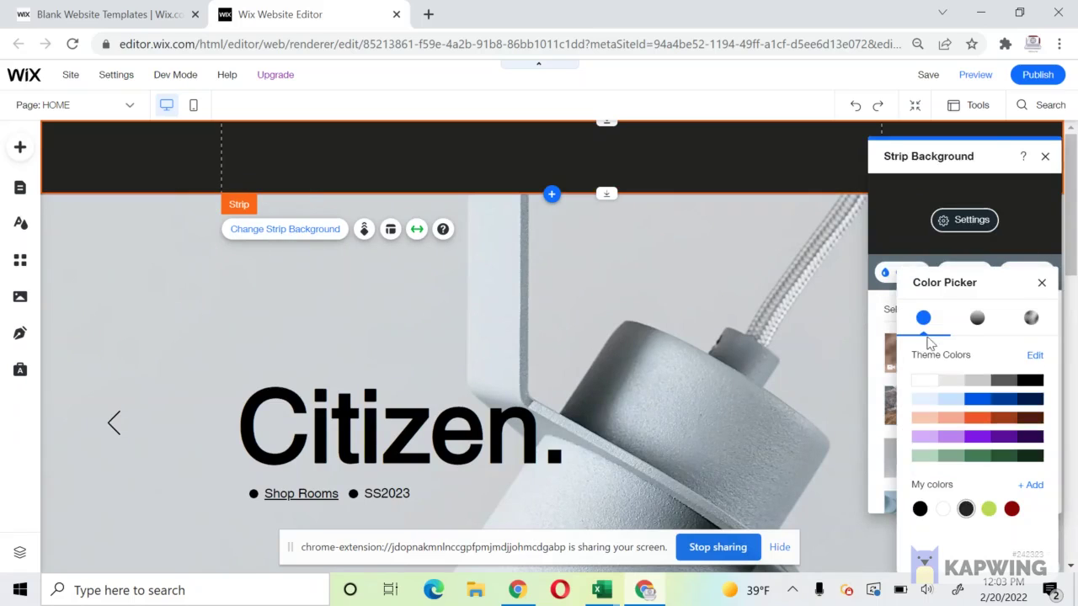
click(927, 381)
click(654, 238)
click(654, 228)
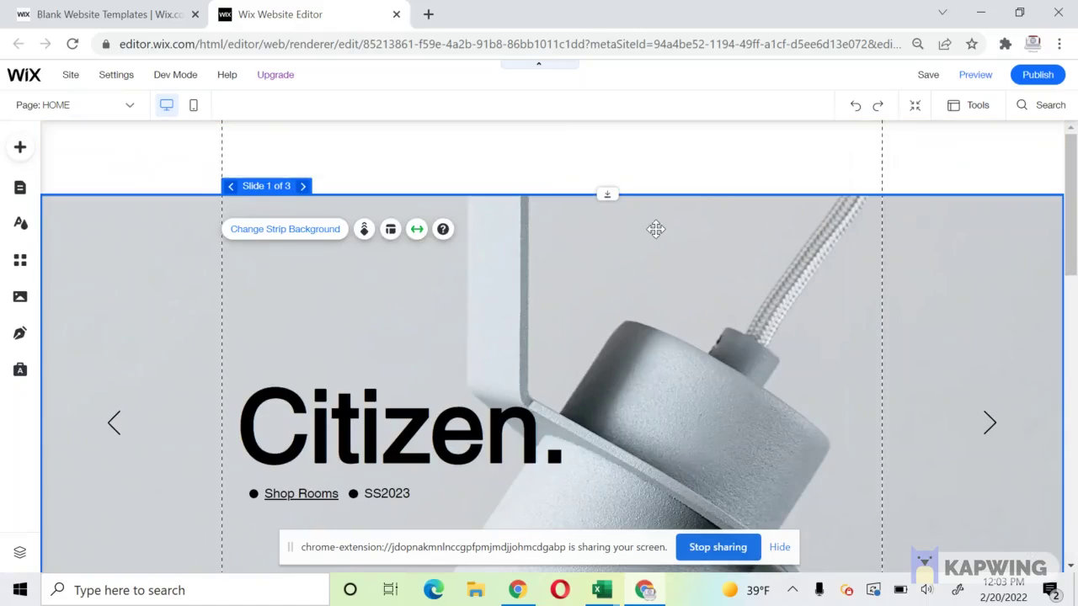
click(46, 168)
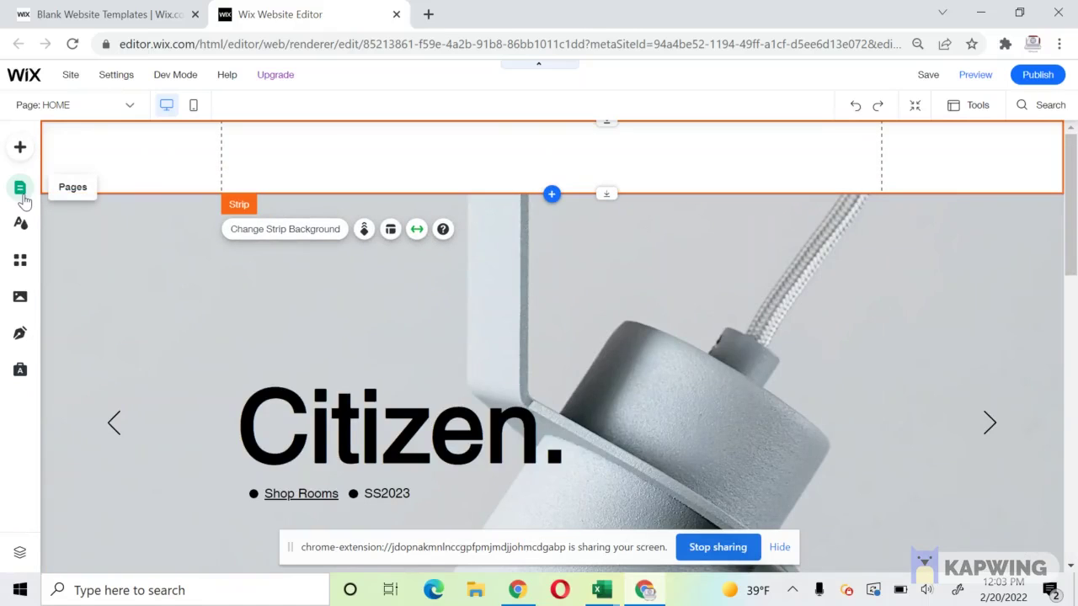
Step: Open the Add Page dialog from the site pages and browse the page layouts
click(21, 194)
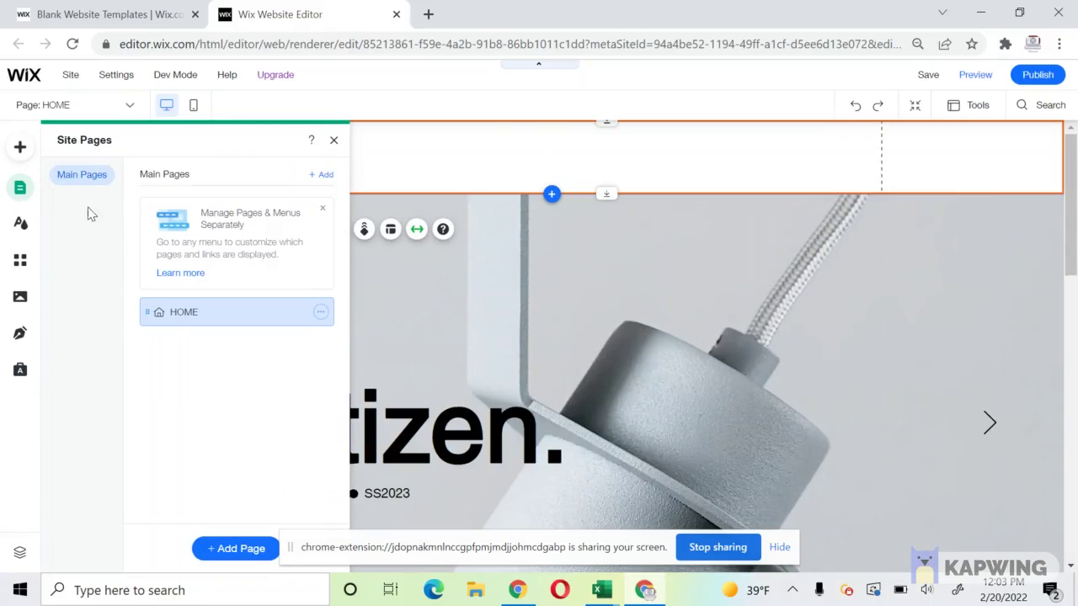
click(241, 549)
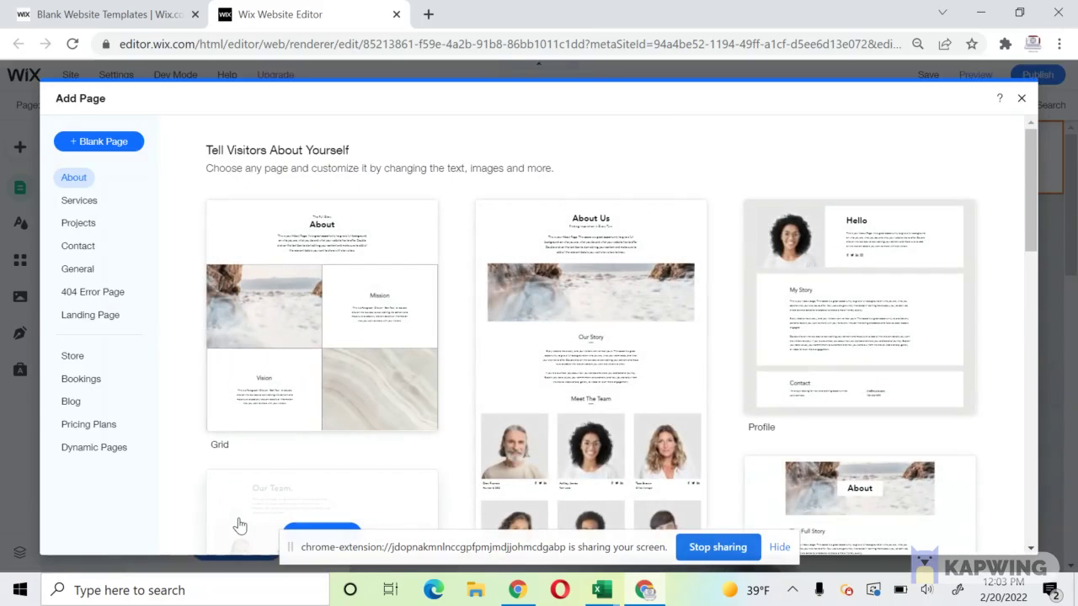
mouse_move(290, 371)
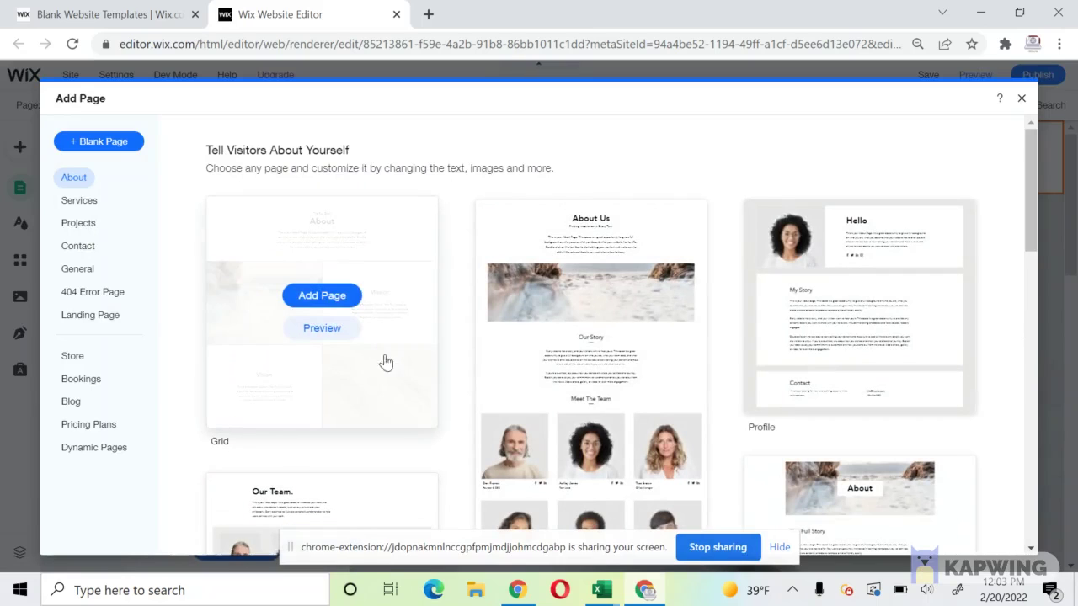
mouse_move(777, 358)
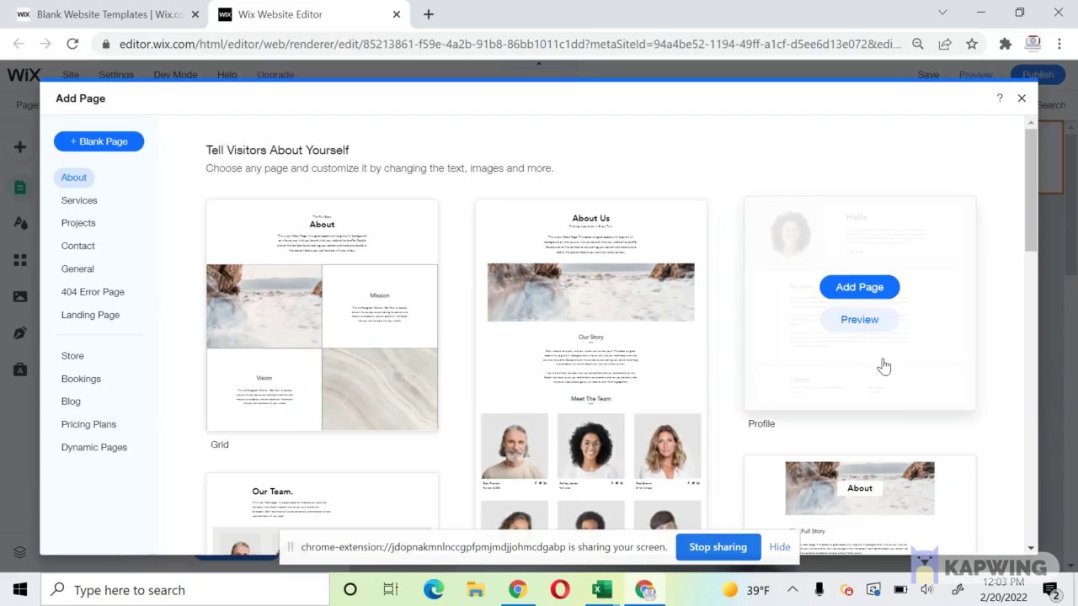
scroll(862, 481, down, 2)
mouse_move(491, 441)
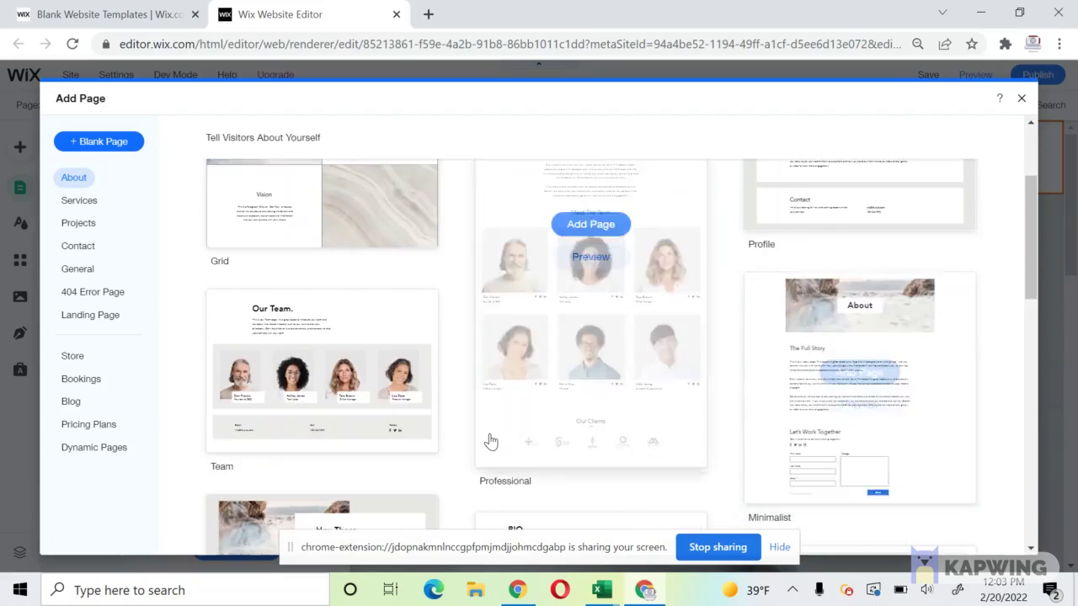
scroll(491, 441, down, 8)
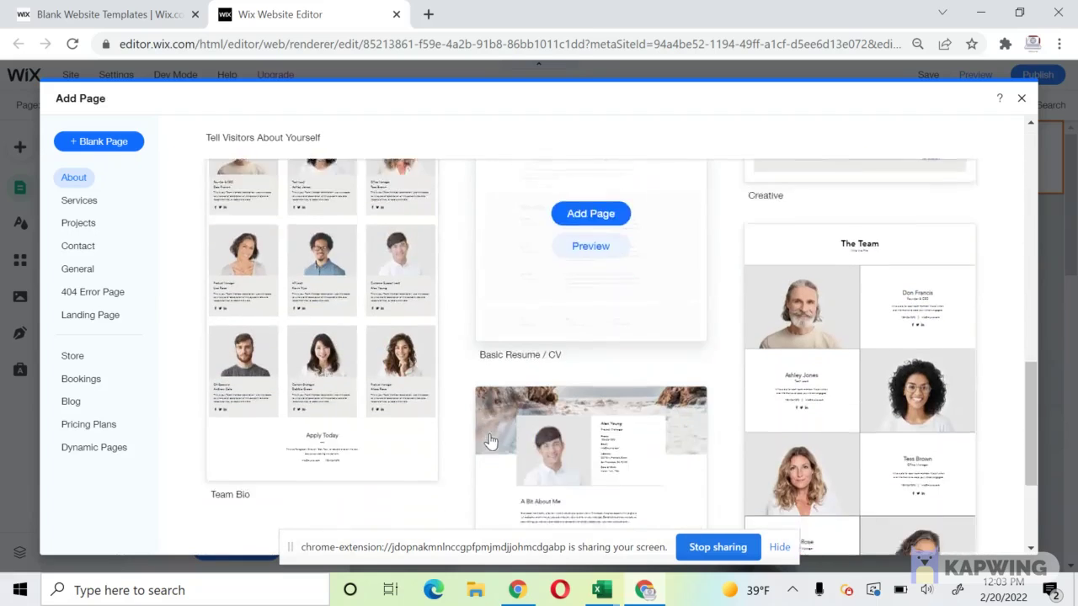
scroll(491, 441, down, 2)
scroll(491, 441, down, 5)
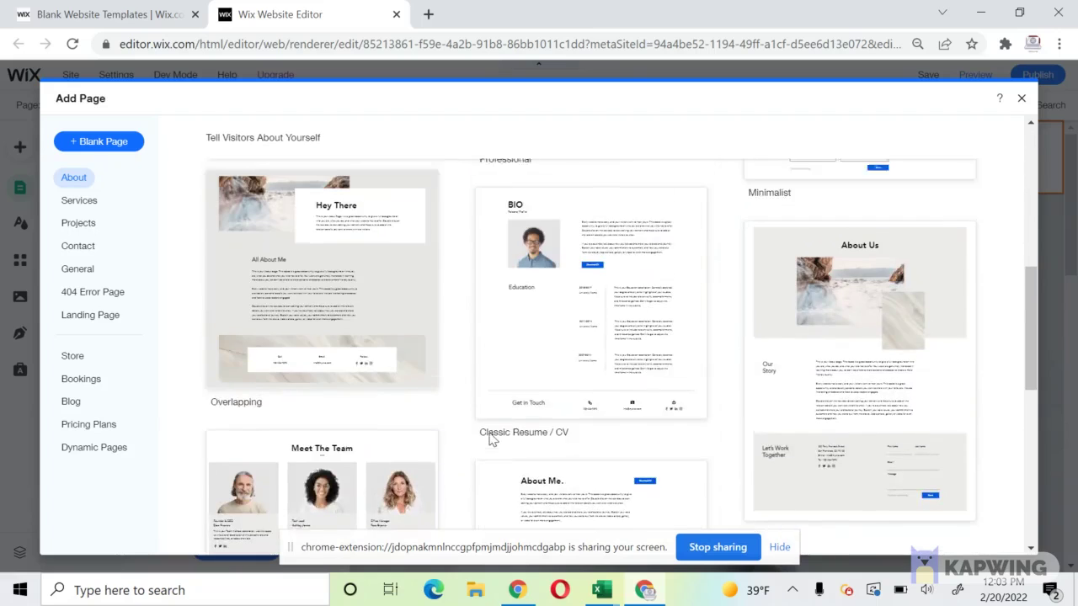
scroll(491, 442, up, 12)
Step: Add a blank page and start naming it ABOUT US
mouse_move(325, 367)
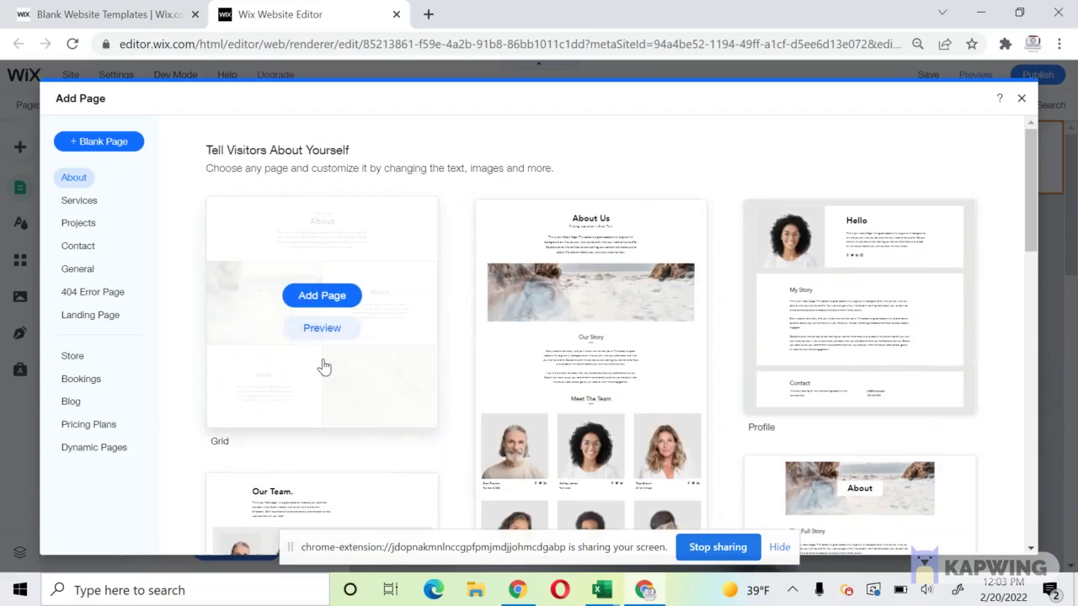
mouse_move(485, 226)
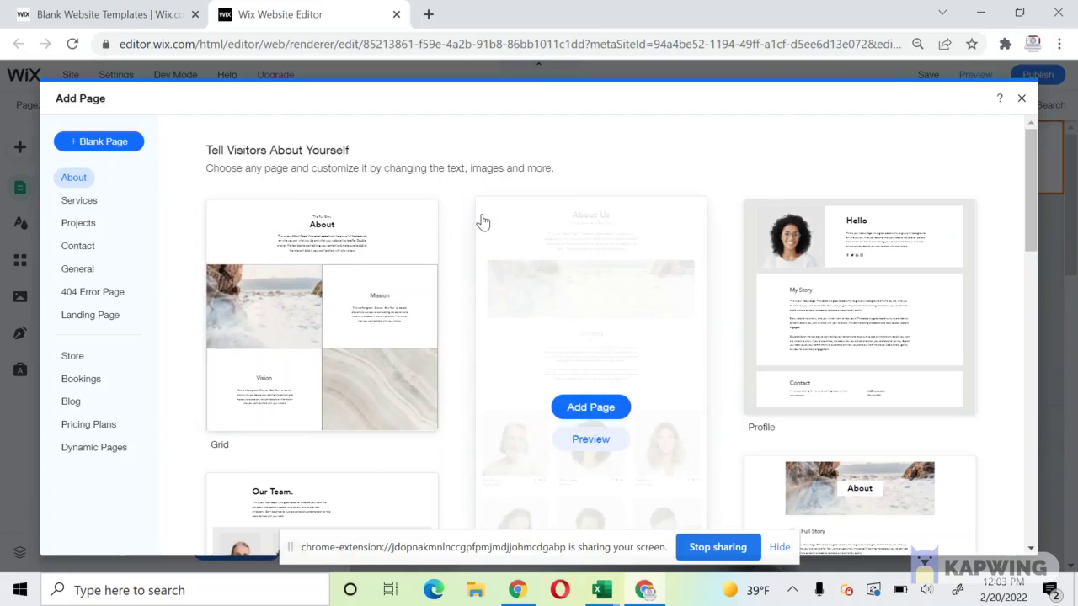
click(107, 148)
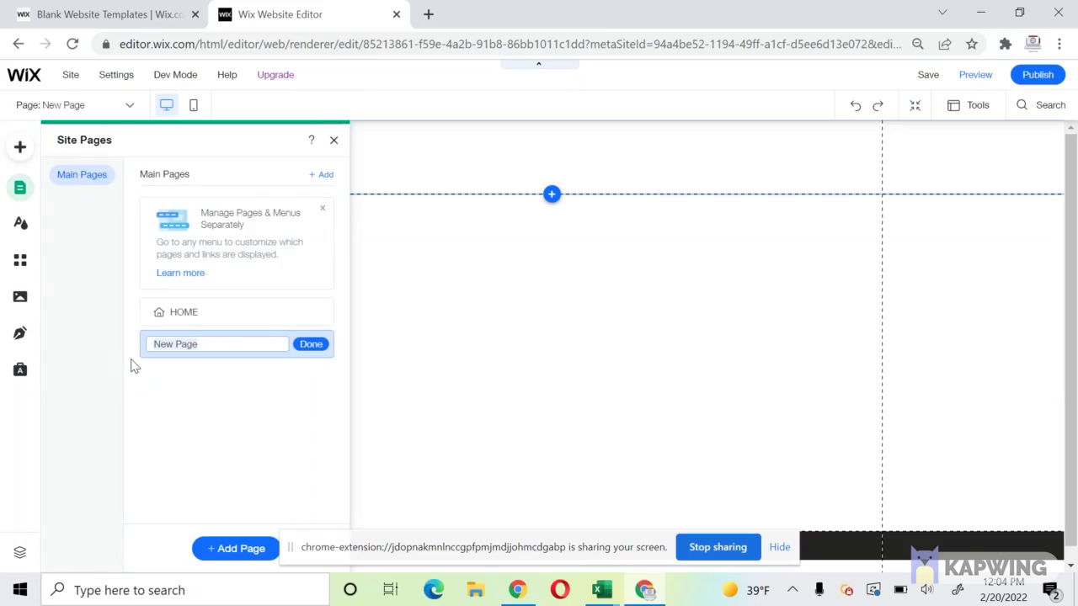
text(ABOUT US)
Step: Confirm the ABOUT US page name, add a dark Classic strip, and choose an image background for it
click(311, 344)
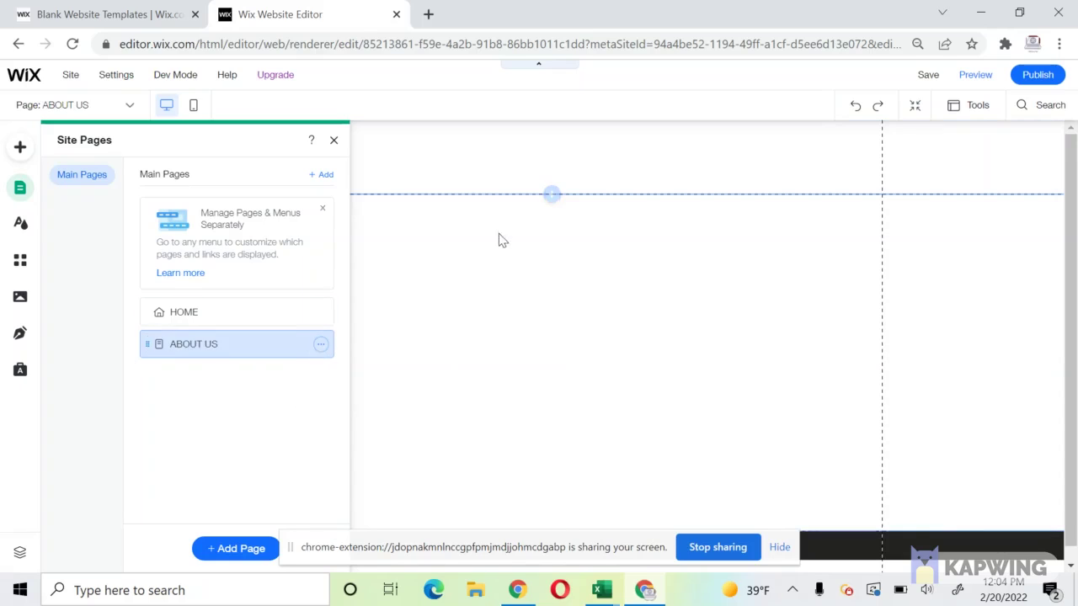
click(551, 195)
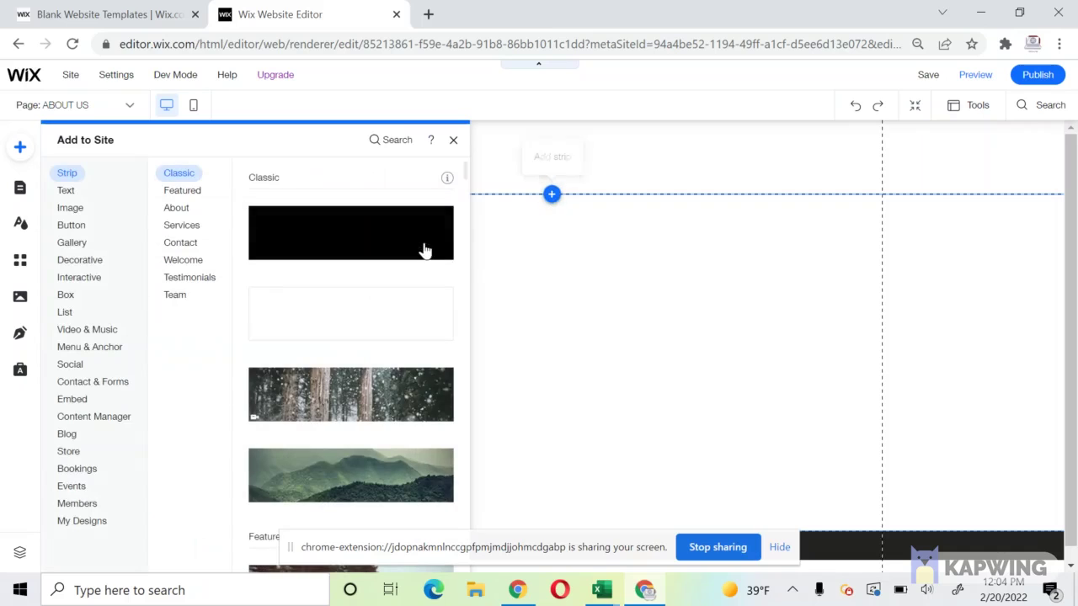
click(425, 249)
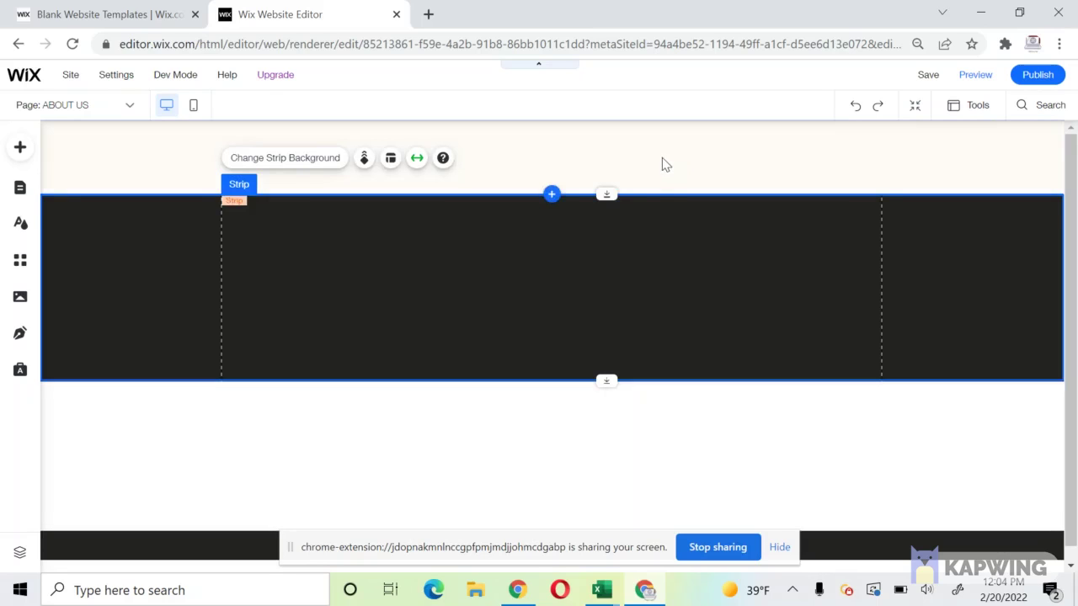
click(283, 160)
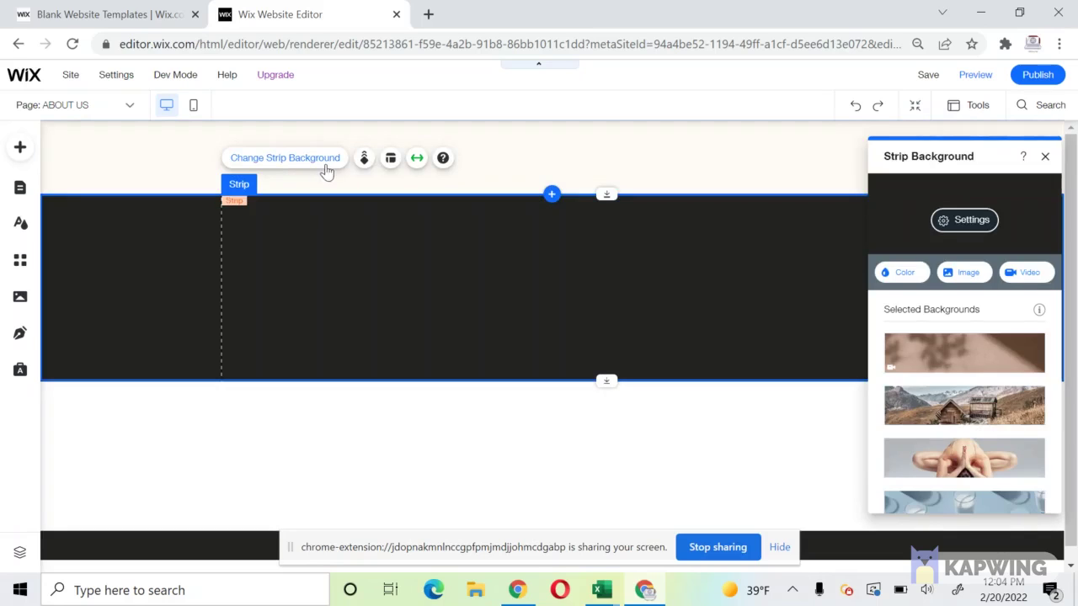
click(275, 432)
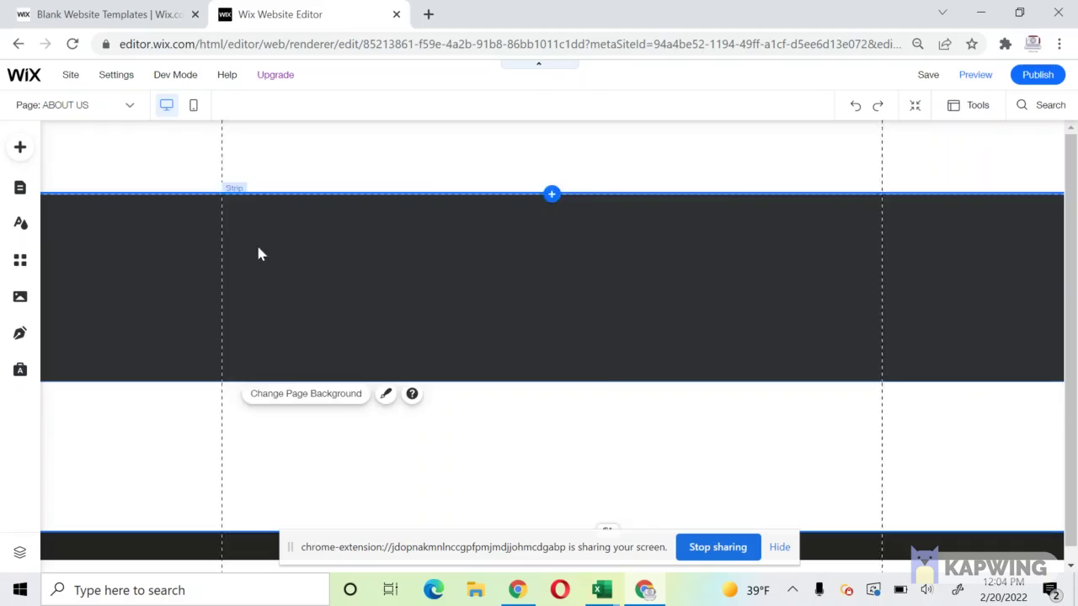
click(256, 243)
click(273, 162)
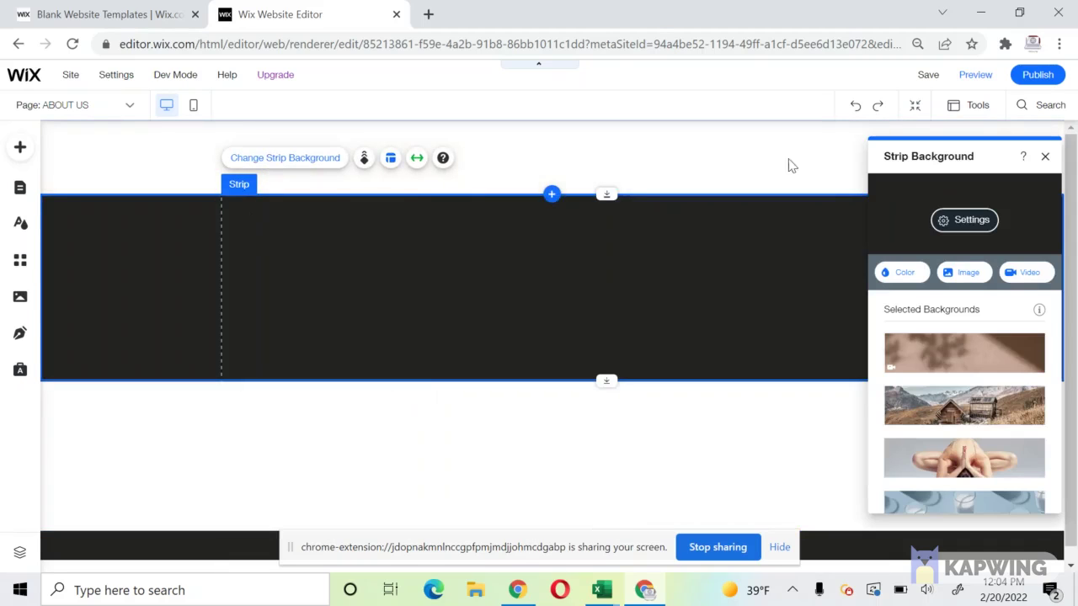
click(967, 275)
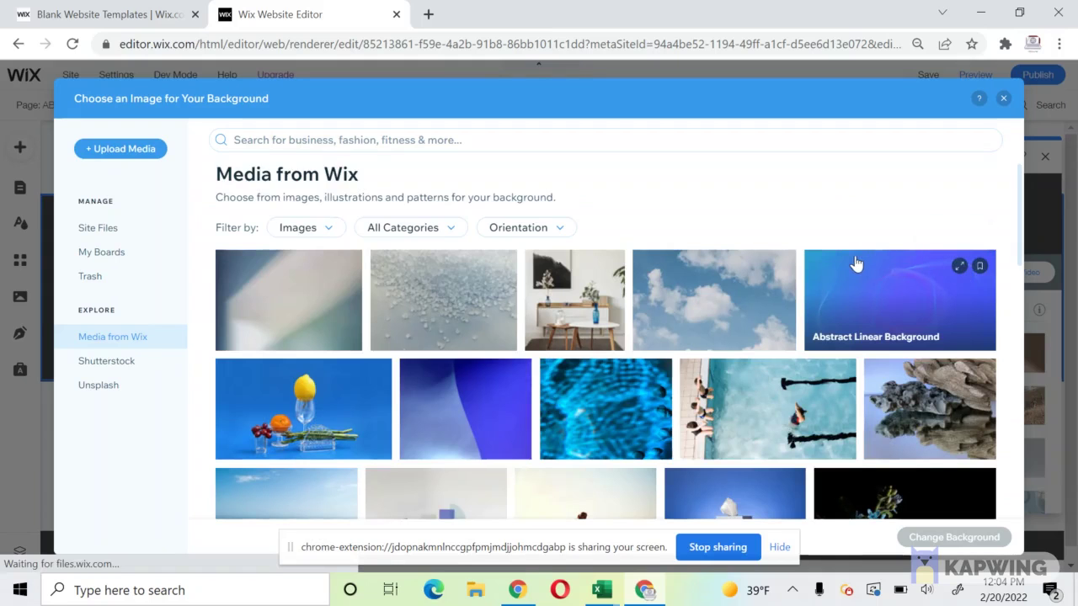
Step: Search the image library for 'hair' and set the Straightening Hair photo as the strip background
click(381, 137)
text(hair)
key(Return)
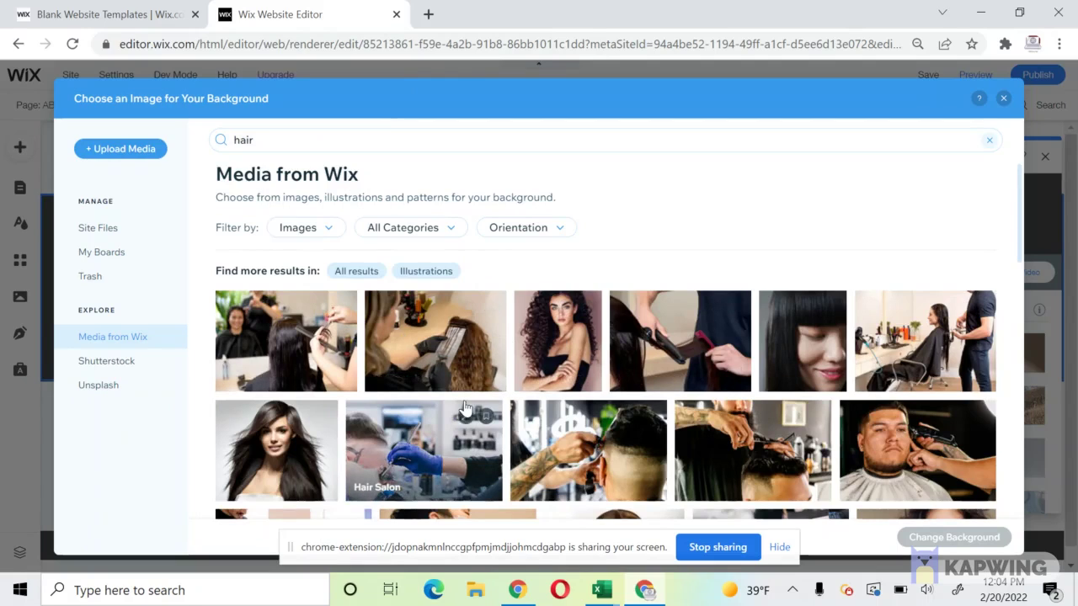
scroll(438, 421, down, 5)
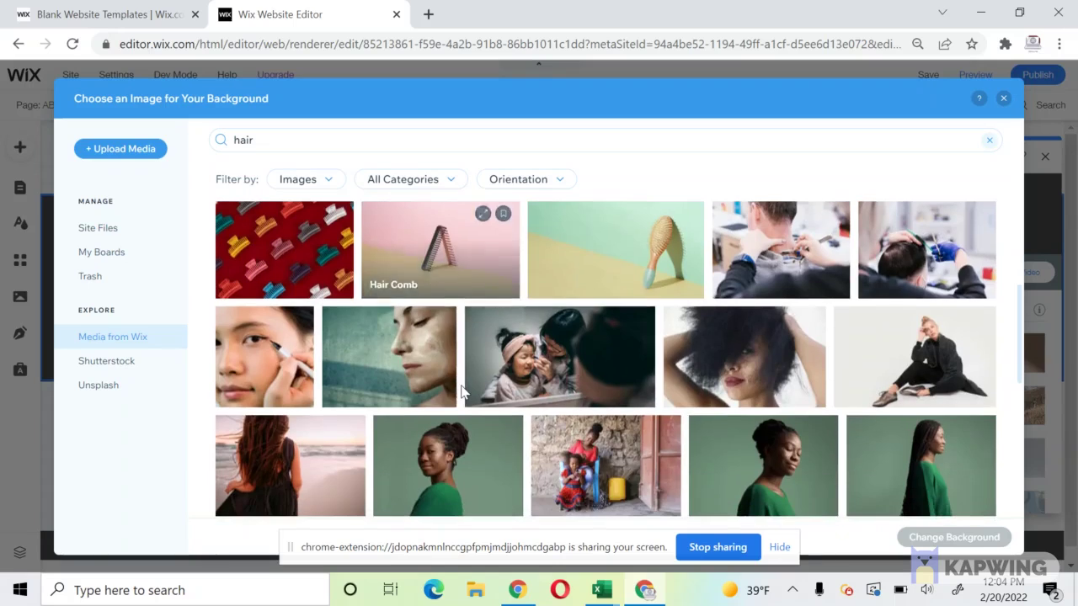
scroll(461, 392, up, 4)
scroll(461, 391, up, 1)
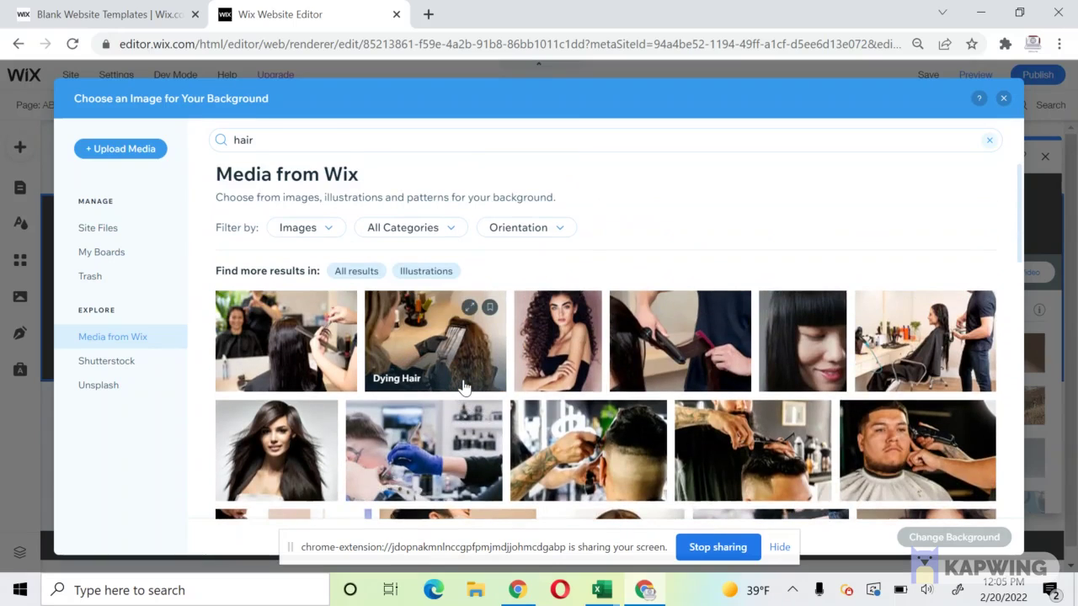
scroll(464, 380, down, 10)
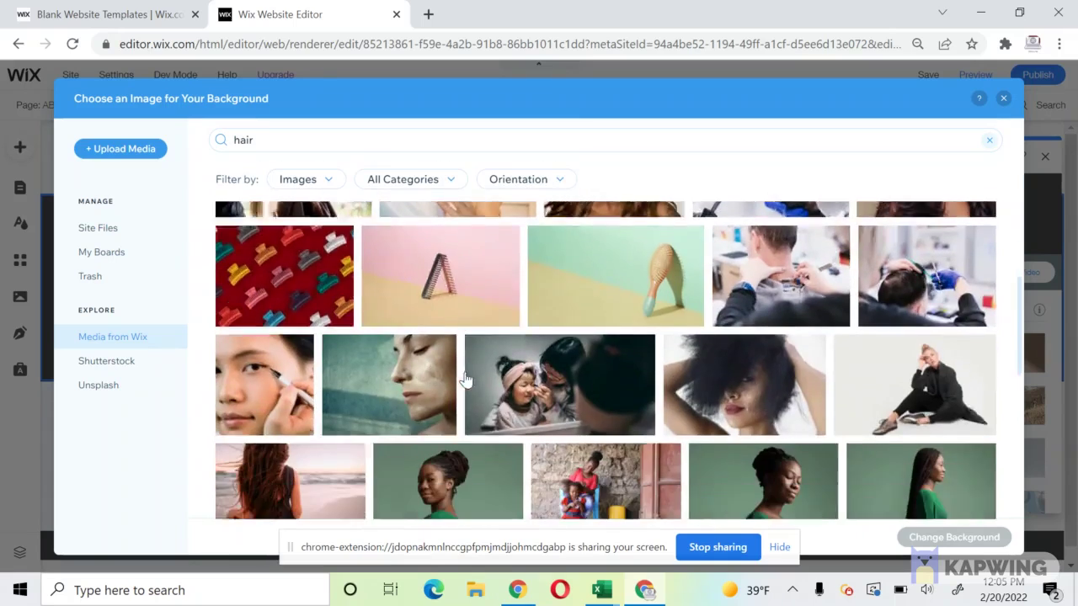
scroll(465, 381, down, 1)
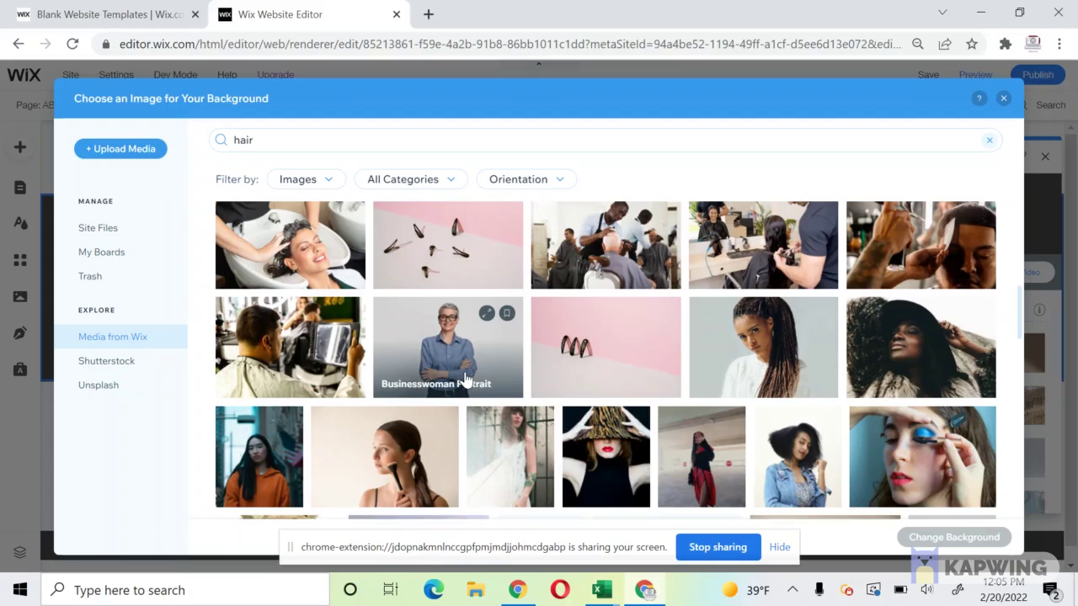
scroll(578, 353, down, 2)
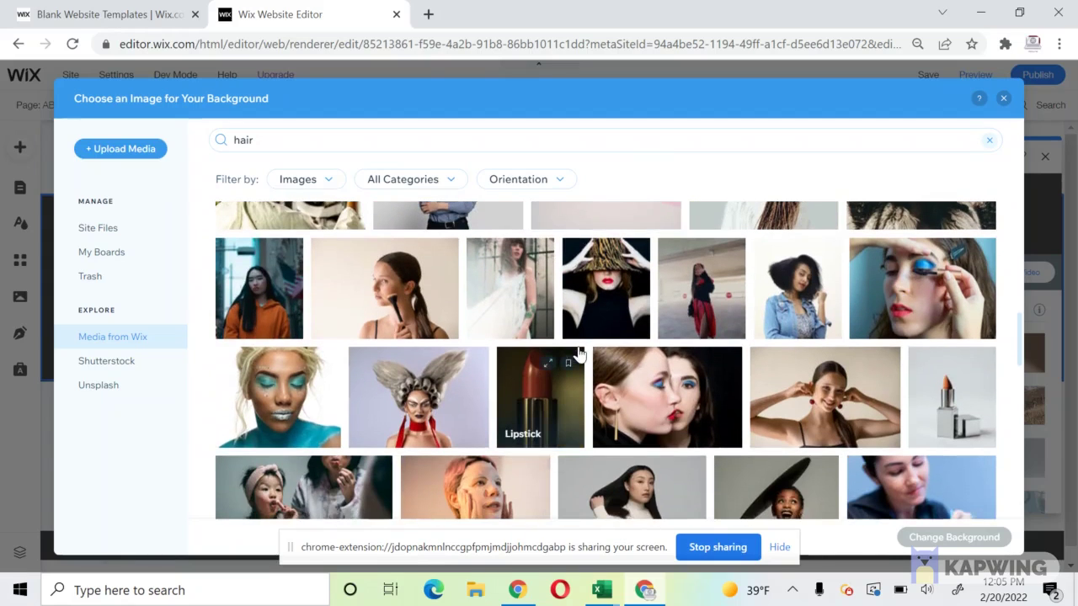
scroll(577, 354, down, 4)
scroll(578, 353, down, 5)
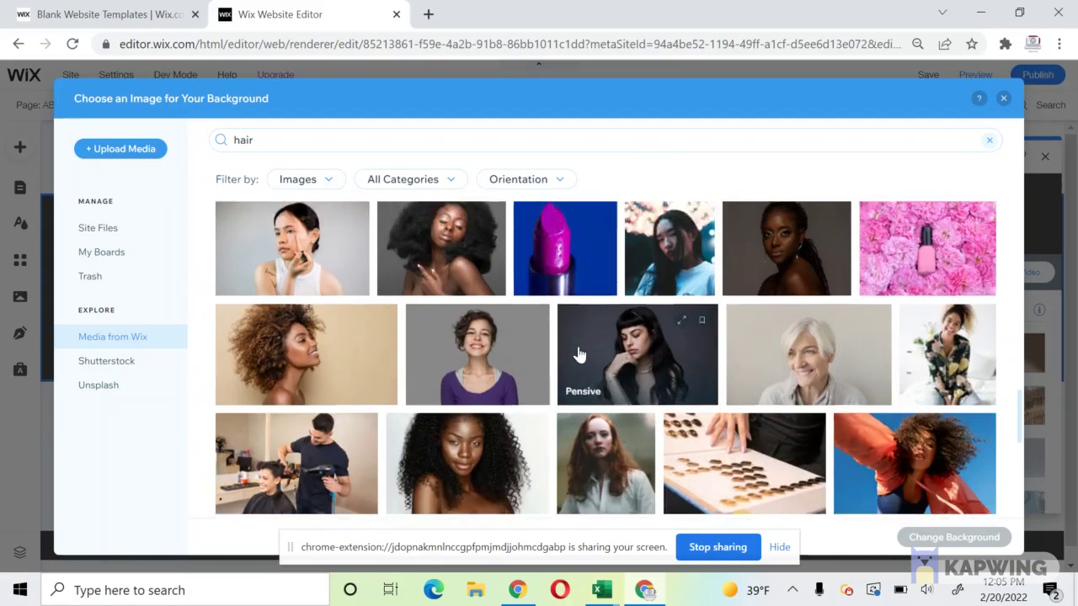
scroll(577, 353, down, 5)
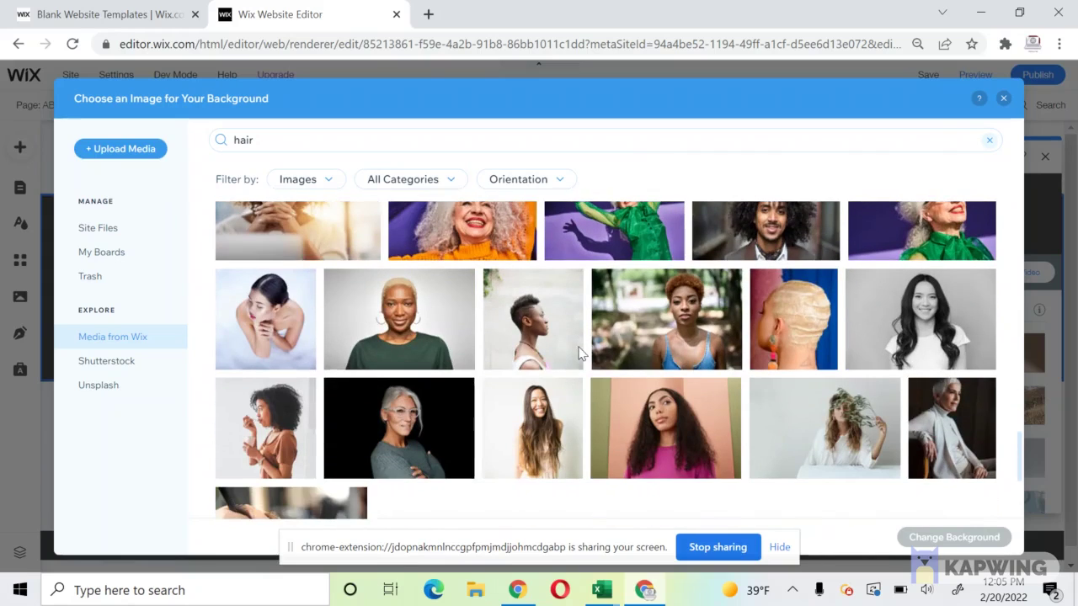
scroll(578, 353, down, 10)
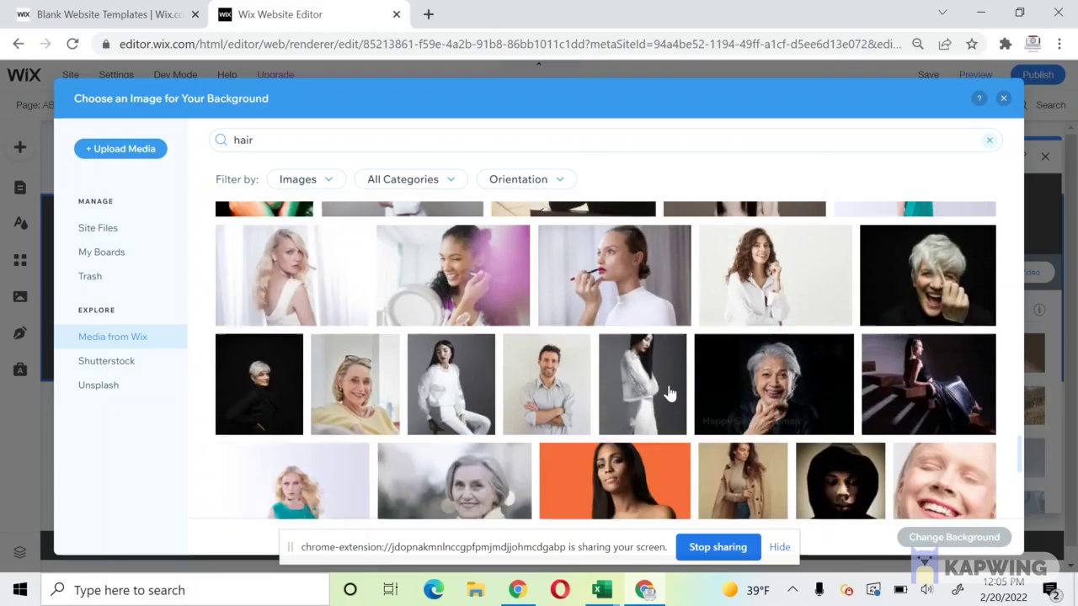
scroll(668, 393, down, 1)
scroll(668, 392, down, 20)
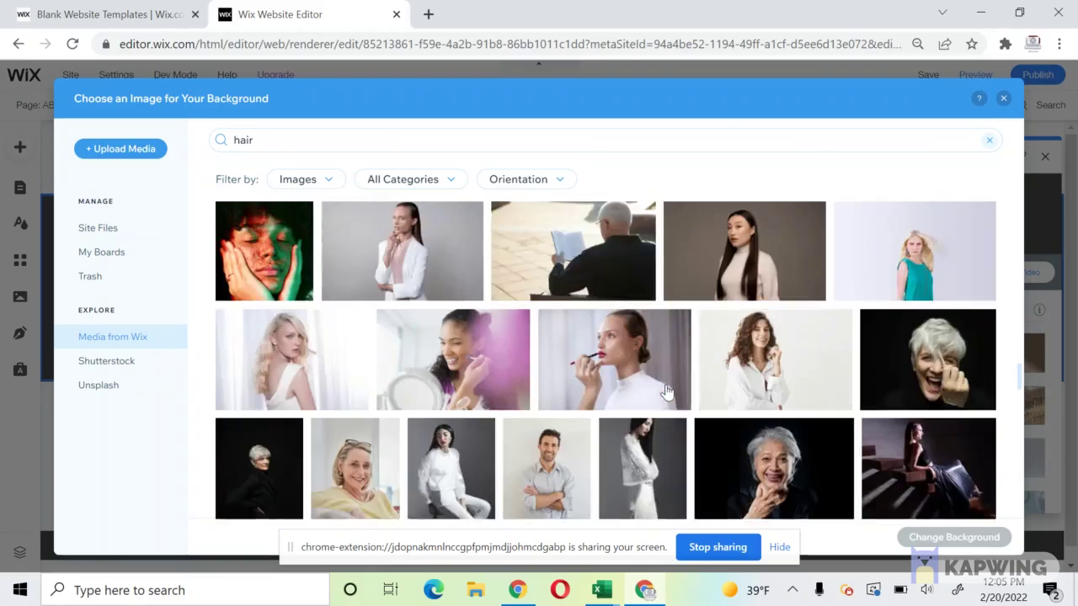
scroll(667, 393, up, 10)
scroll(668, 390, up, 5)
scroll(668, 393, down, 1)
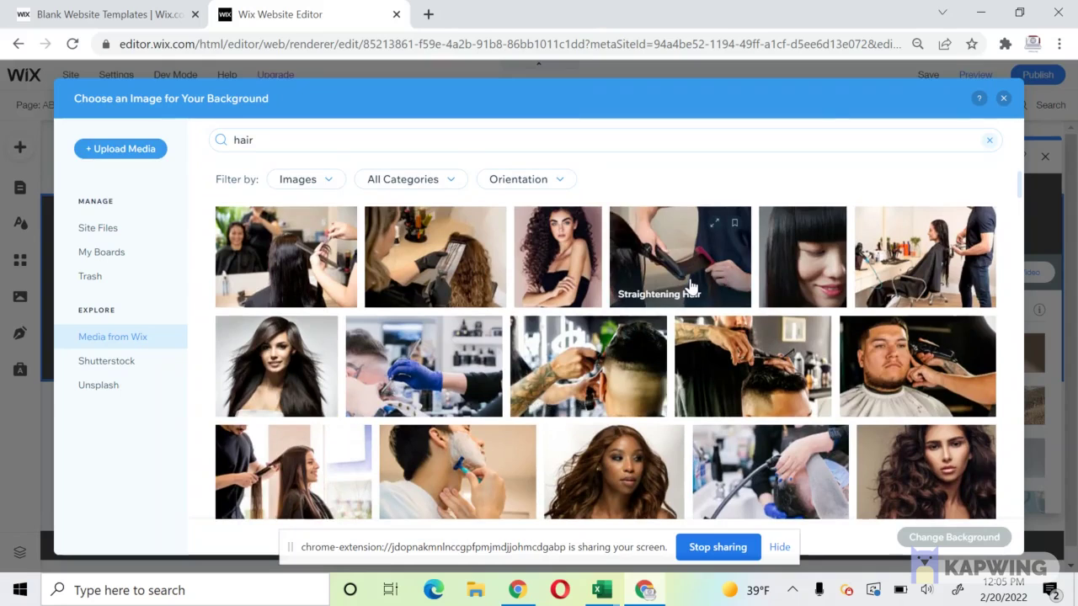
scroll(690, 287, down, 2)
scroll(607, 353, down, 2)
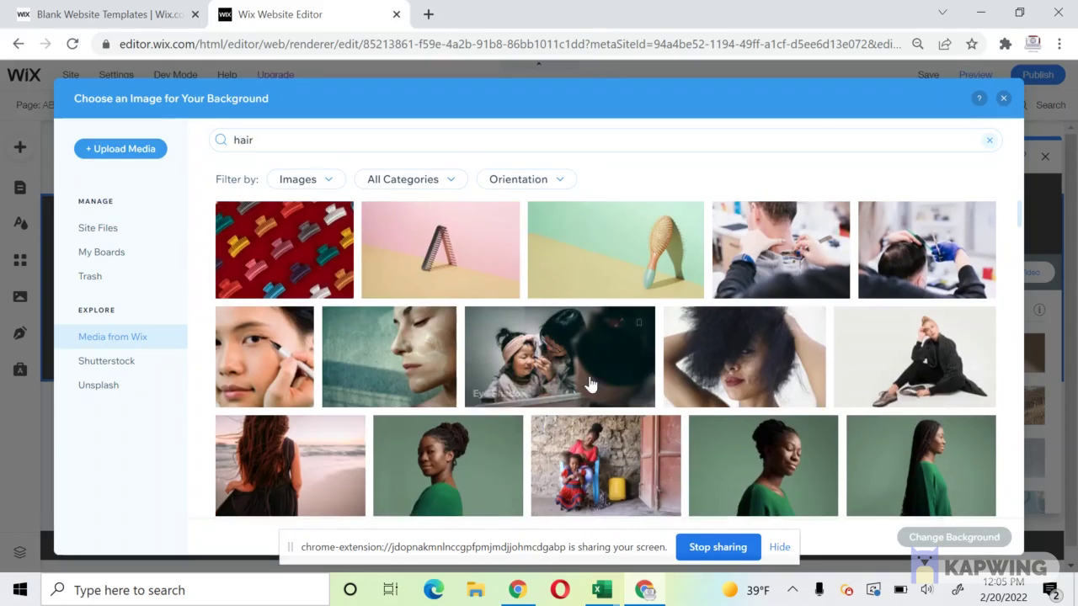
scroll(599, 390, down, 2)
mouse_move(600, 390)
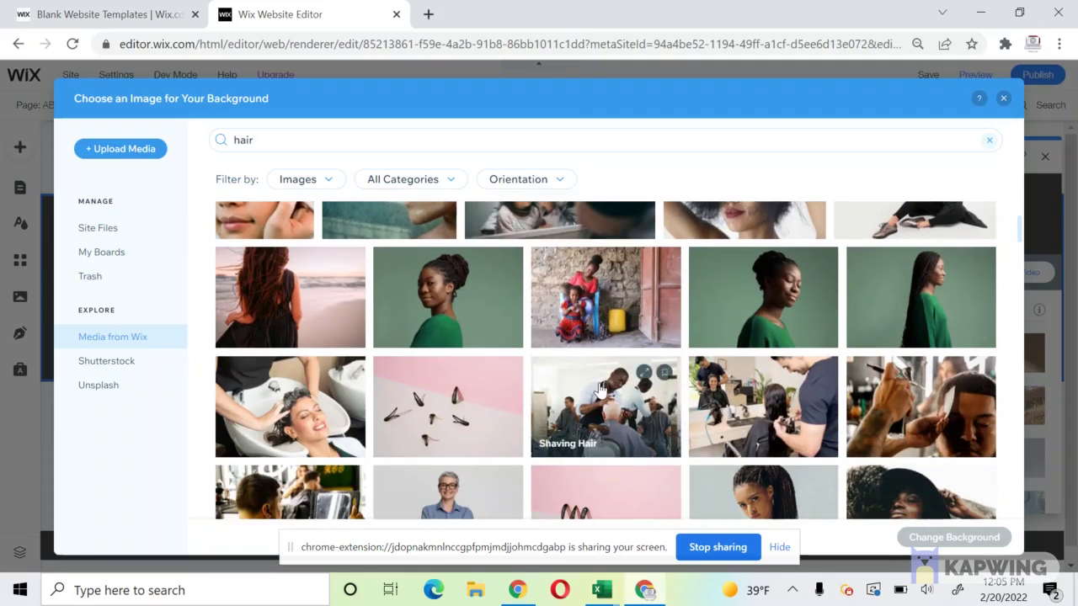
scroll(600, 390, down, 2)
scroll(600, 390, down, 2)
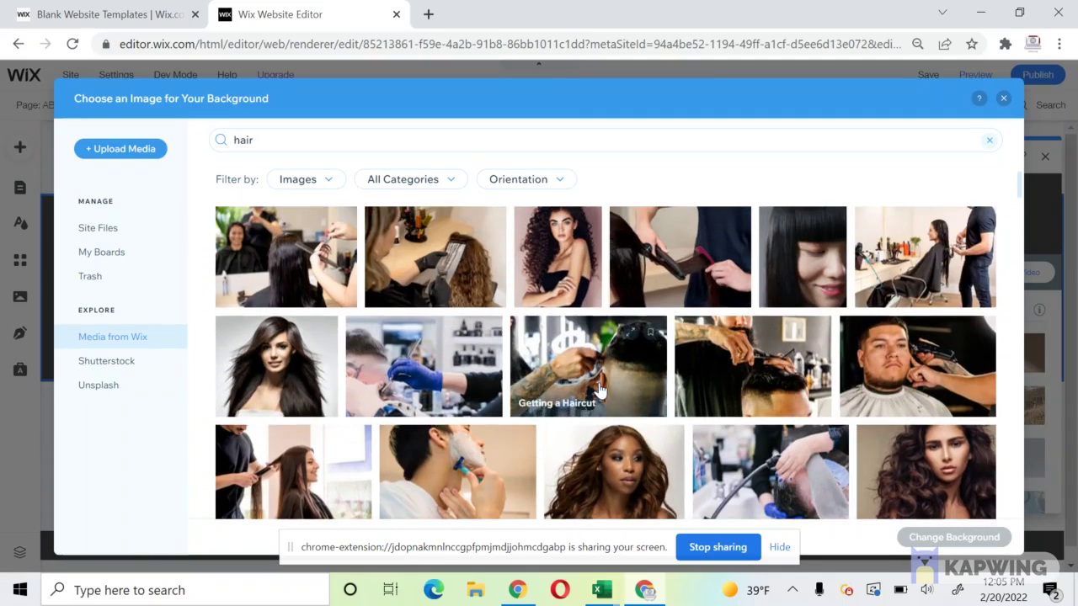
scroll(599, 389, up, 2)
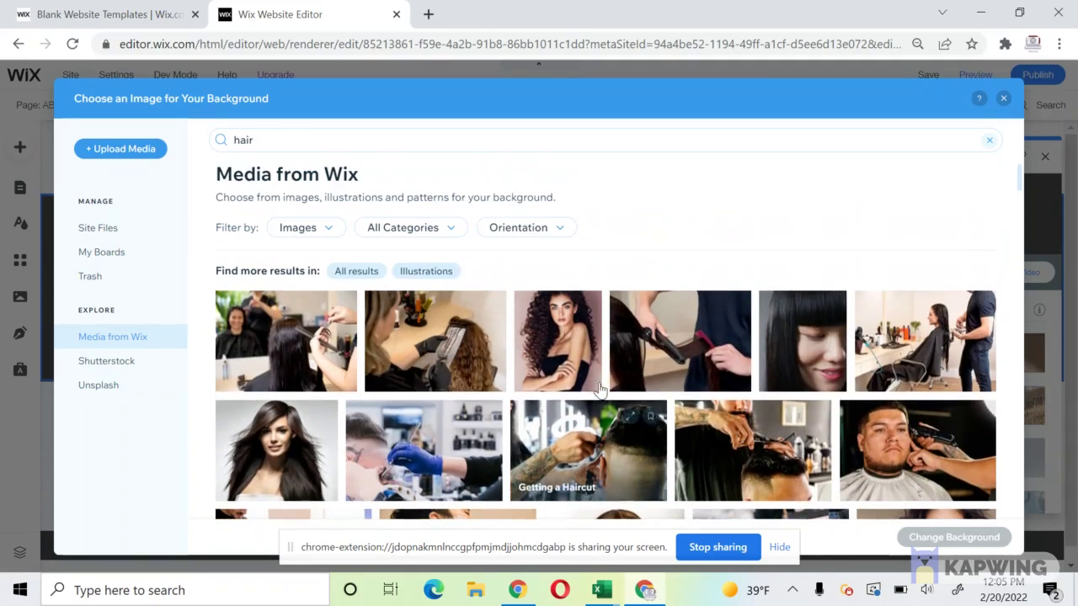
click(690, 356)
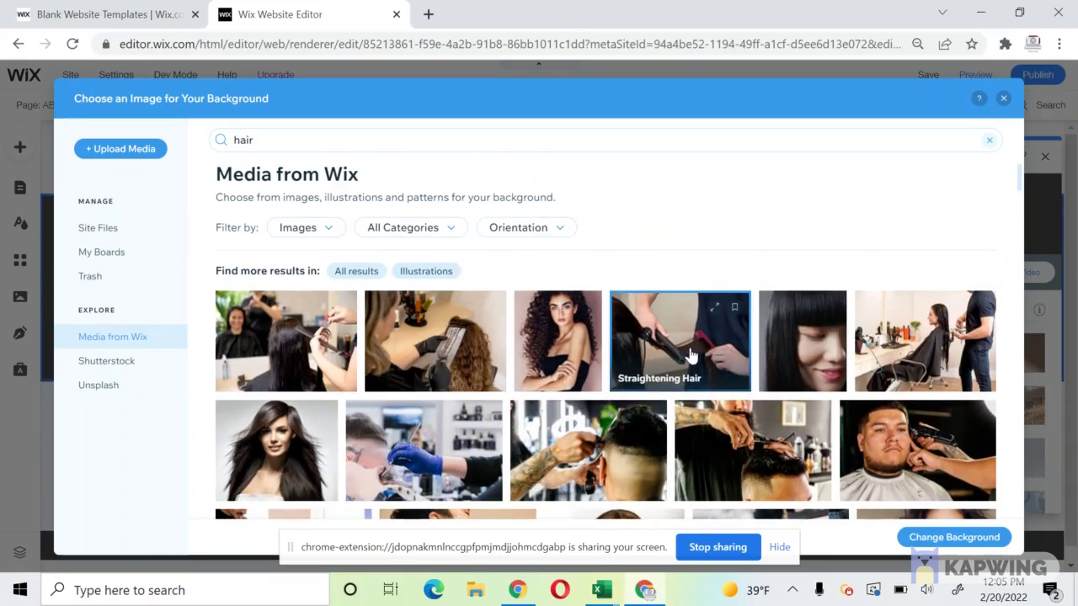
click(954, 537)
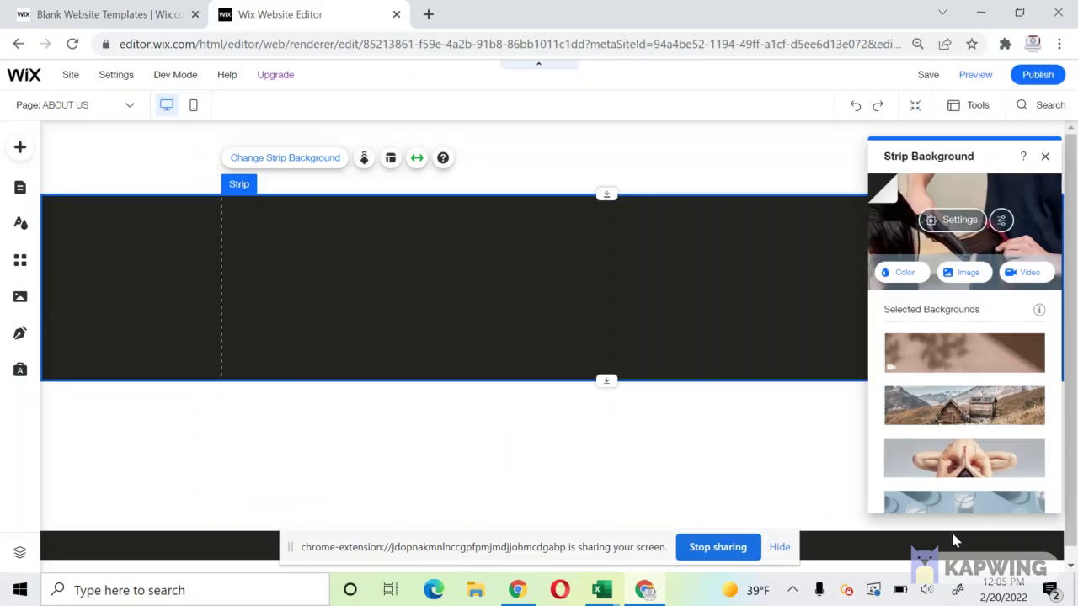
Step: Replace the background image search term with 'brick' and browse the brick photo results
click(983, 274)
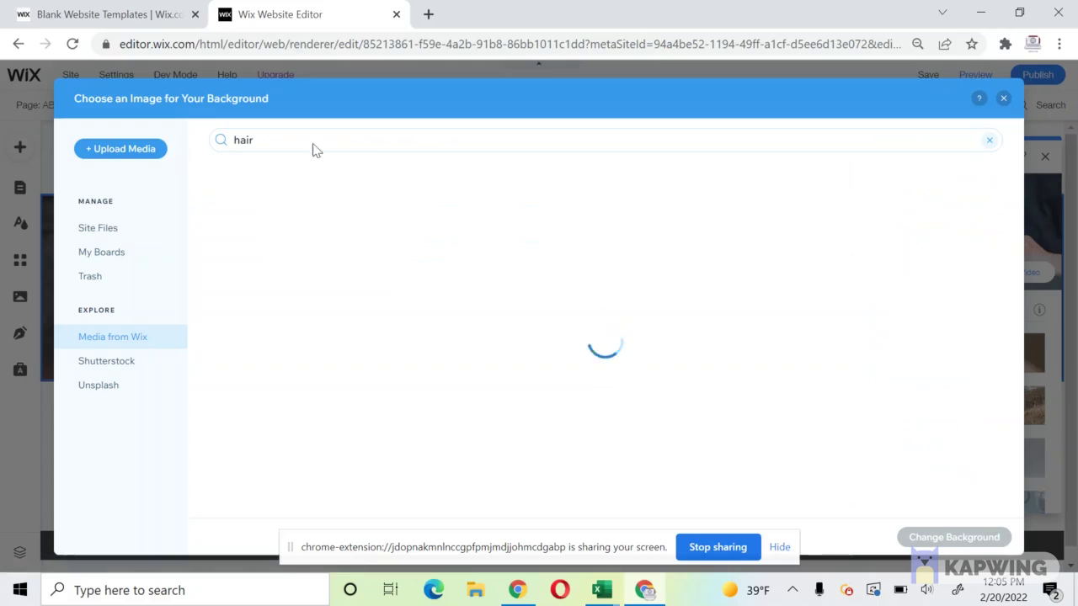
double_click(240, 143)
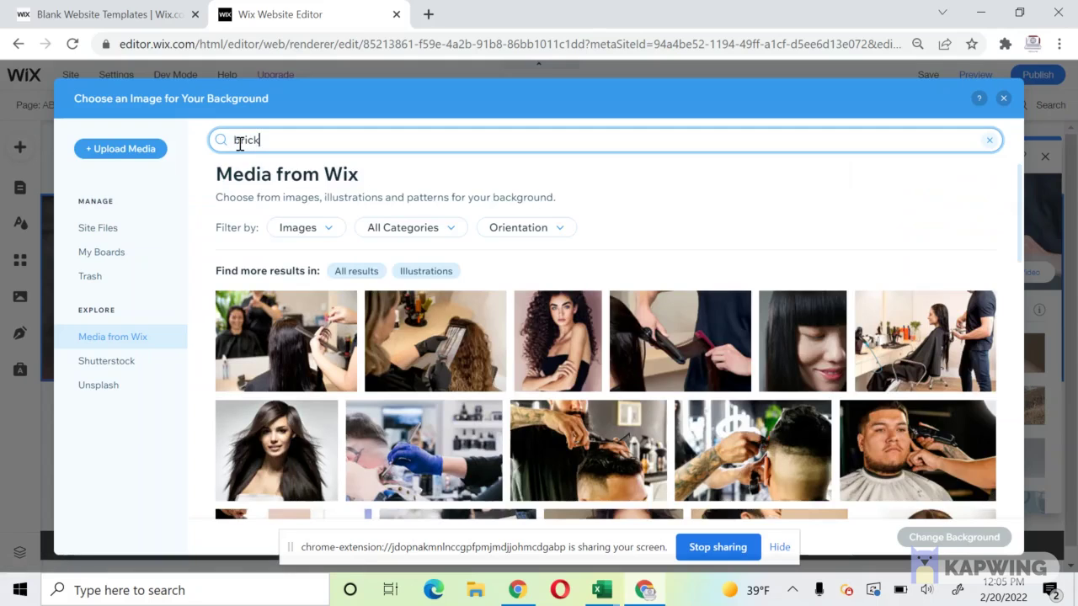
key(Return)
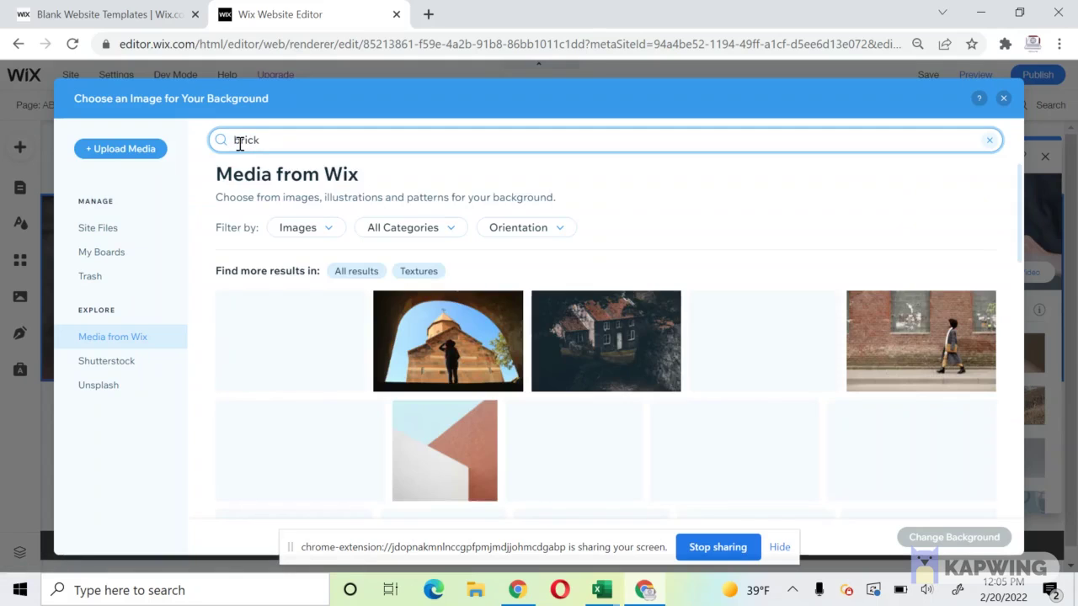
scroll(529, 377, down, 3)
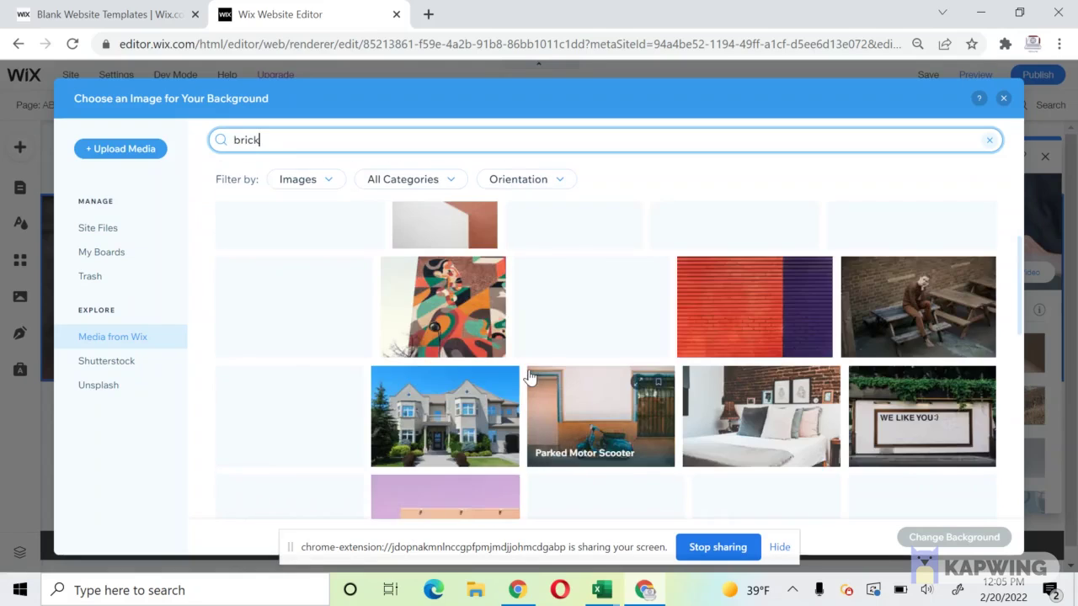
scroll(528, 378, down, 10)
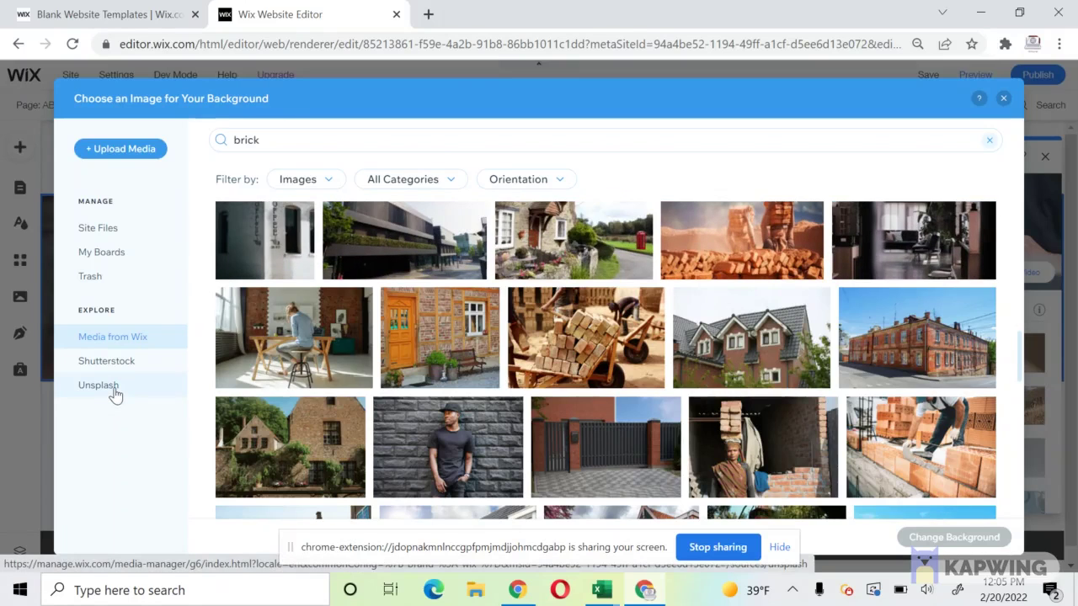
Step: Switch to Unsplash photos and search for 'hair' images
click(114, 389)
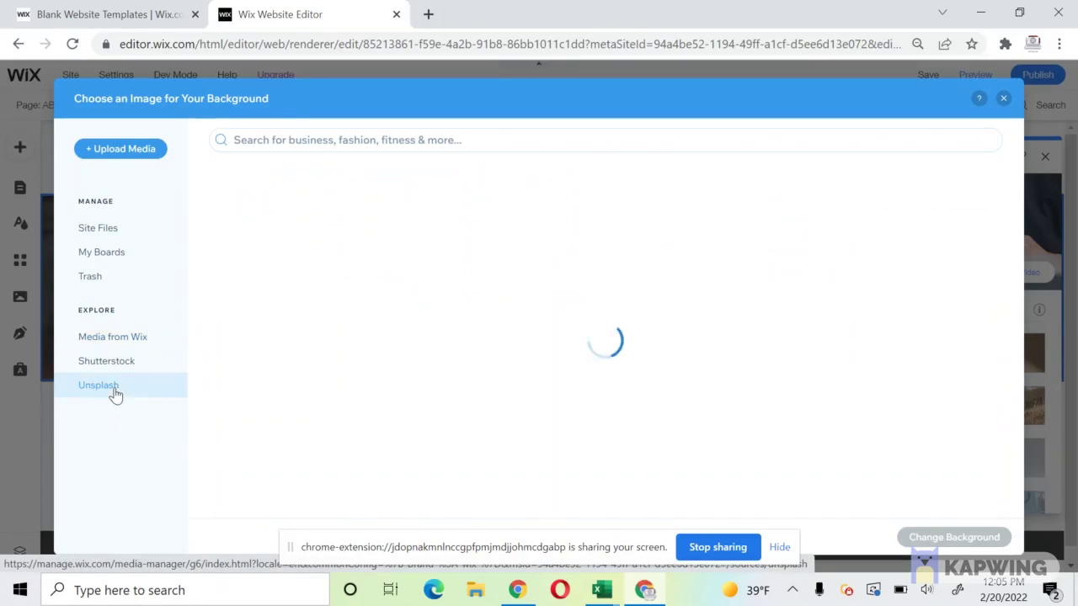
click(352, 144)
text(hair)
key(Return)
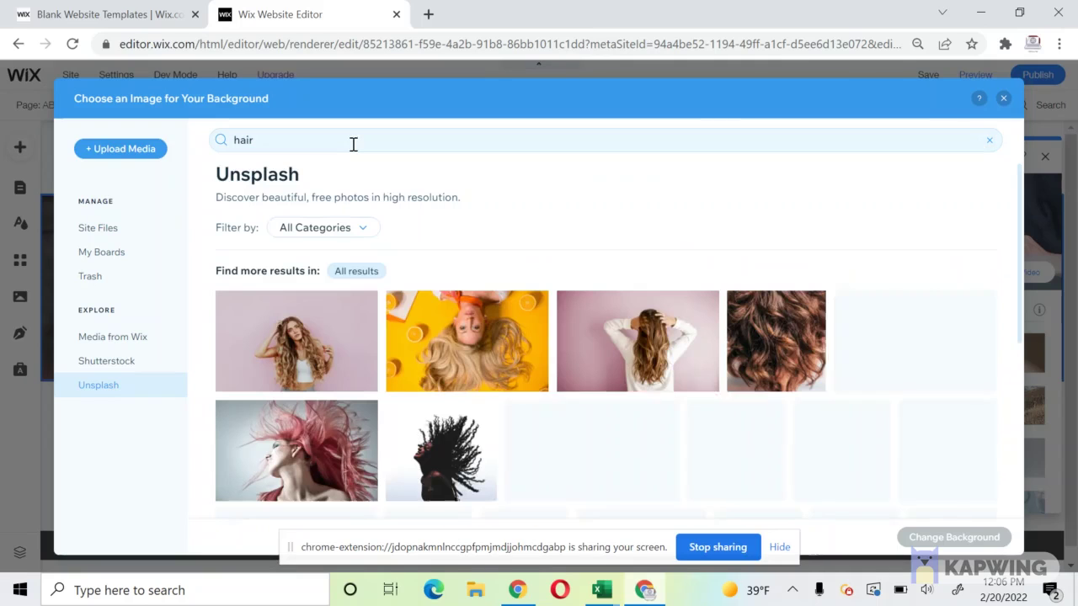
scroll(603, 354, down, 10)
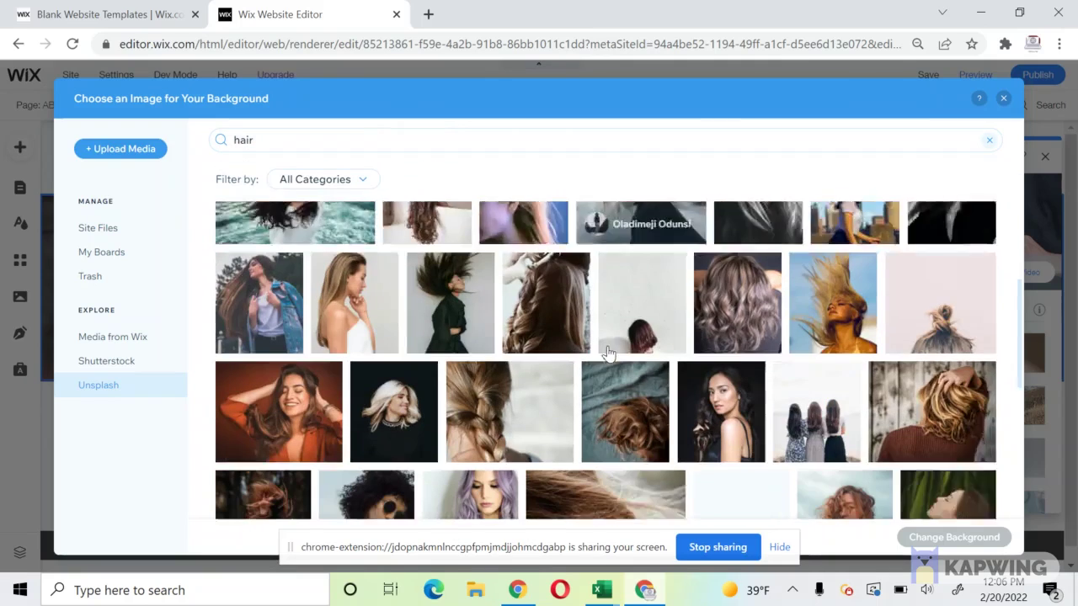
scroll(608, 354, down, 5)
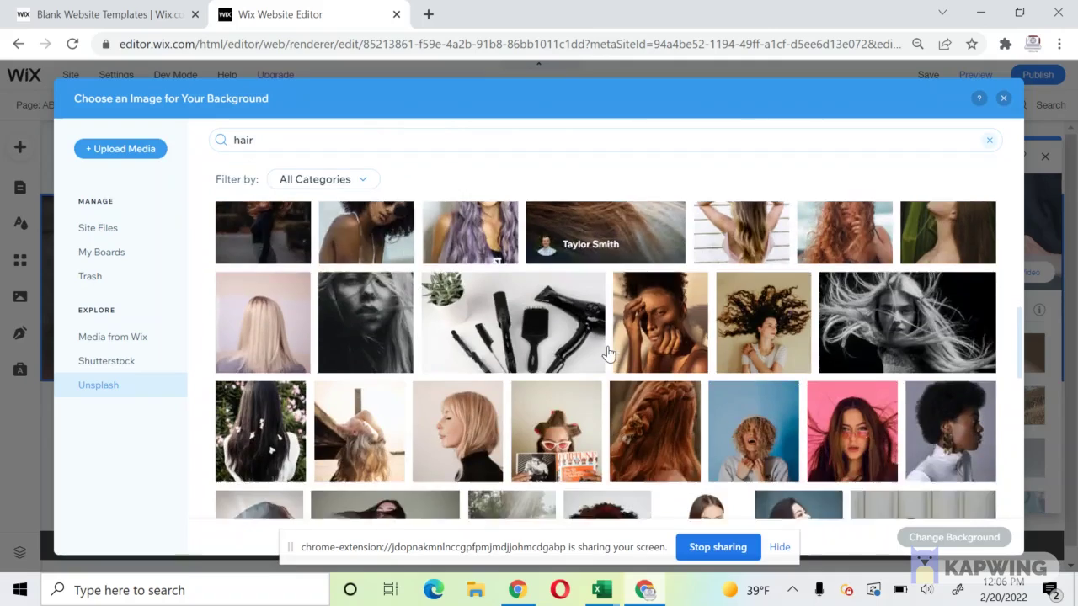
scroll(608, 354, down, 8)
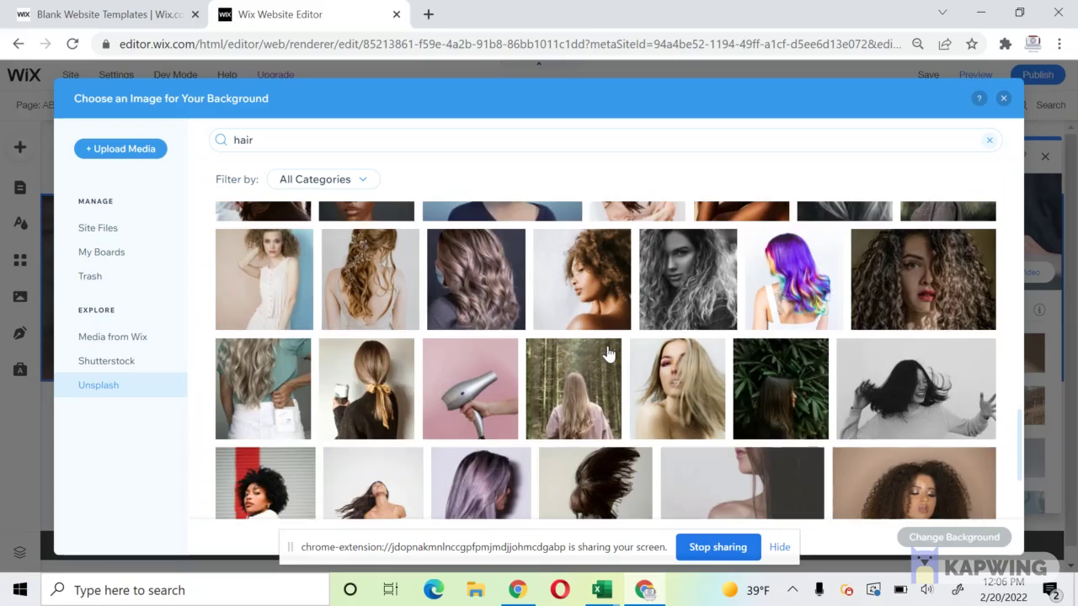
scroll(608, 353, down, 3)
Step: Search Unsplash for 'comb' and apply the women-having-hair-styled photo as the strip background
click(304, 146)
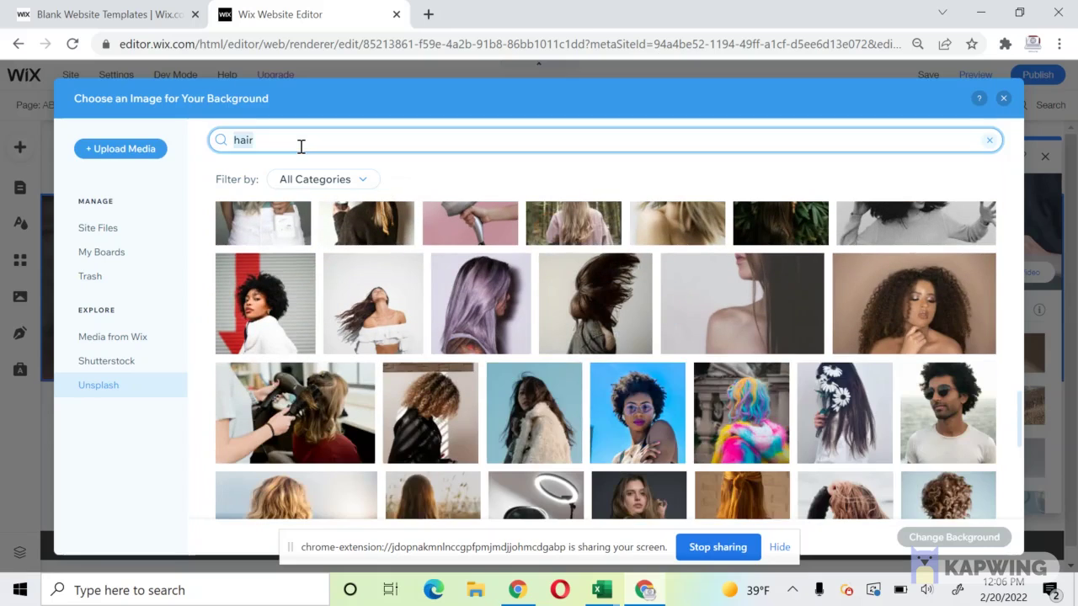
text(co)
key(Return)
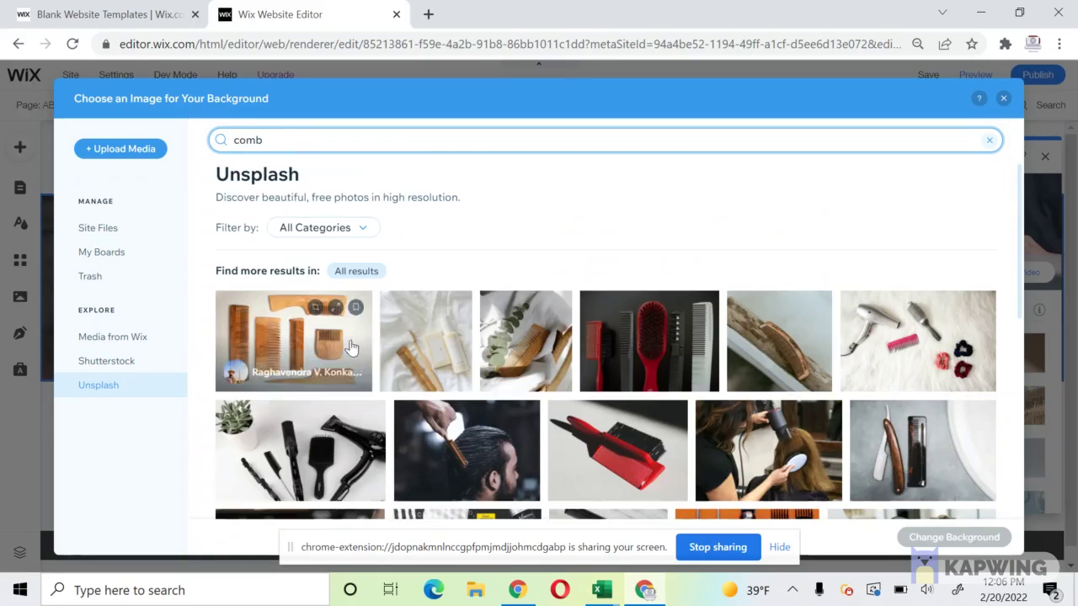
scroll(352, 347, down, 2)
scroll(352, 347, down, 1)
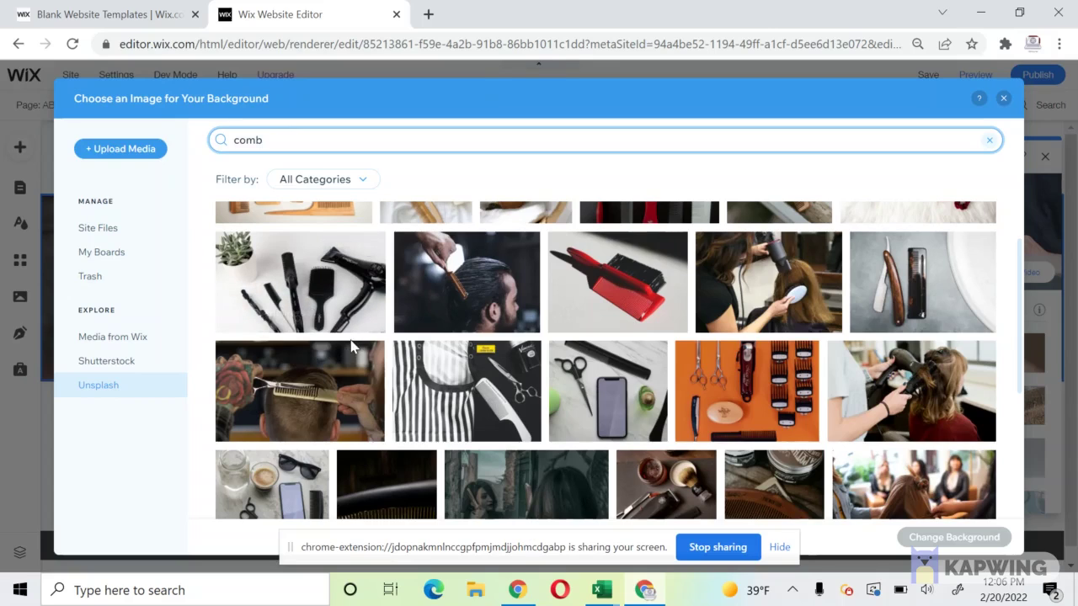
scroll(352, 347, down, 1)
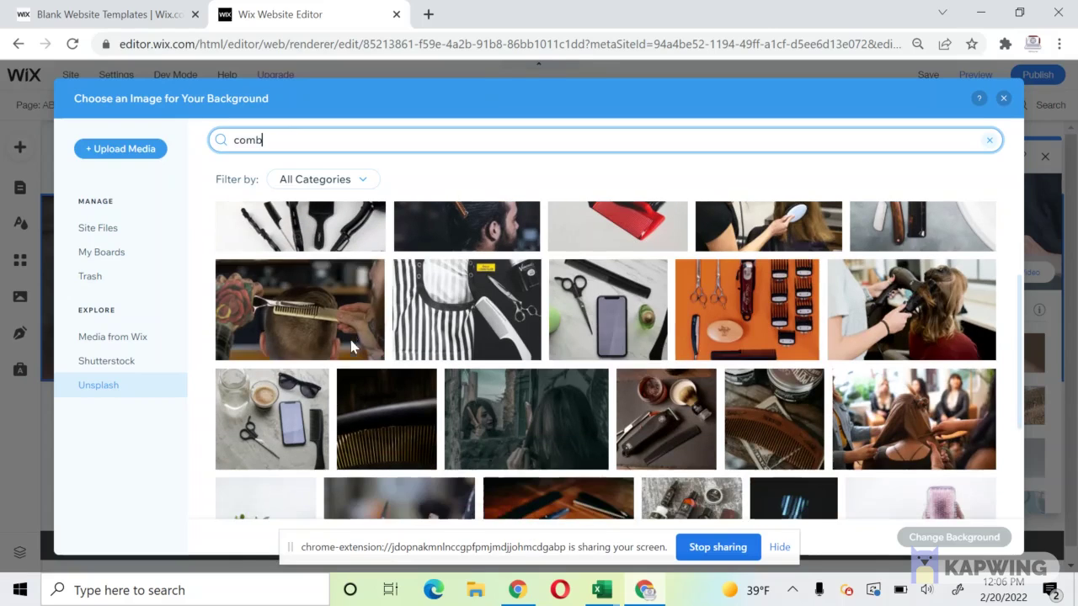
click(303, 303)
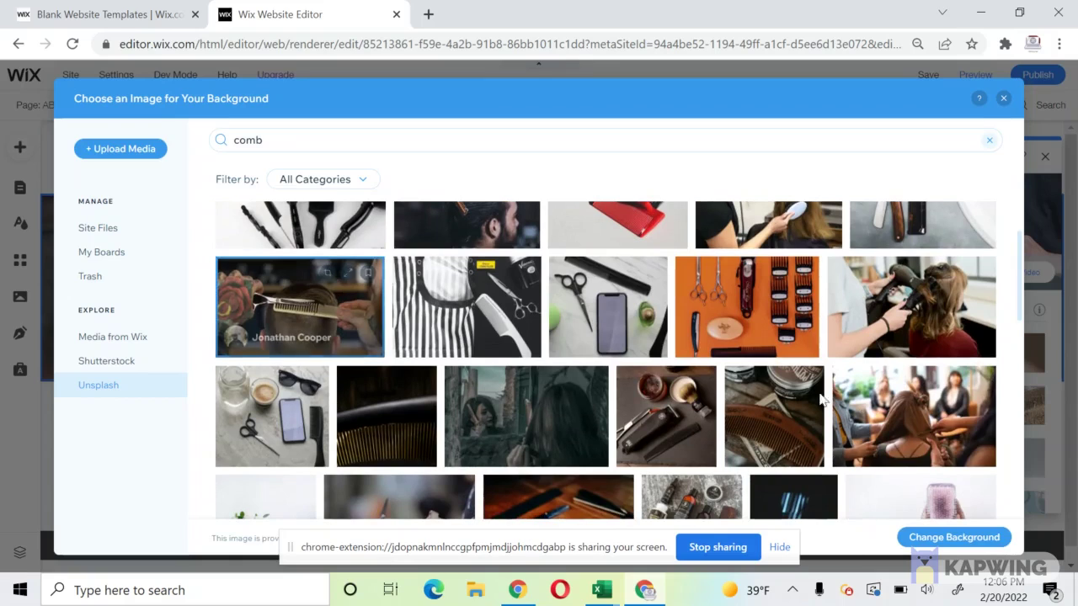
click(918, 446)
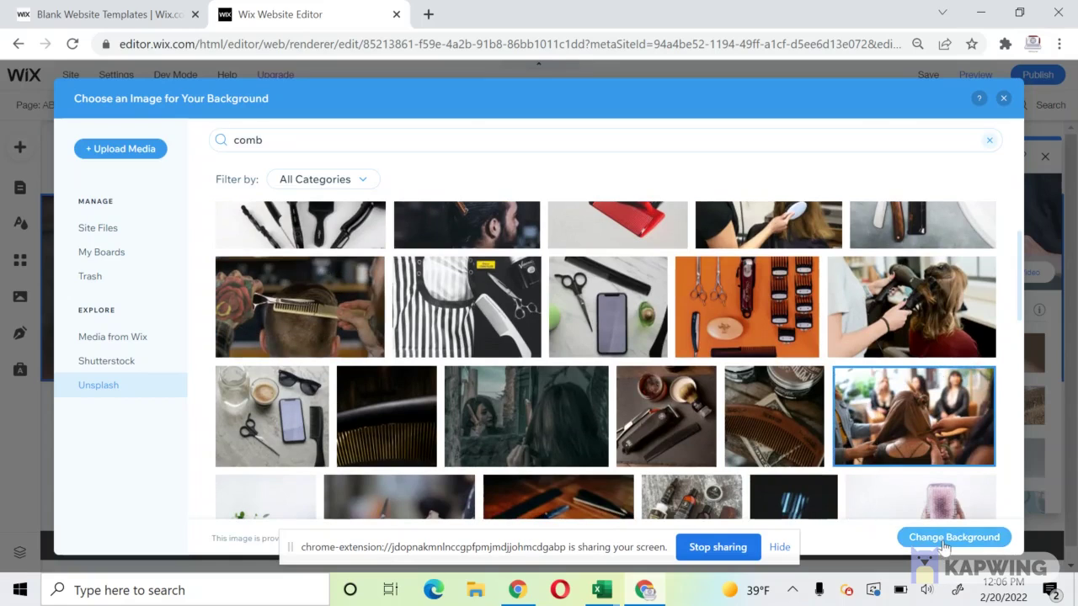
click(944, 539)
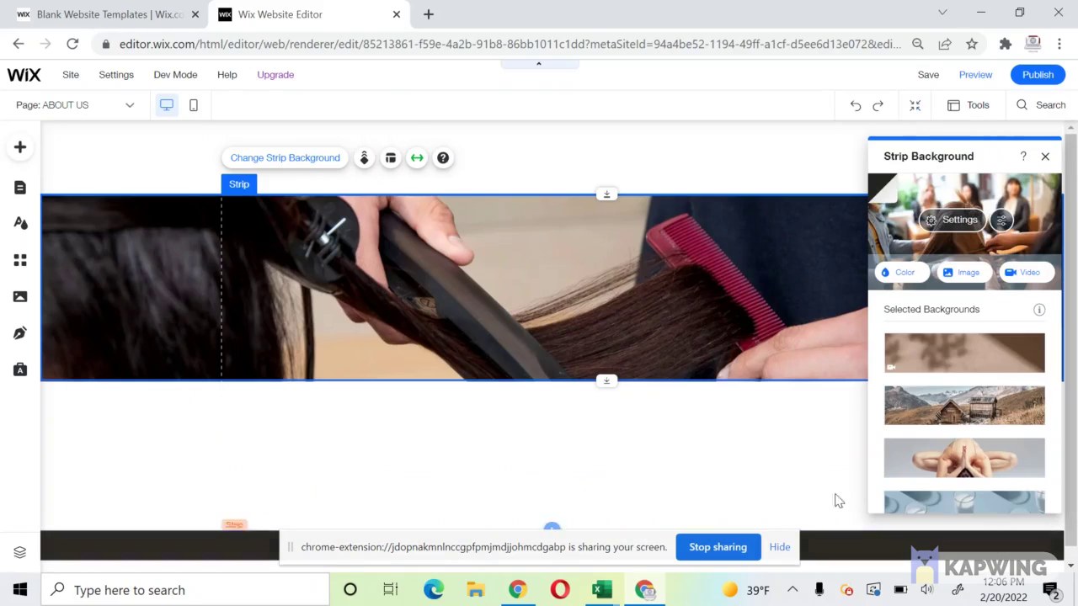
Step: Lower the strip background image opacity to about 61% to darken the salon photo
click(952, 224)
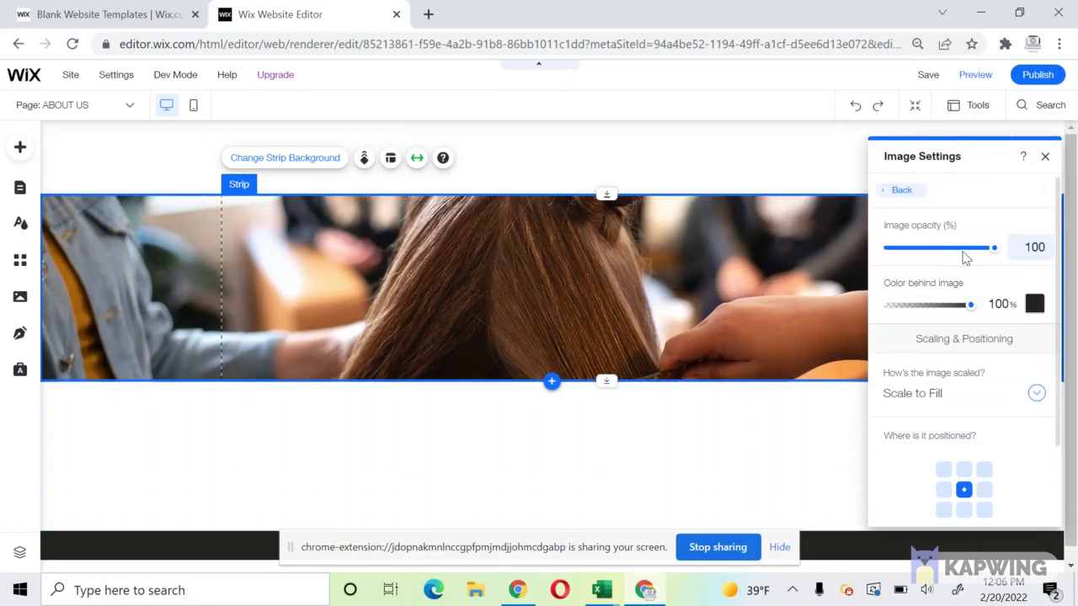
click(969, 248)
drag(956, 252, 942, 249)
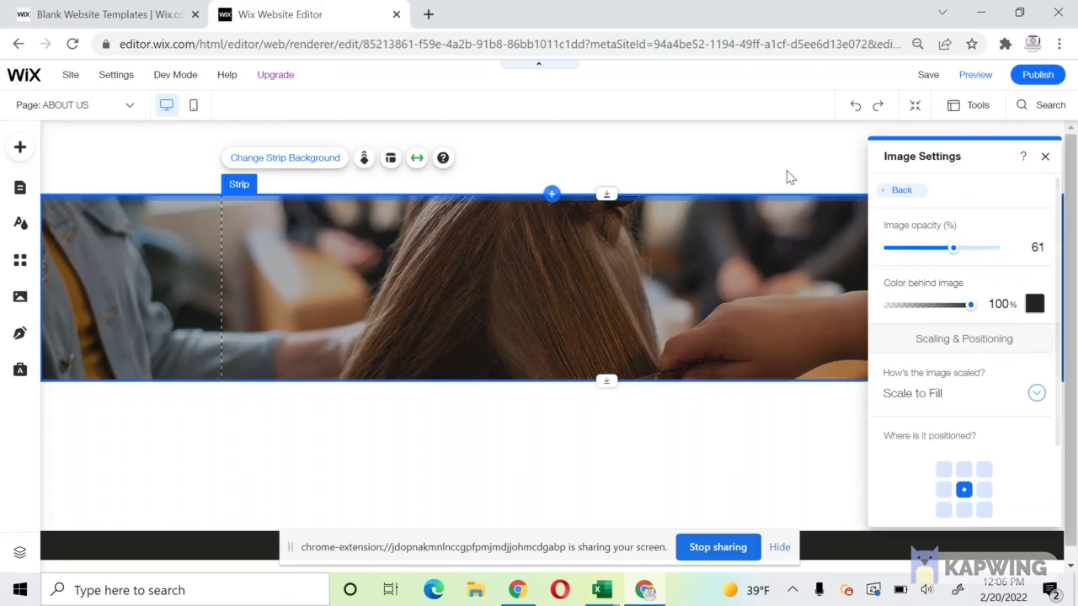
click(632, 495)
click(624, 493)
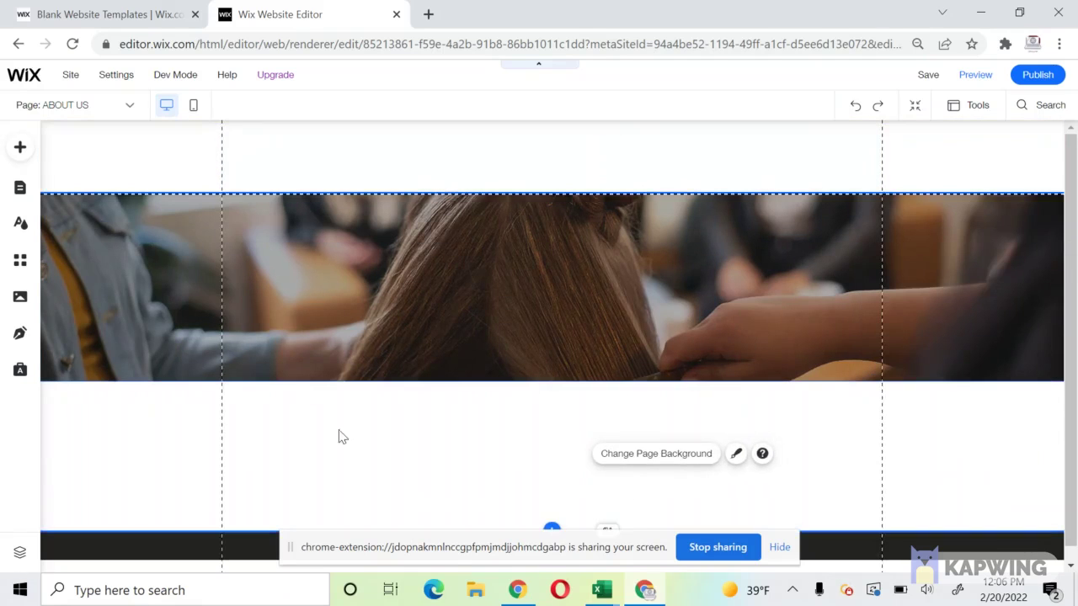
Step: Place a Heading 2 text element onto the salon photo strip
click(21, 149)
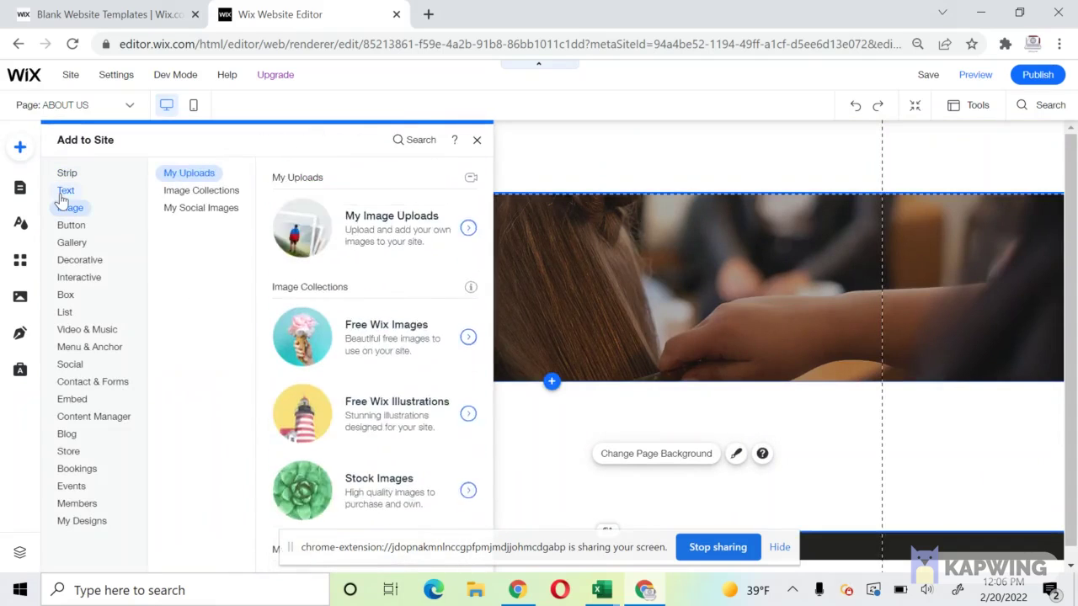
mouse_move(60, 192)
drag(307, 278, 546, 285)
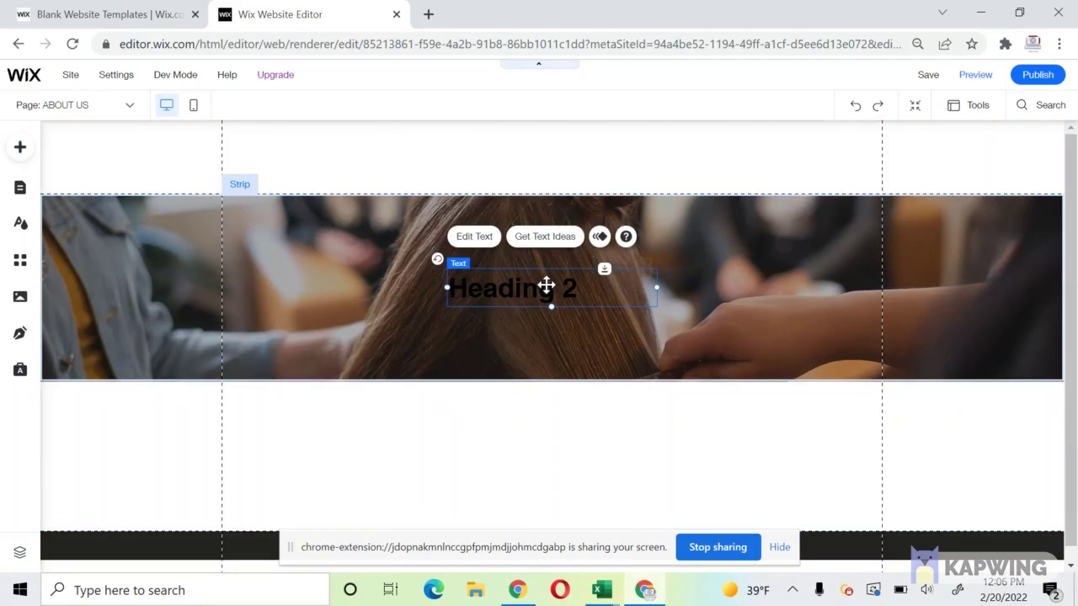
double_click(546, 286)
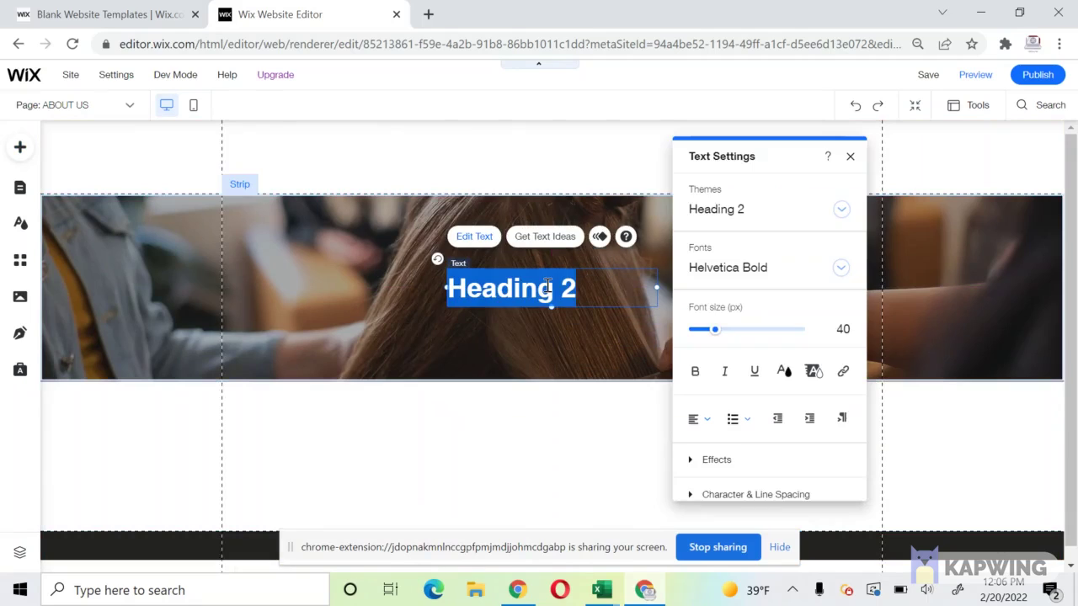
Step: Center the heading, make its text white, and change it to 'About Us'
click(695, 427)
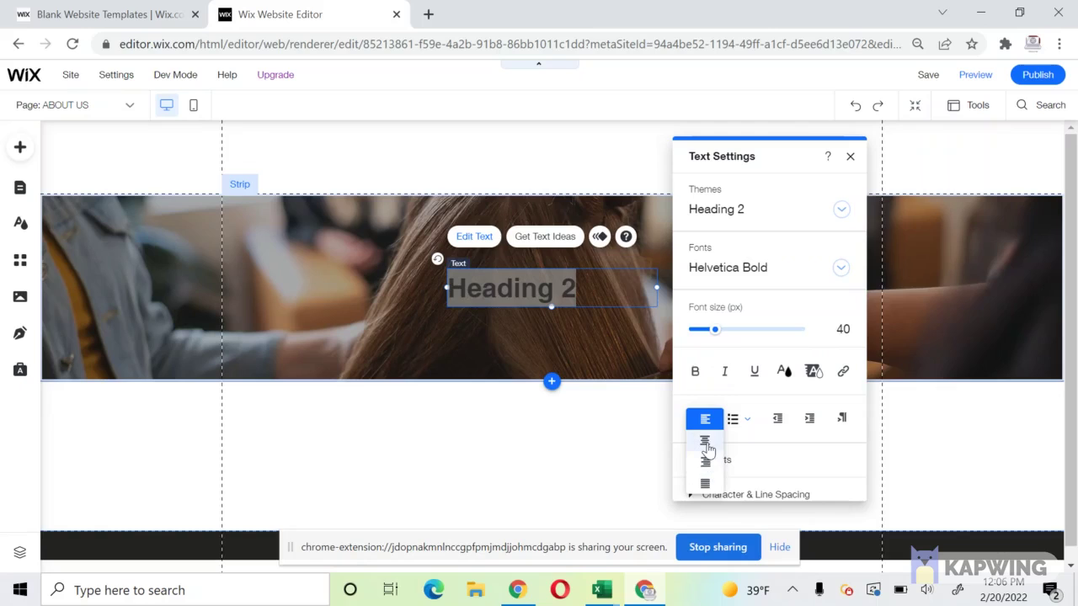
click(708, 448)
click(788, 374)
click(708, 390)
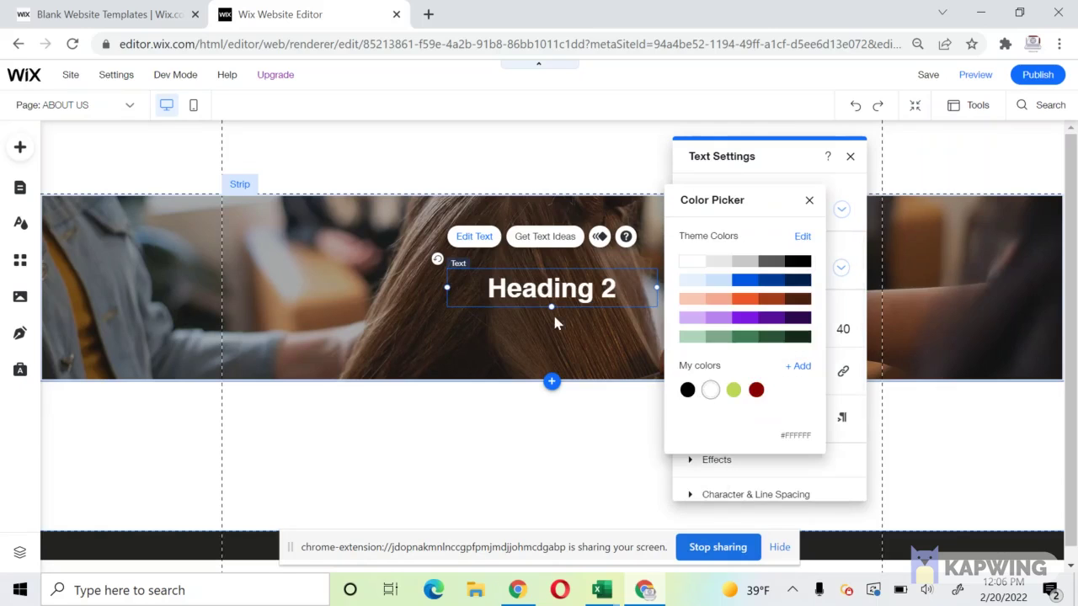
click(549, 308)
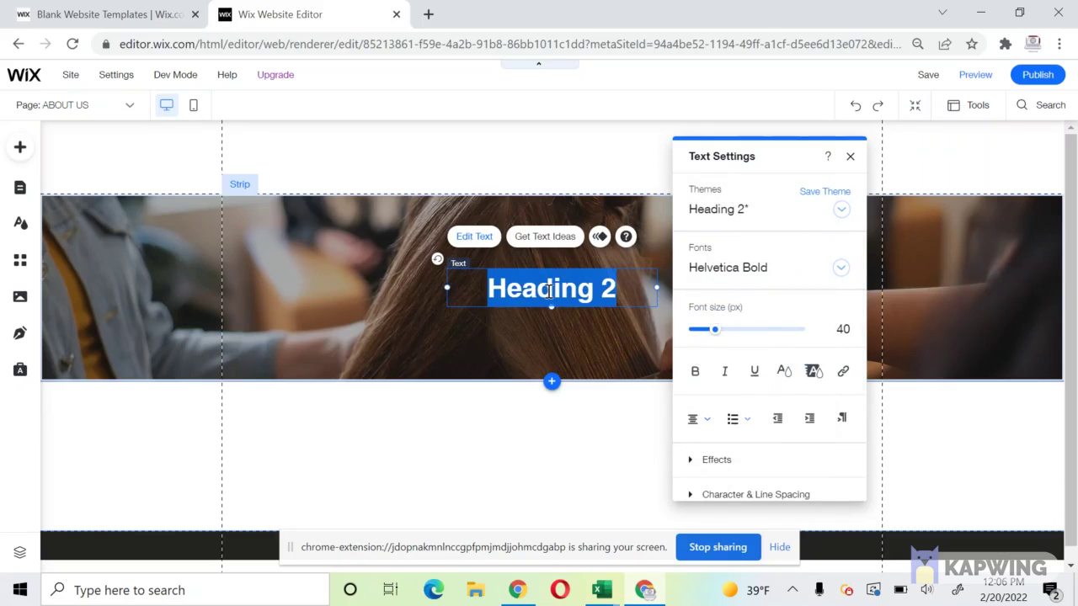
text(About Us)
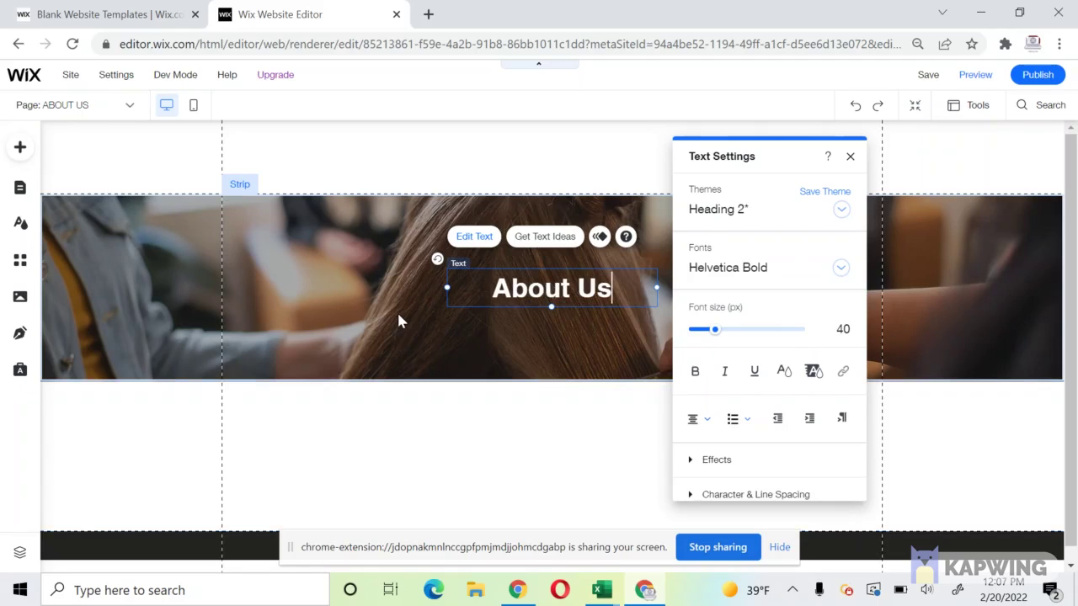
click(401, 303)
click(544, 287)
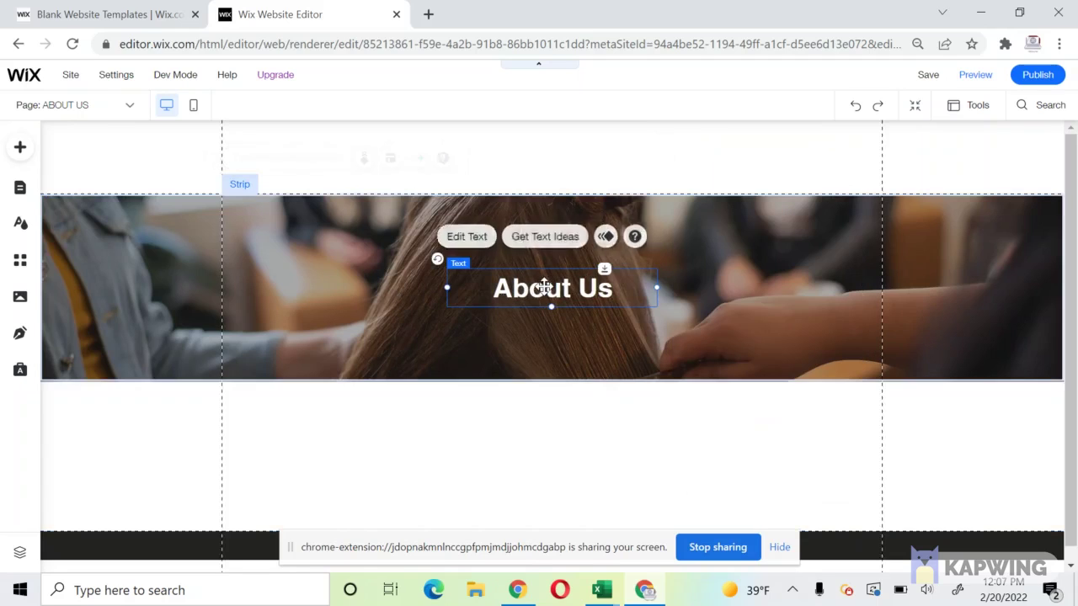
click(332, 284)
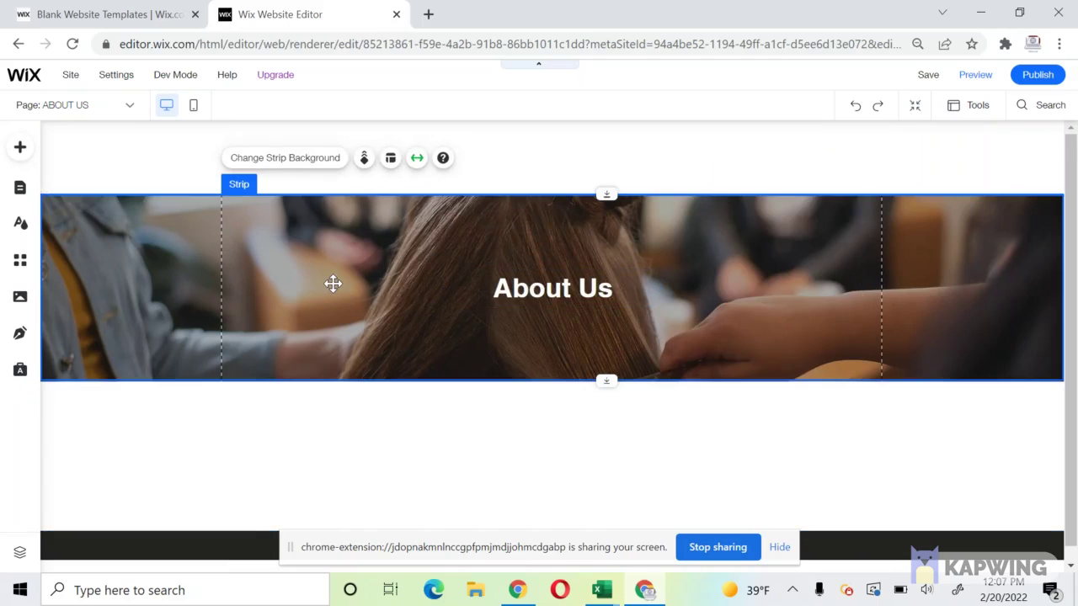
Step: Add a food-themed About strip below the banner, then delete it
scroll(333, 284, down, 1)
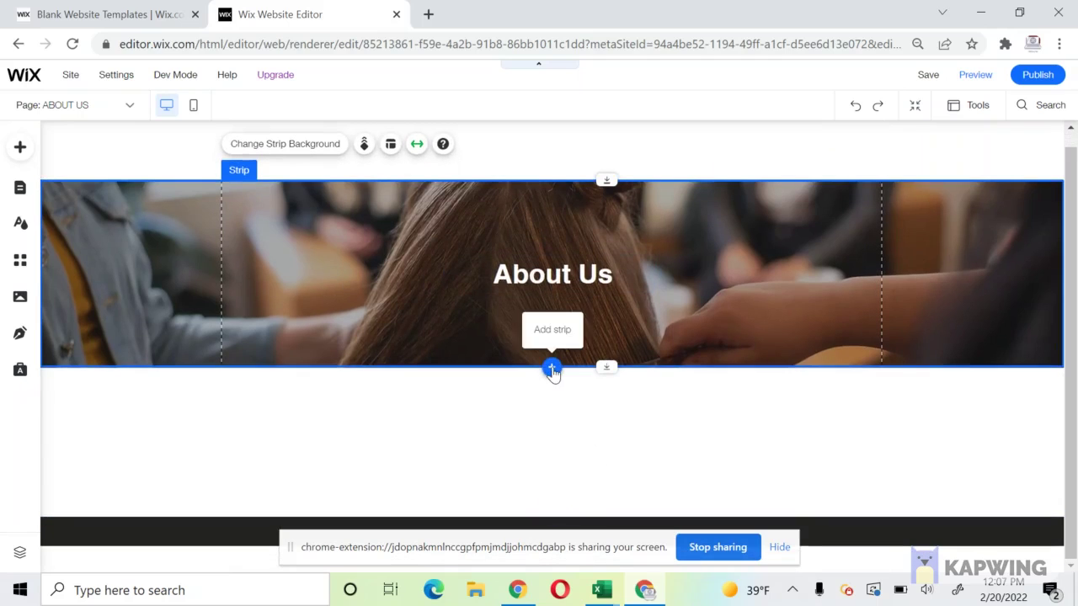
click(551, 368)
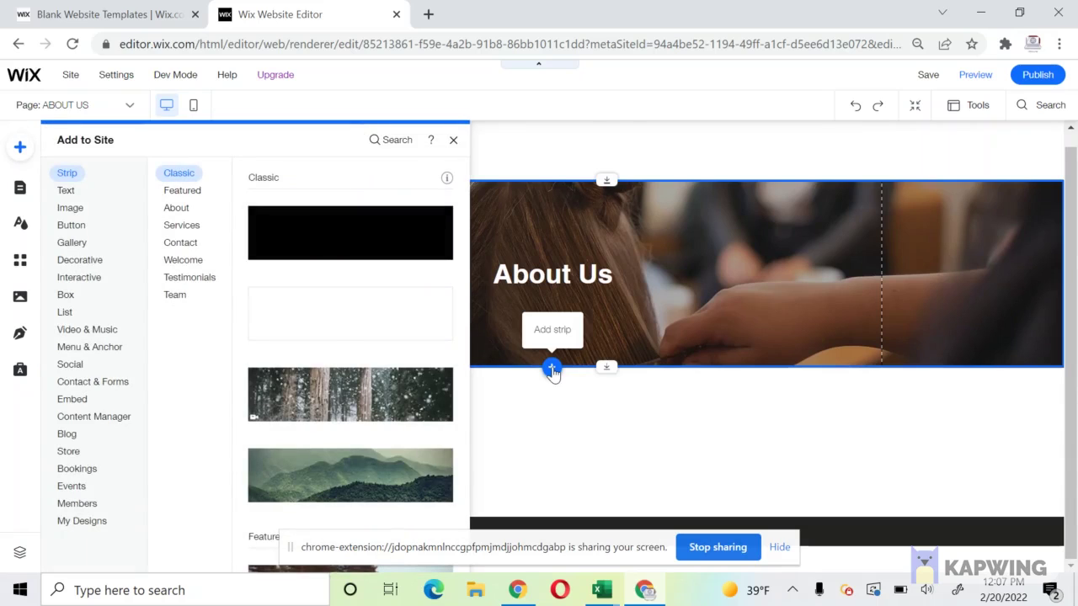
click(177, 211)
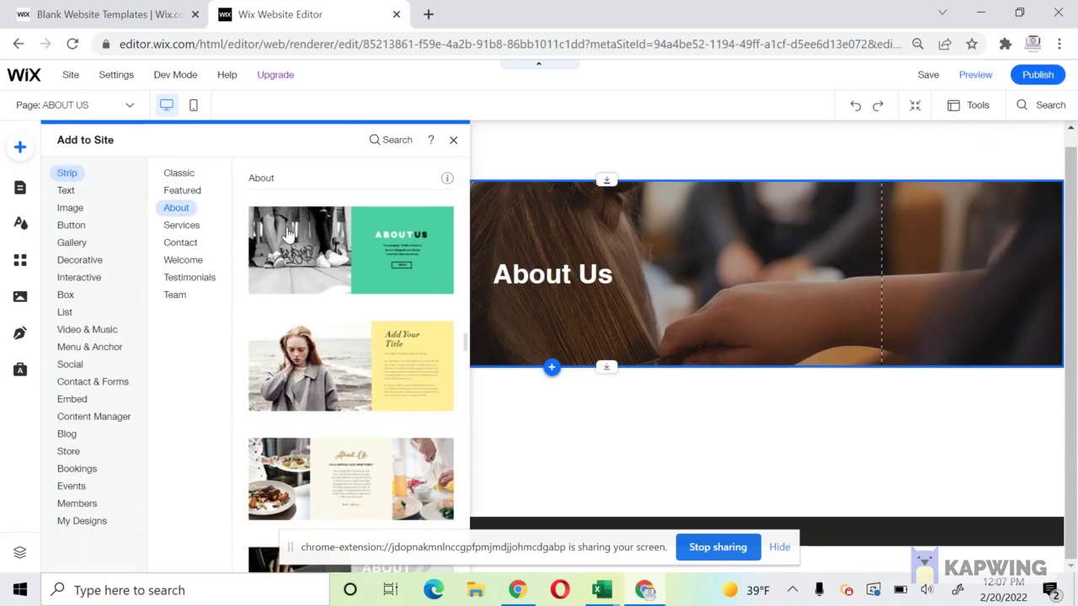
scroll(295, 257, down, 3)
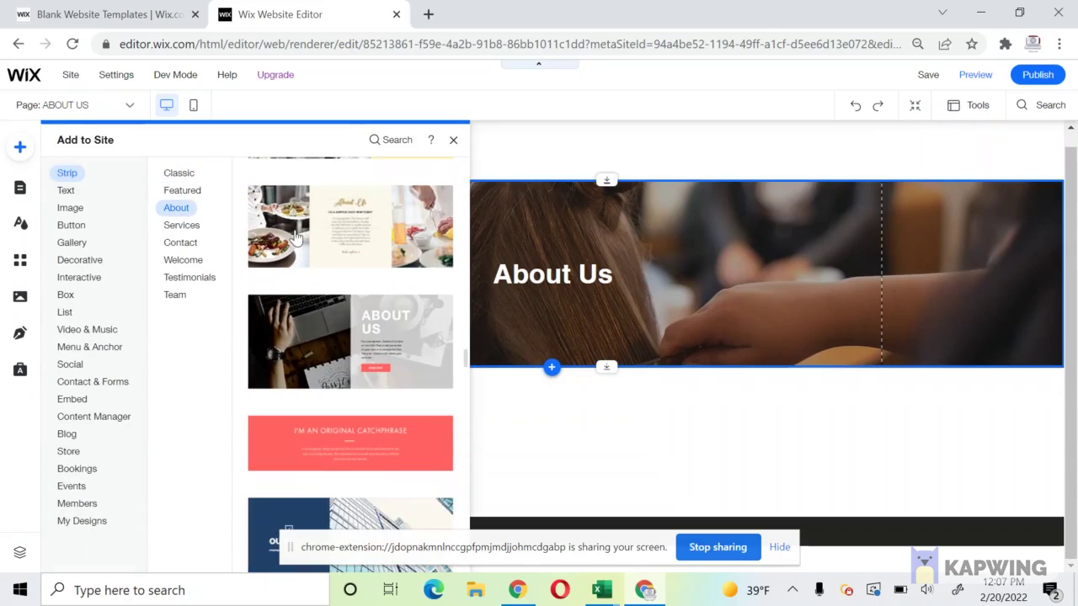
click(295, 237)
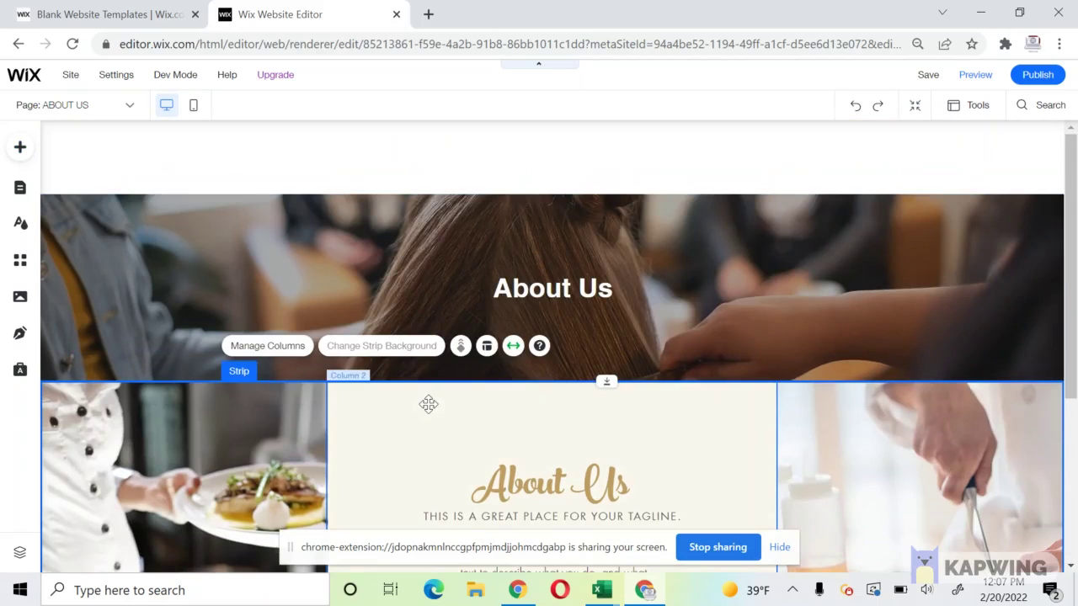
key(Delete)
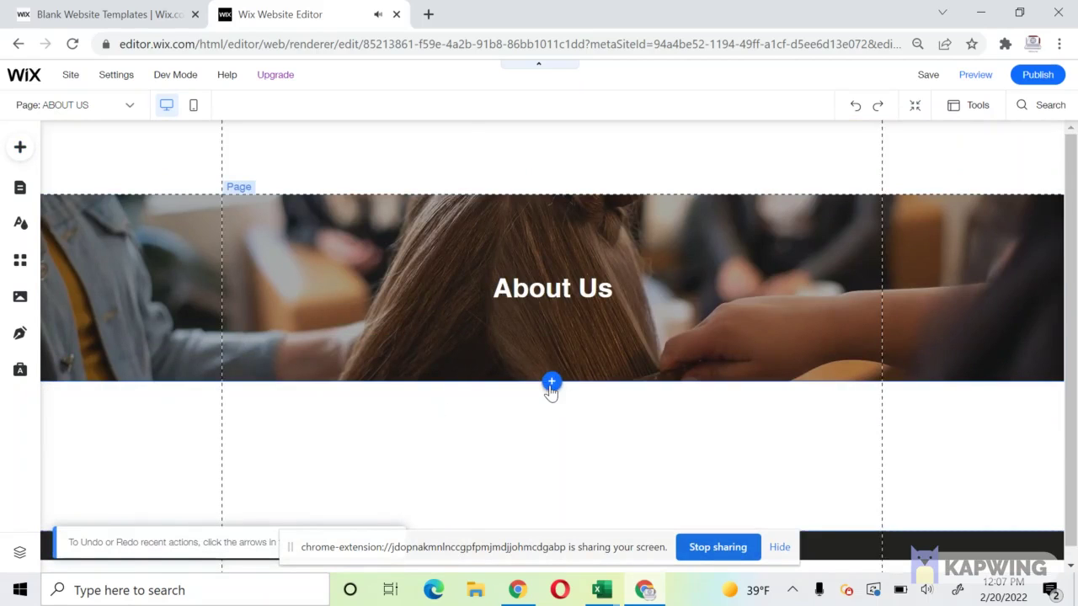
Step: Add the plain white strip design directly below the About Us banner
click(552, 382)
click(190, 209)
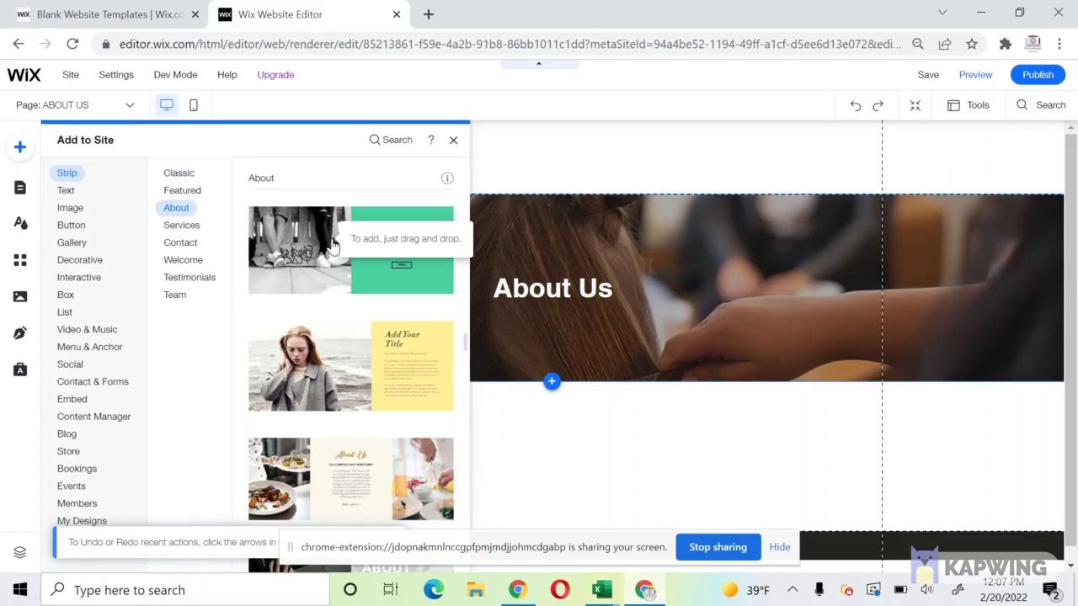
scroll(323, 329, down, 5)
scroll(323, 329, up, 5)
scroll(323, 329, up, 5)
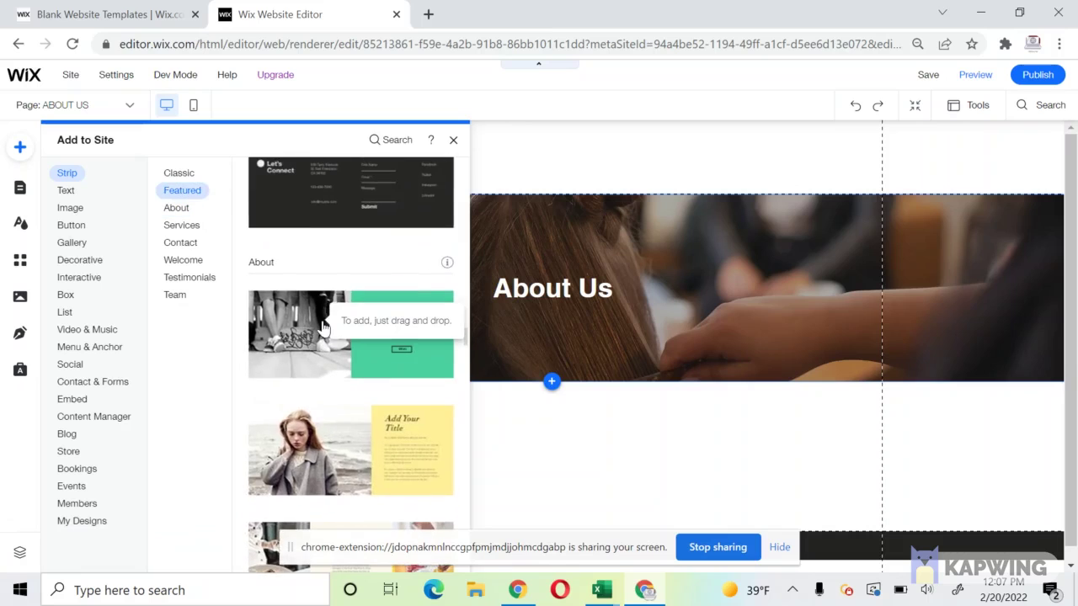
scroll(322, 329, up, 10)
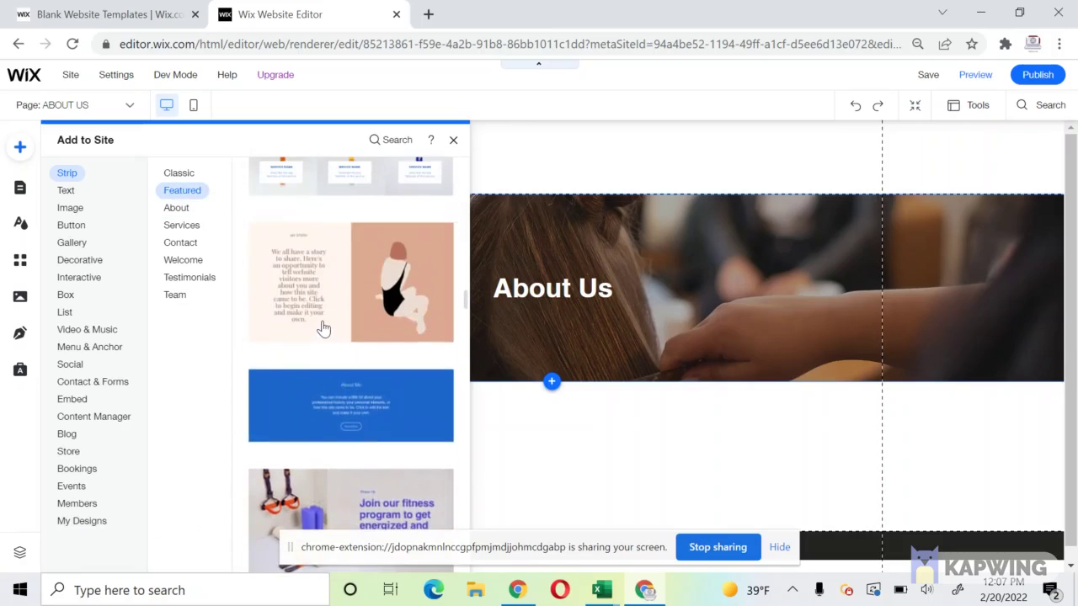
scroll(322, 329, up, 10)
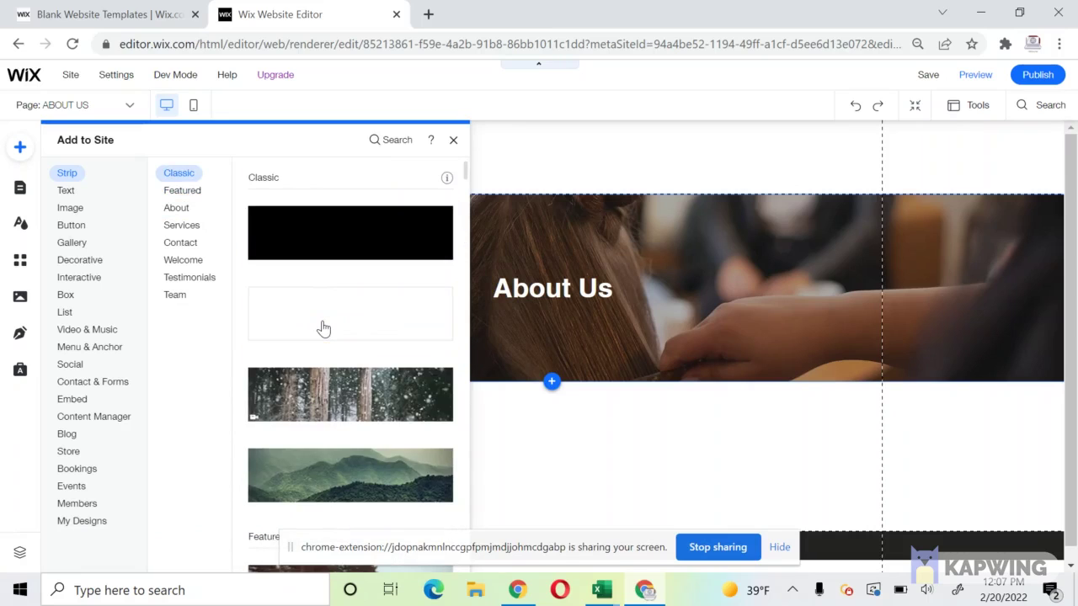
scroll(324, 328, down, 5)
scroll(324, 328, down, 8)
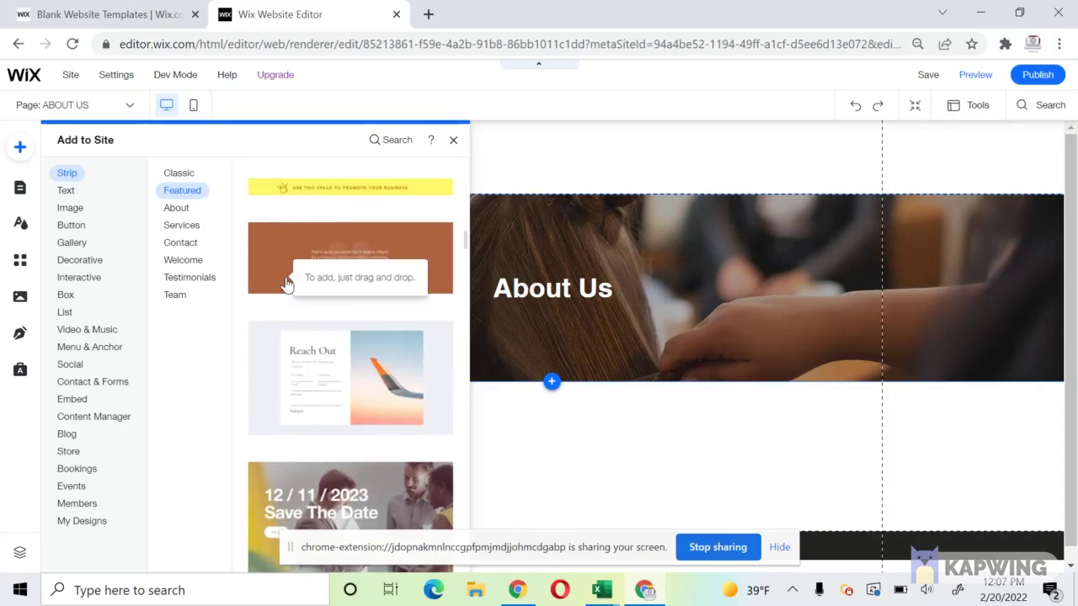
scroll(286, 285, up, 12)
click(298, 324)
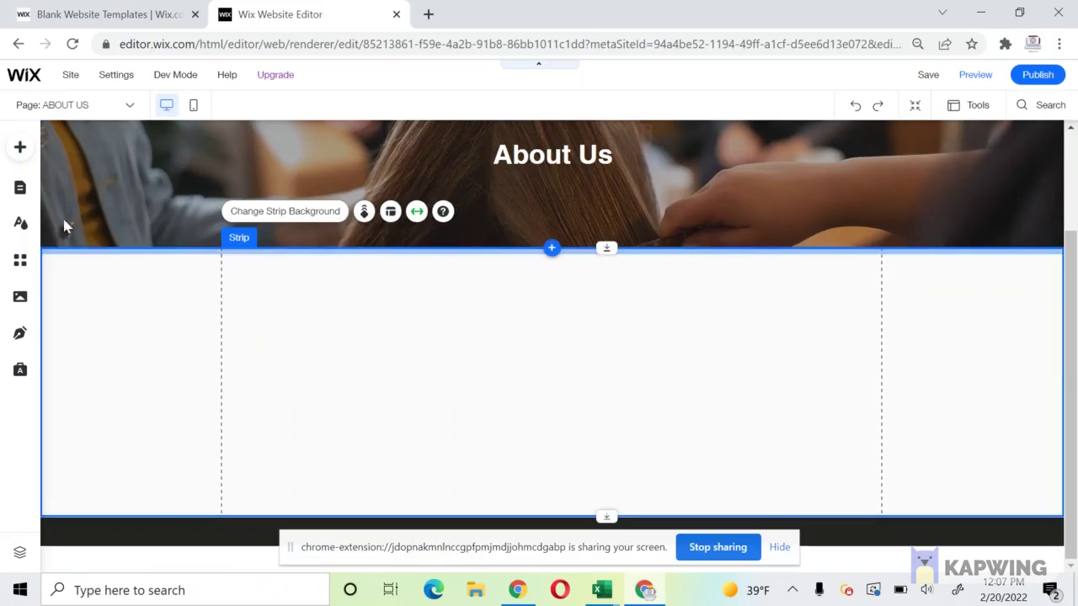
Step: Place a paragraph text box in the new white strip and widen it
click(20, 147)
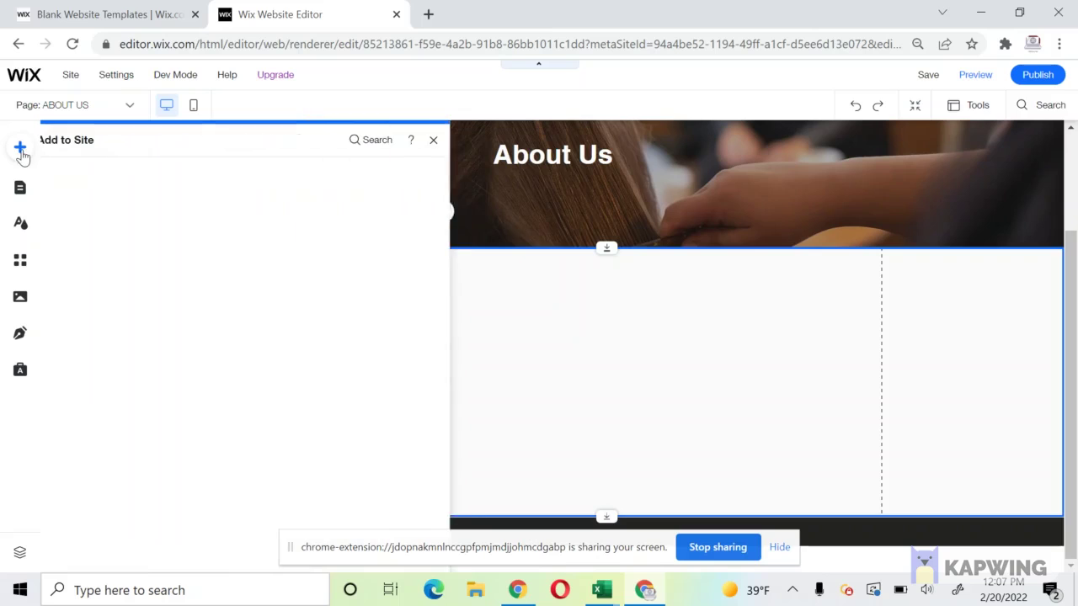
click(73, 193)
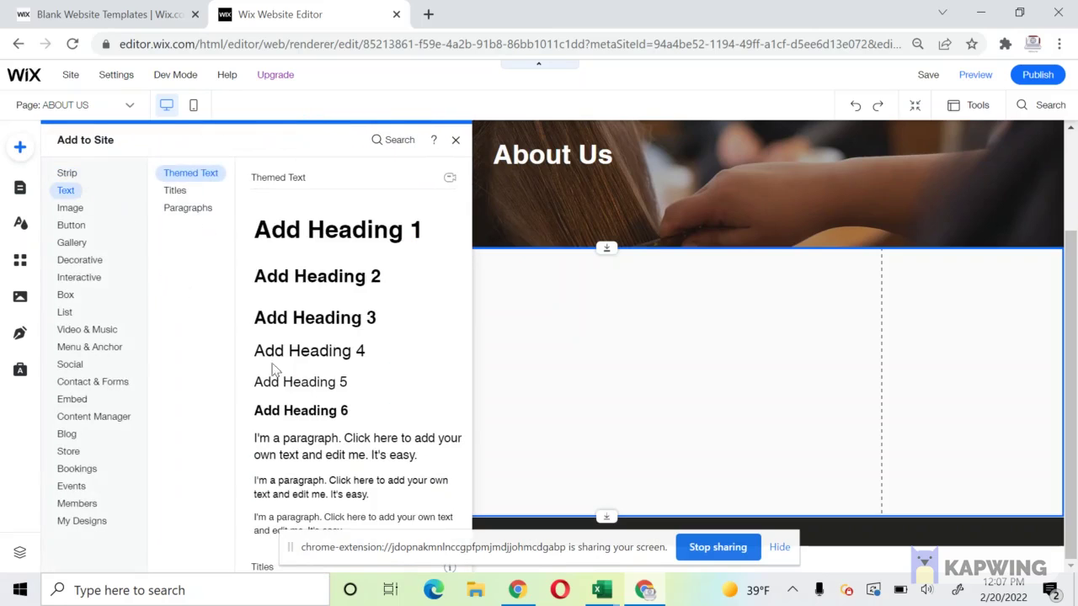
drag(315, 455, 460, 339)
drag(601, 341, 769, 341)
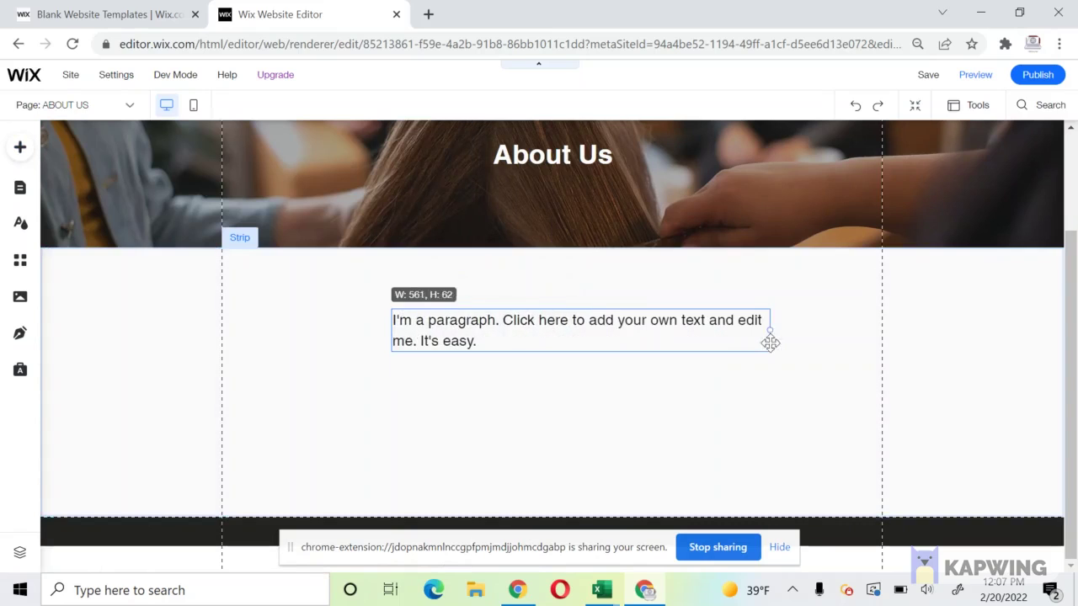
drag(645, 329, 609, 314)
drag(492, 314, 490, 309)
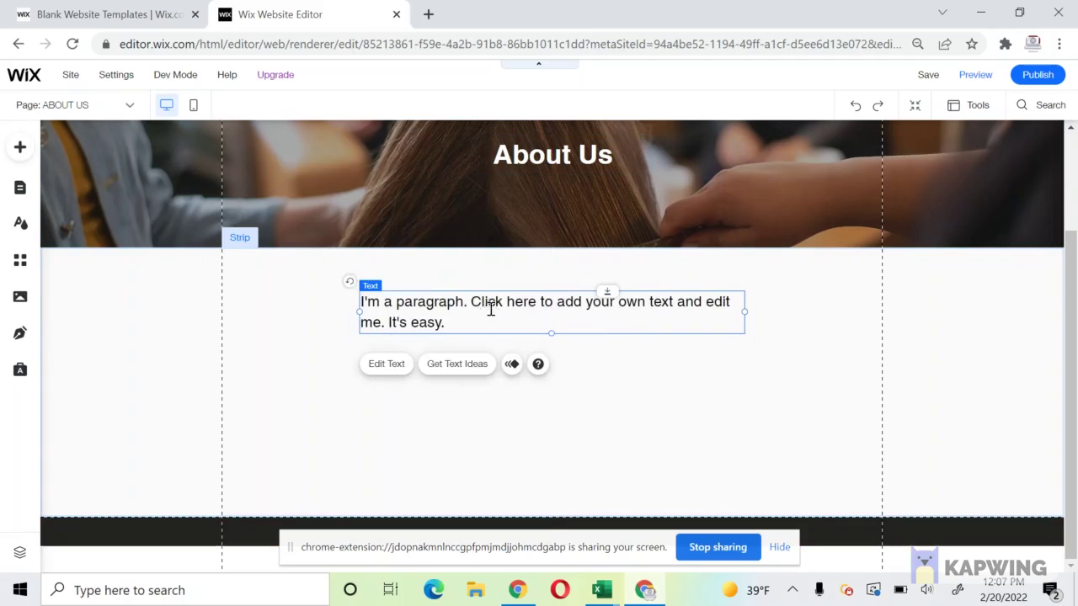
Step: Set the paragraph font size to 16 and centre its text
double_click(491, 309)
click(928, 328)
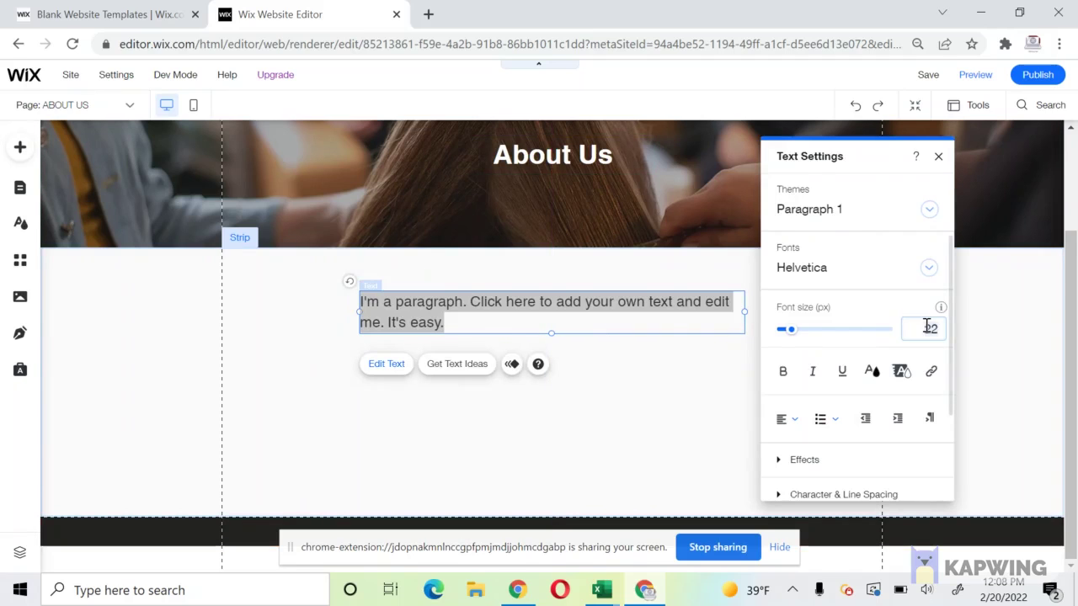
text(16)
key(Return)
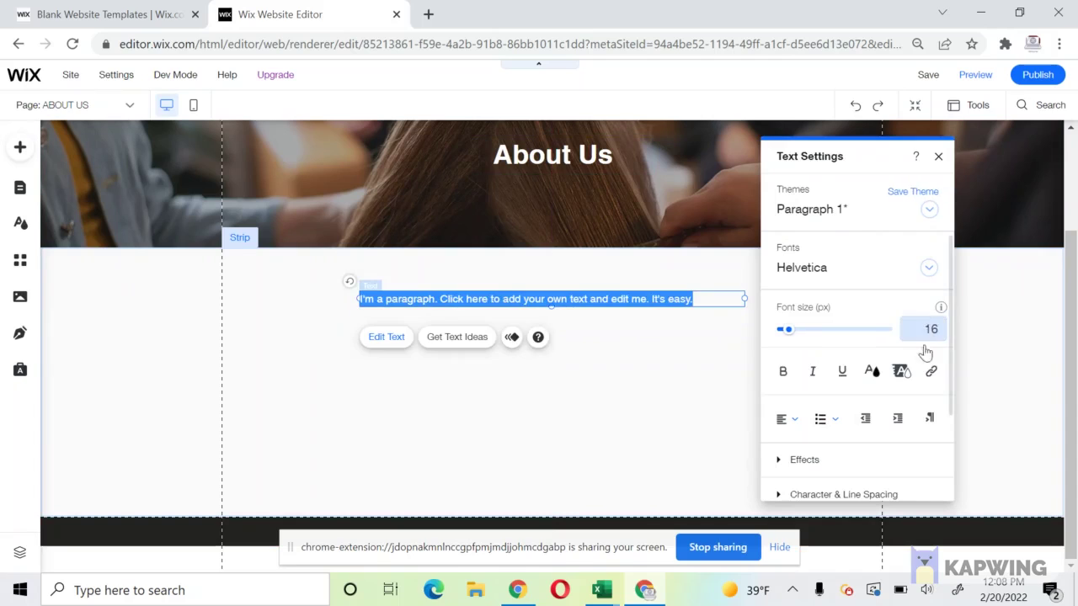
click(793, 418)
click(789, 438)
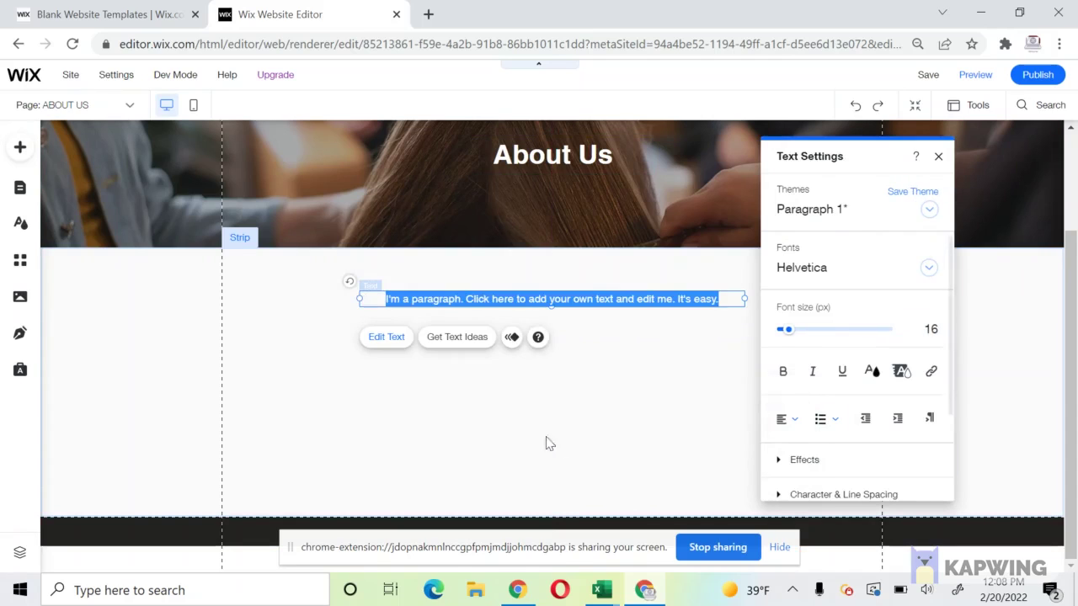
click(541, 436)
scroll(541, 435, up, 1)
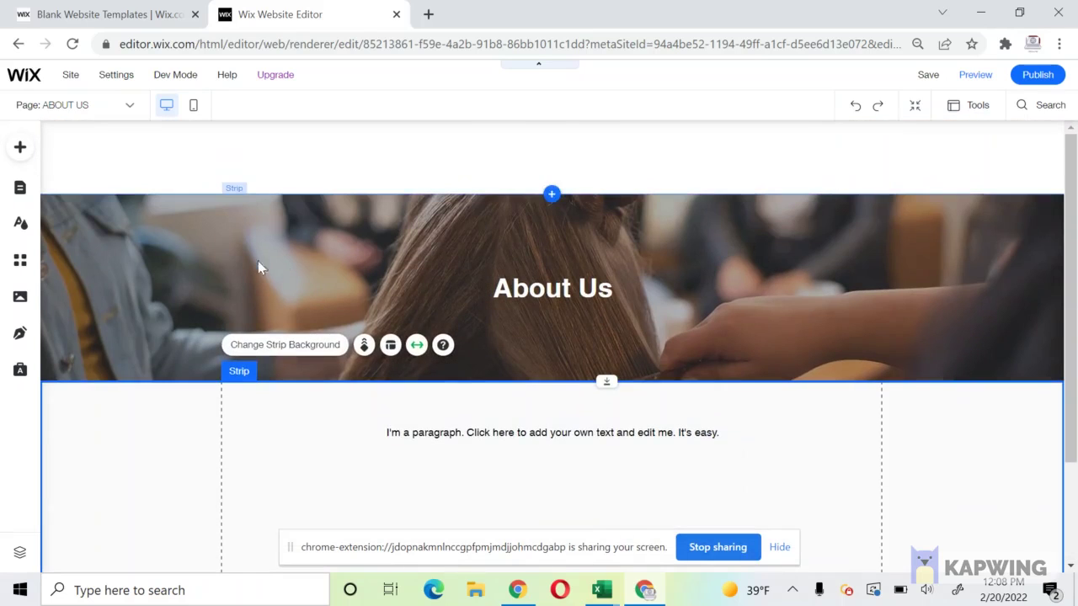
click(227, 229)
Step: Add a second column to the top header strip and set the column layout to 25-75
click(174, 152)
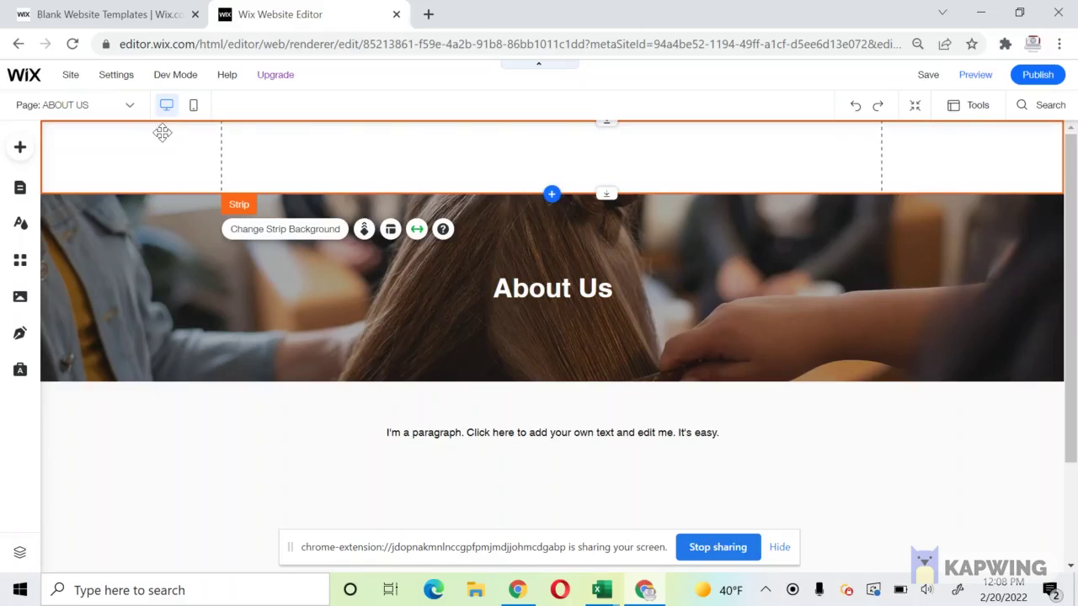
click(226, 74)
right_click(145, 165)
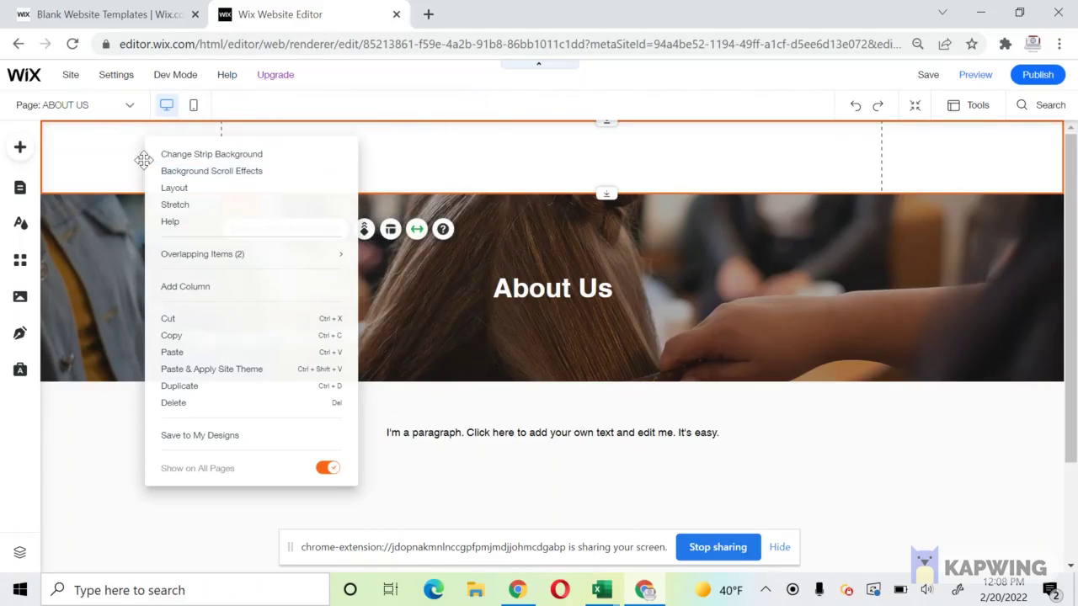
click(198, 291)
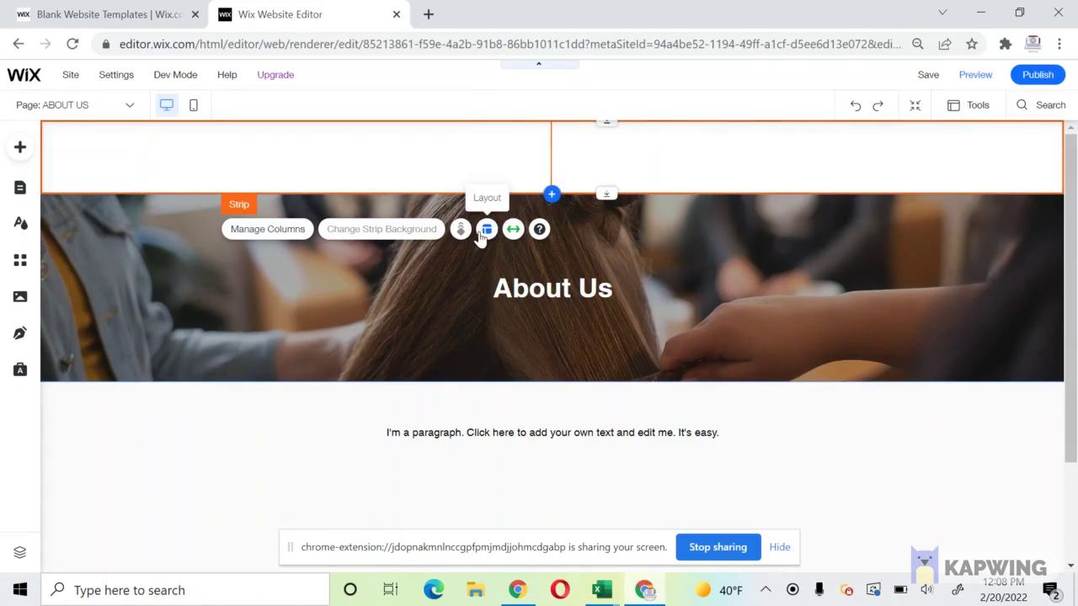
click(487, 229)
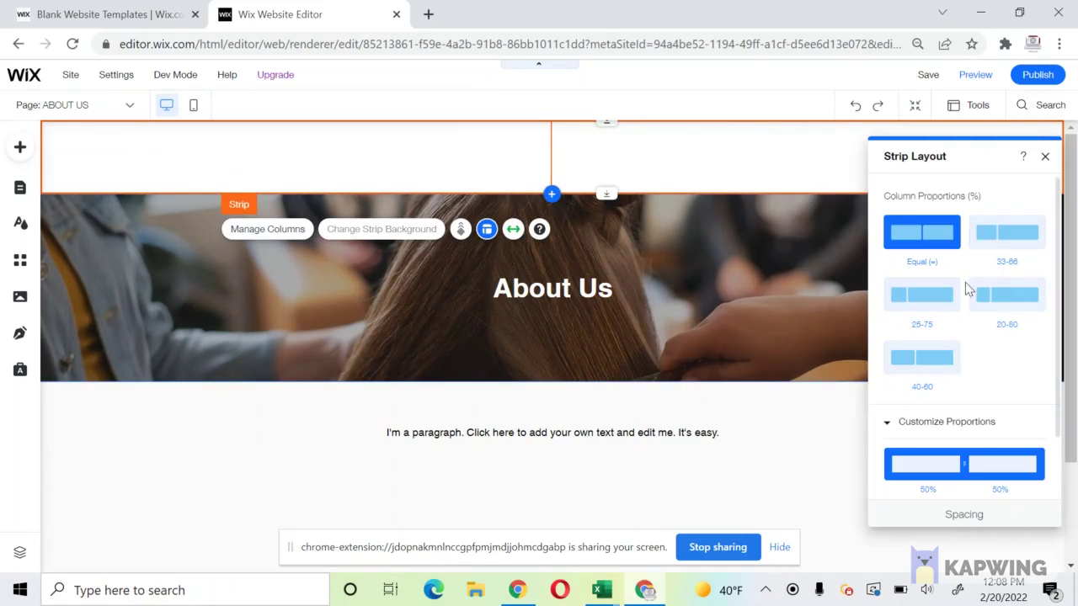
click(910, 303)
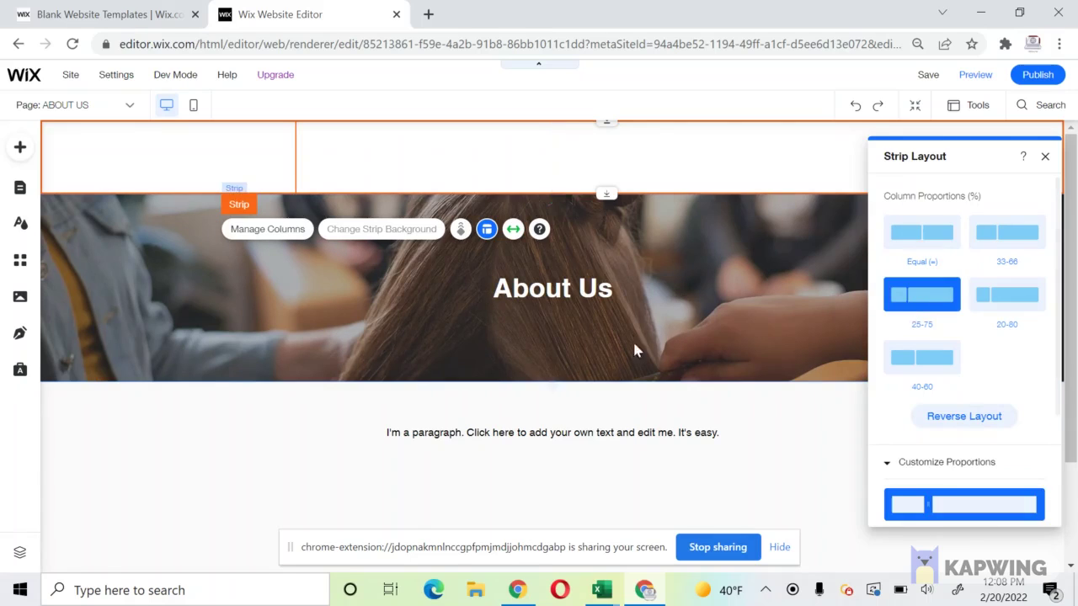
click(551, 192)
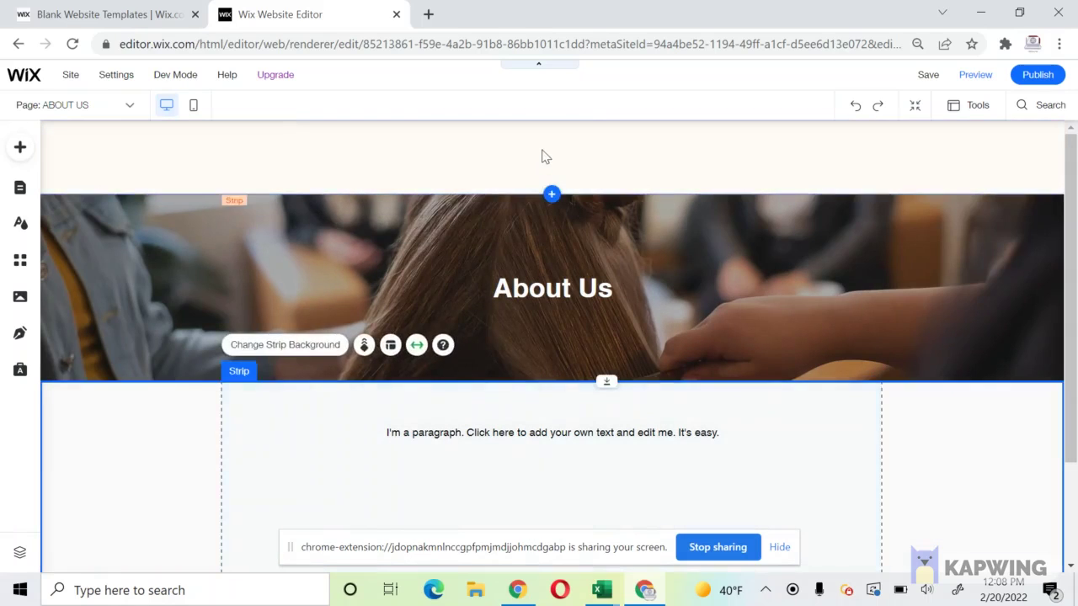
click(621, 164)
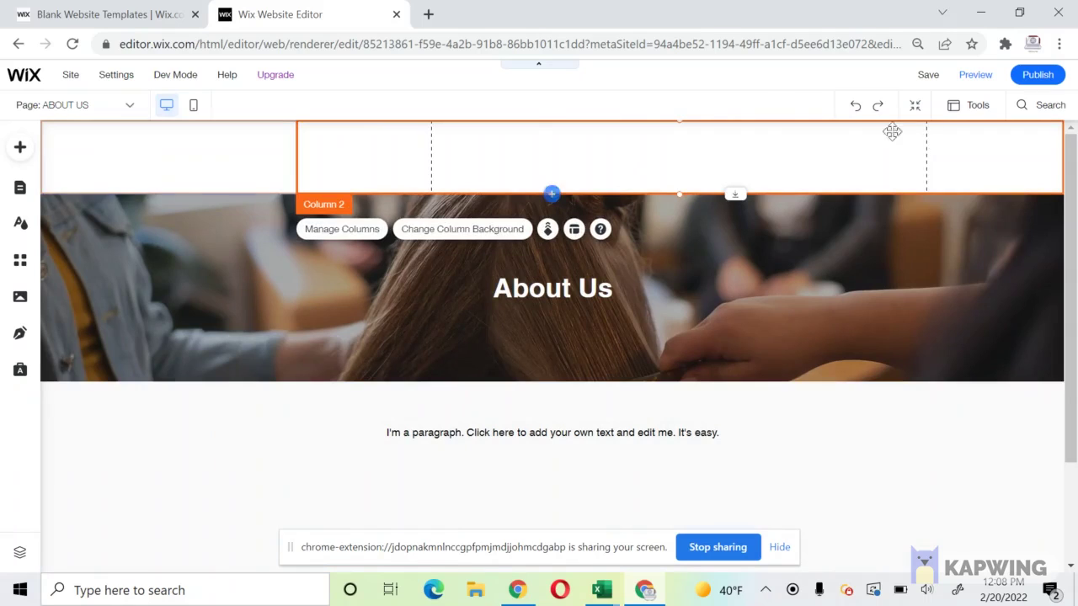
Step: Place a horizontal HOME menu in the header's right column and stretch it across that column
click(21, 147)
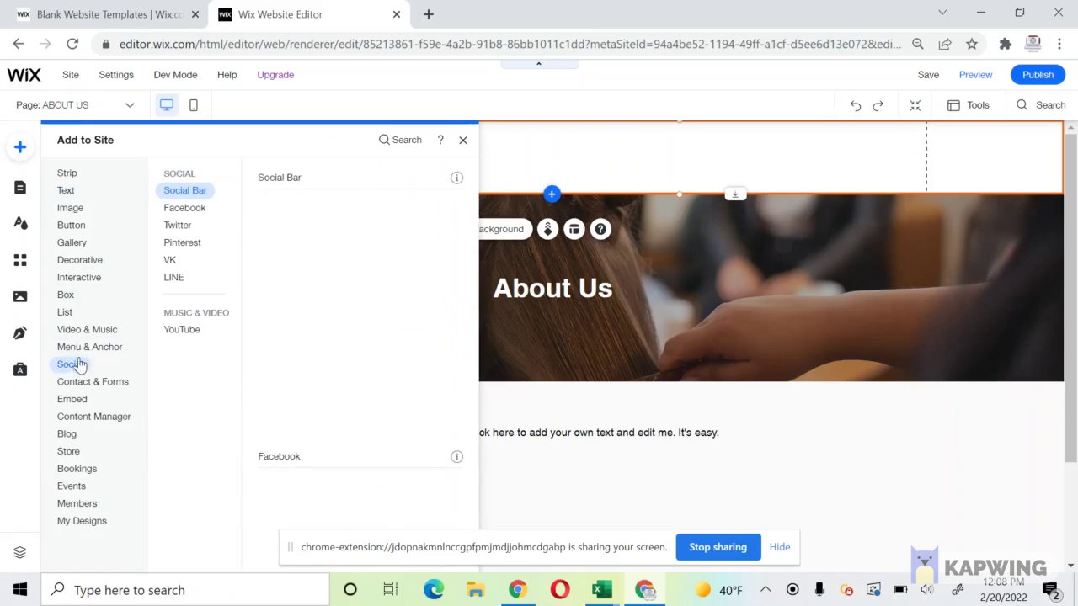
mouse_move(80, 356)
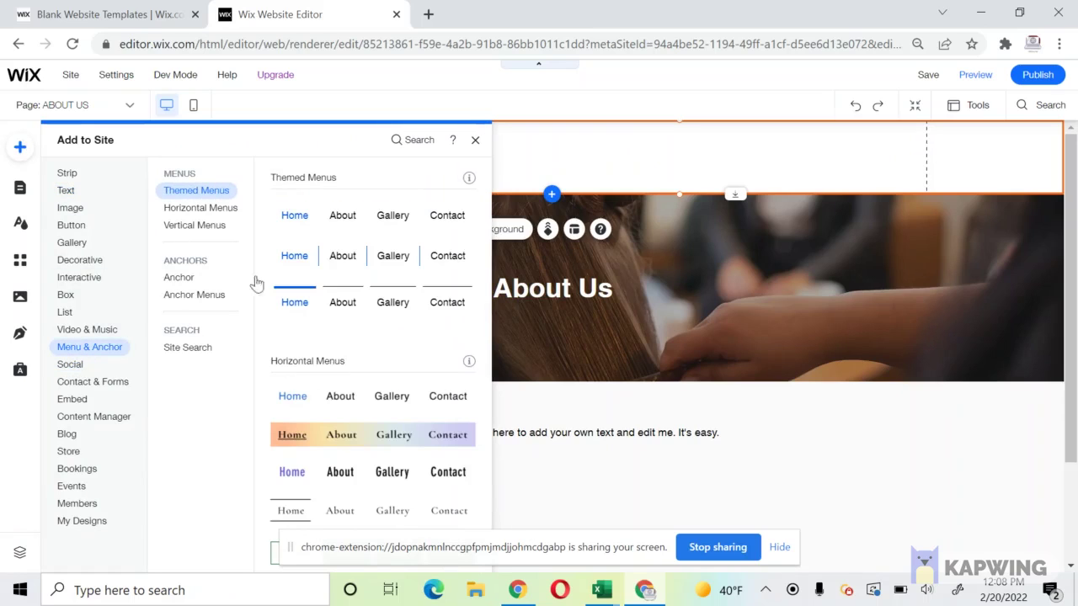
drag(298, 222, 570, 158)
drag(468, 152, 499, 155)
drag(662, 167, 625, 157)
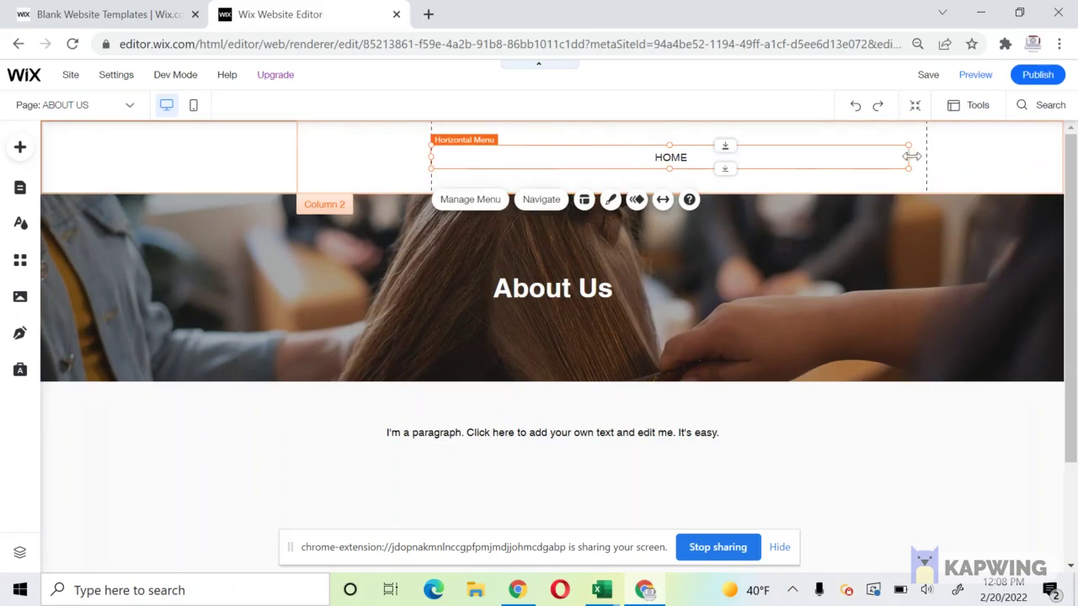
drag(913, 156, 926, 155)
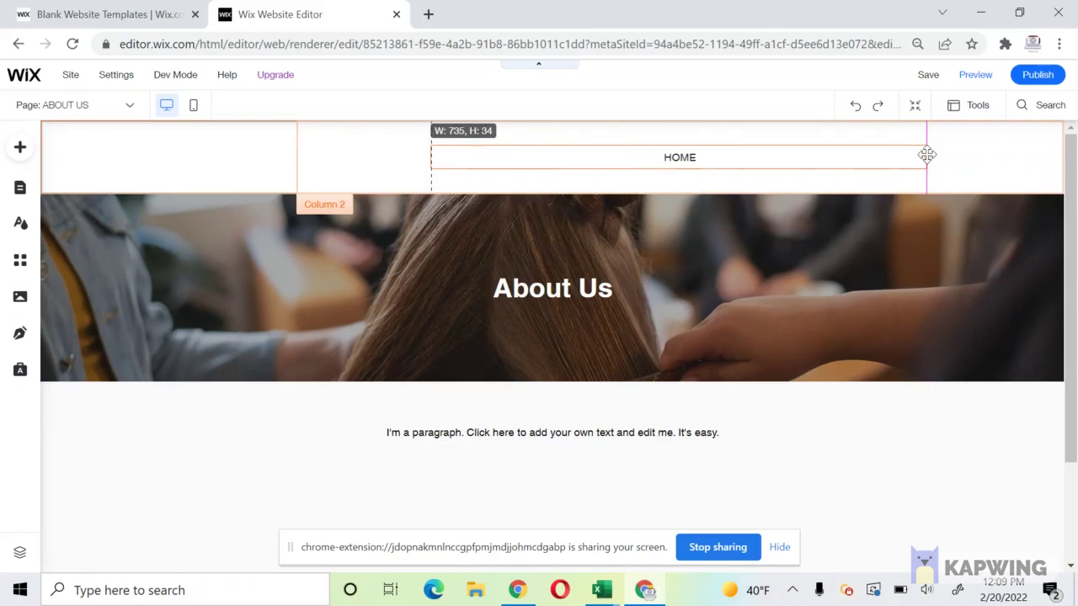
click(883, 411)
click(145, 238)
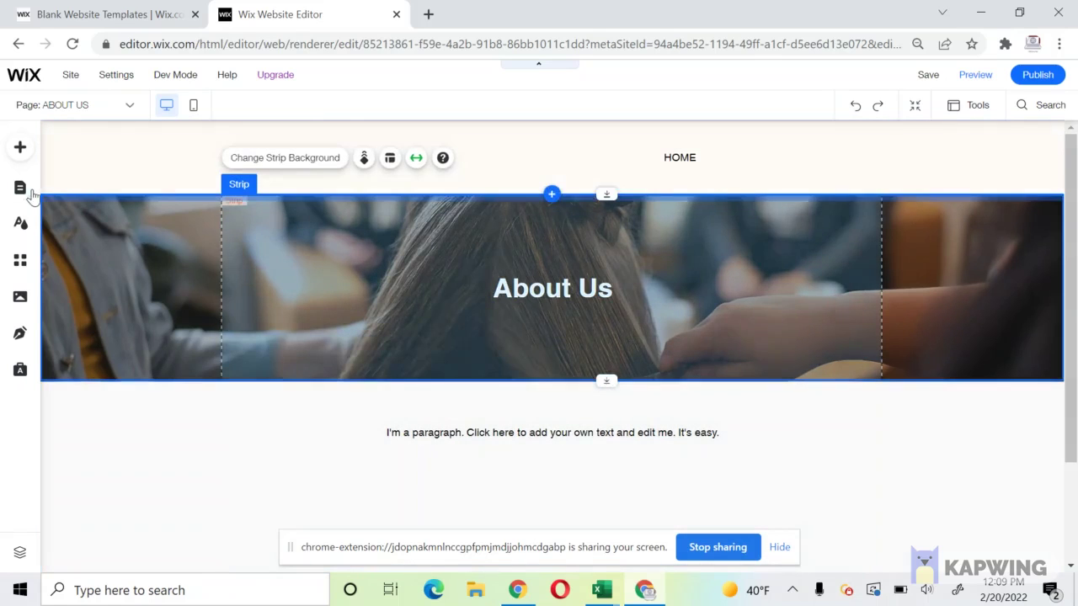
Step: Duplicate the ABOUT US page and confirm the copy's name as CONTACT US
click(20, 187)
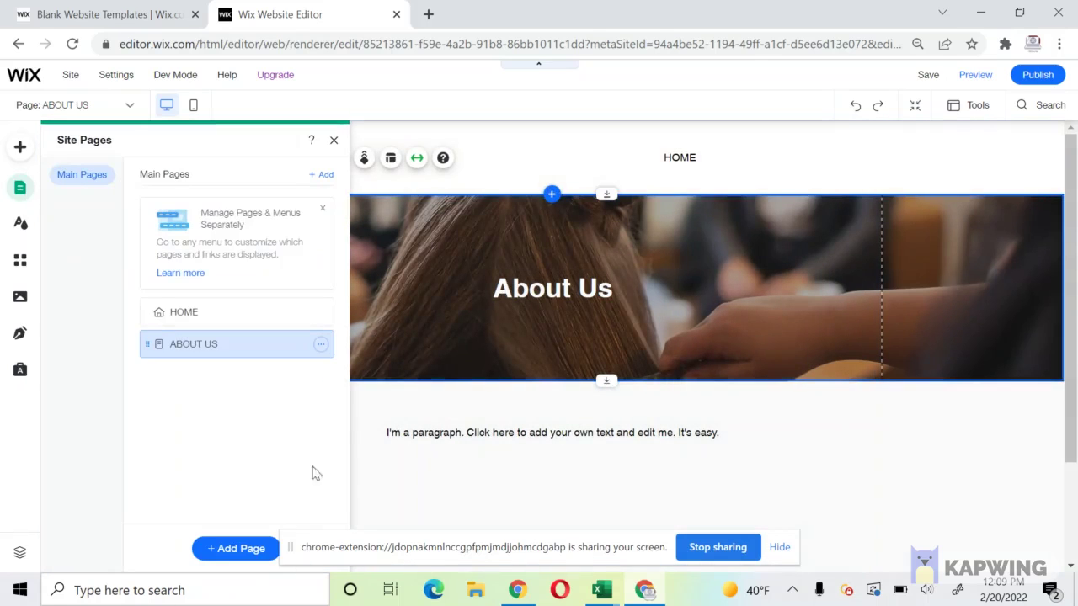
click(321, 346)
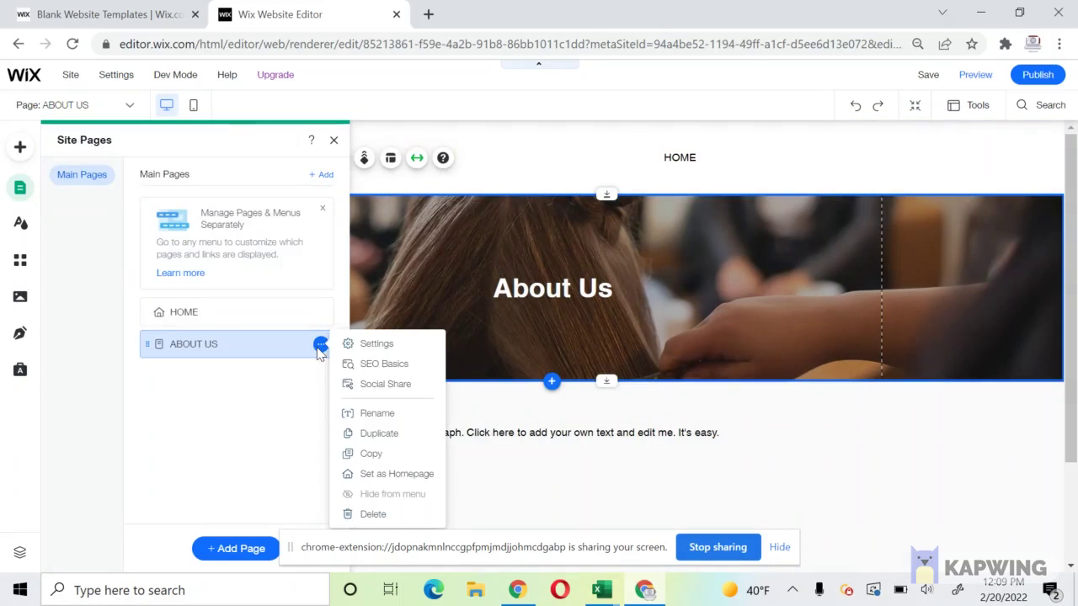
click(378, 433)
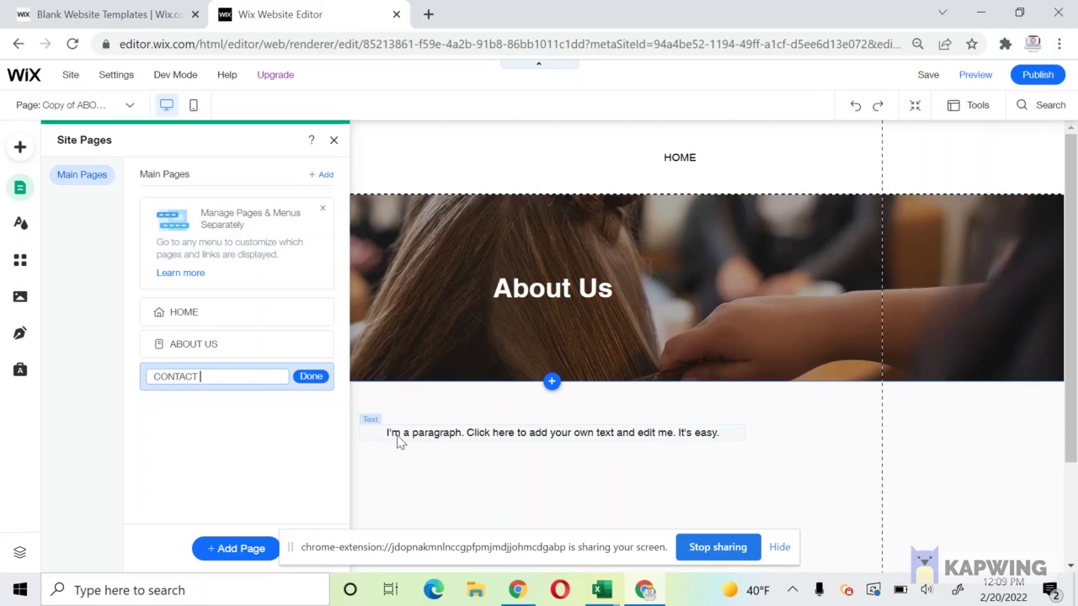
click(311, 377)
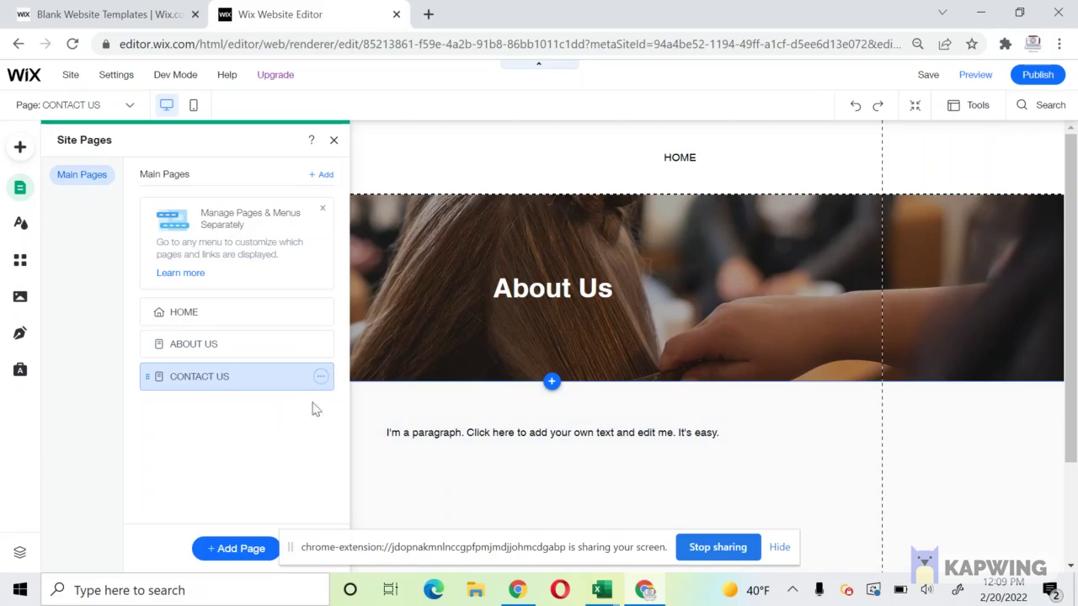
Step: Duplicate the CONTACT US page and name the copy SERVICES
click(321, 379)
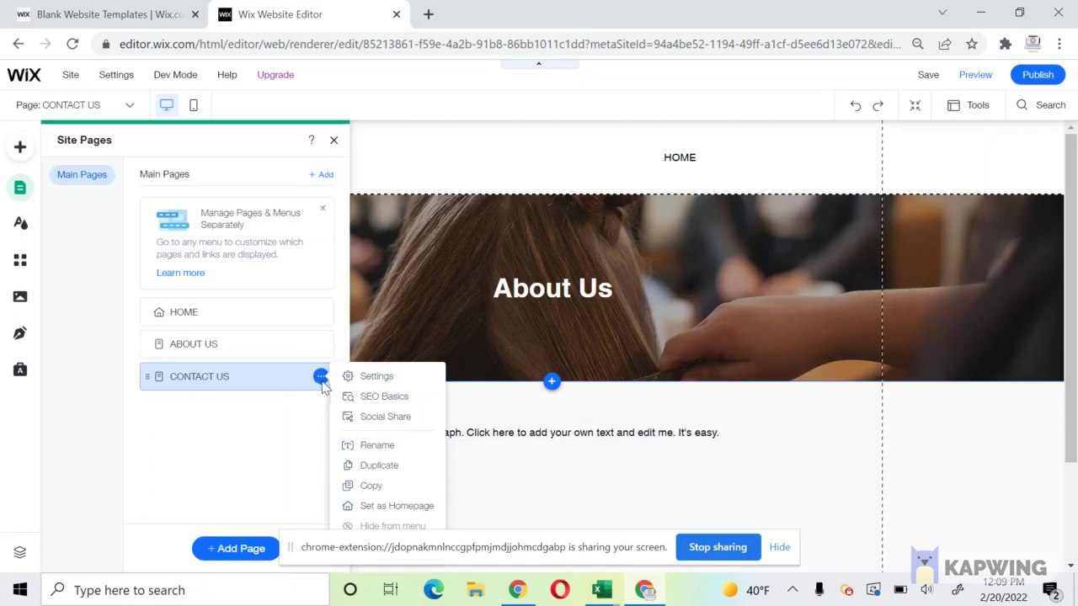
click(377, 468)
text(SER)
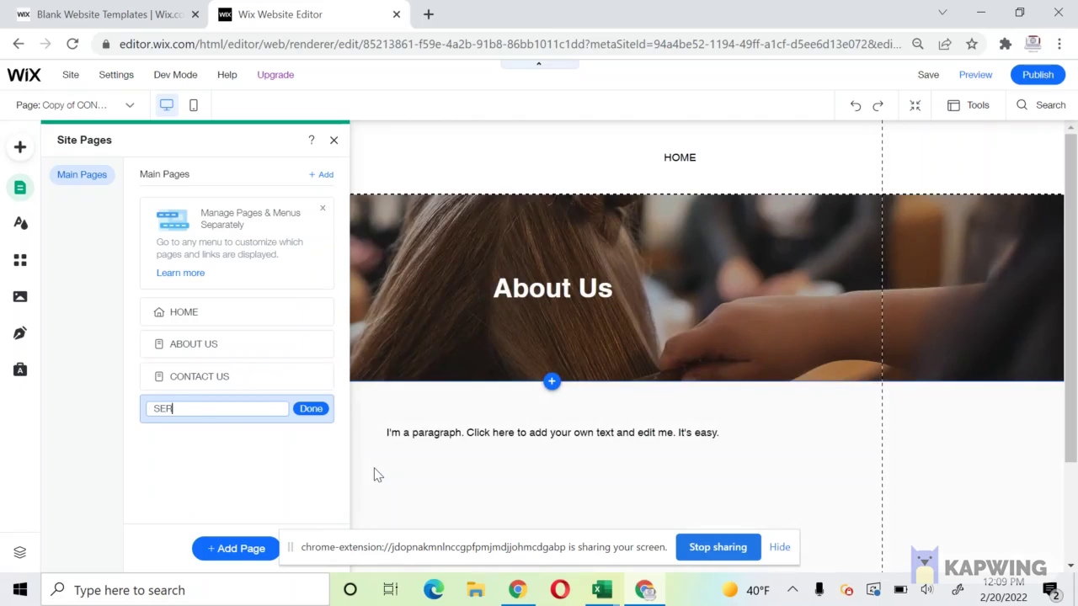
text(VICES)
click(311, 408)
Step: Duplicate the SERVICES page and start naming the copy GALLERY
click(320, 410)
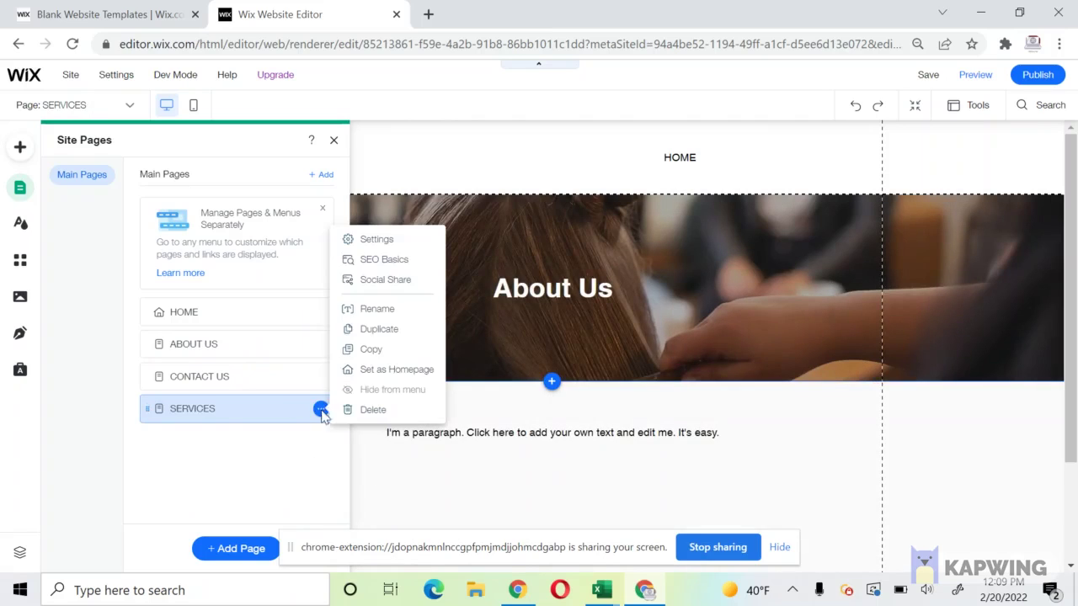
click(398, 330)
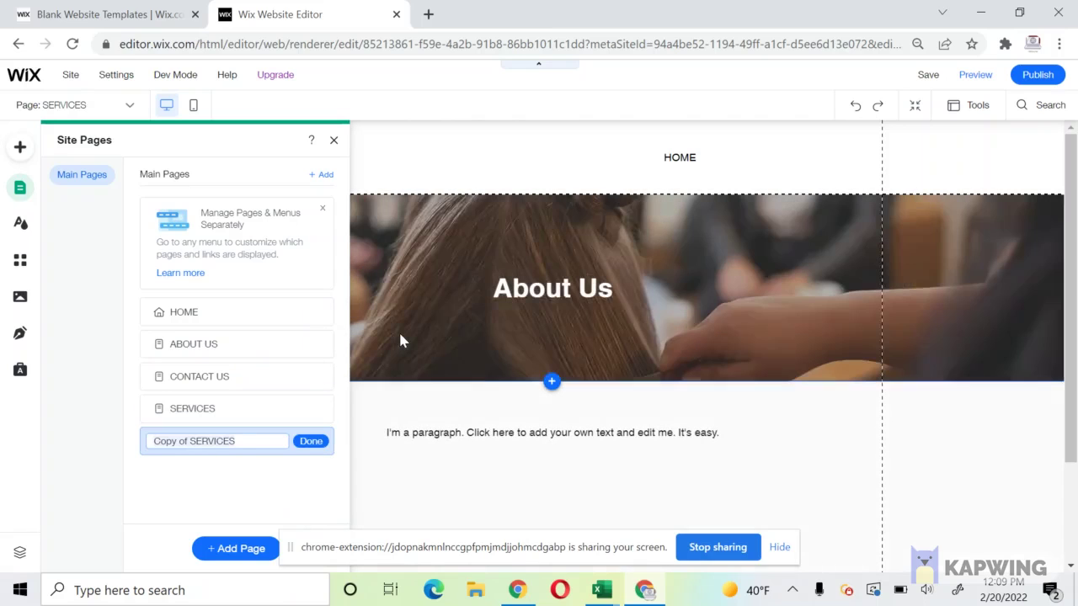
text(GALLERY)
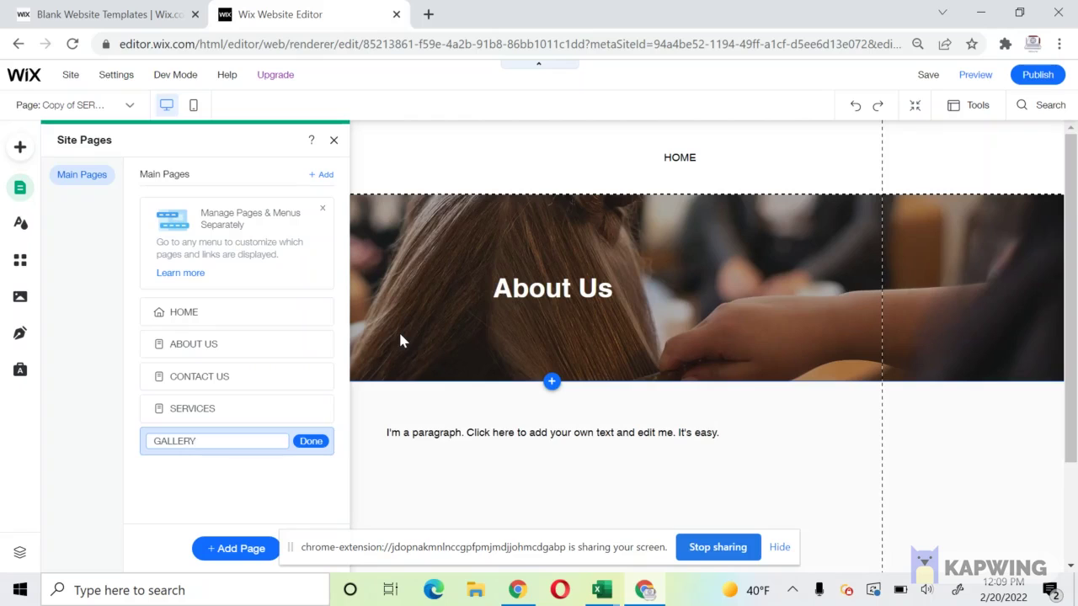
Step: Confirm the GALLERY page name and select the header's Horizontal Menu on that page
click(320, 449)
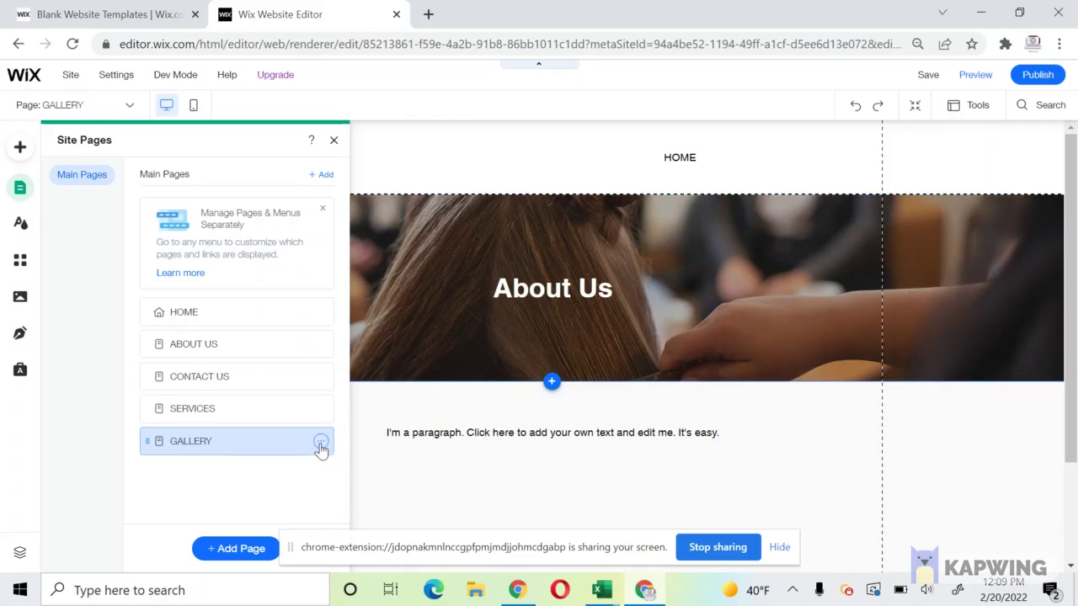
click(780, 493)
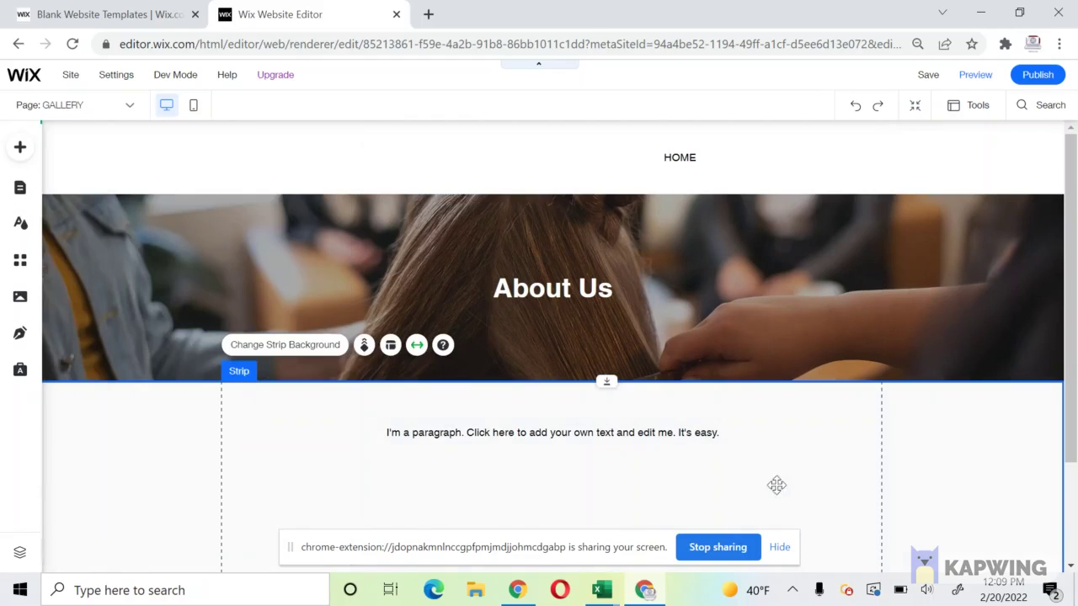
click(561, 165)
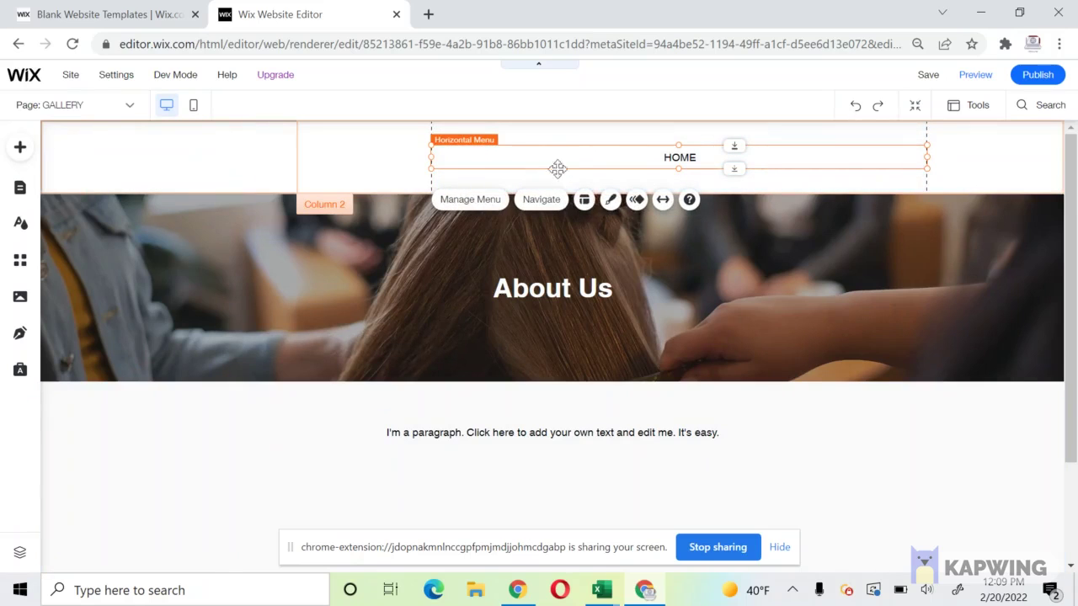
click(803, 467)
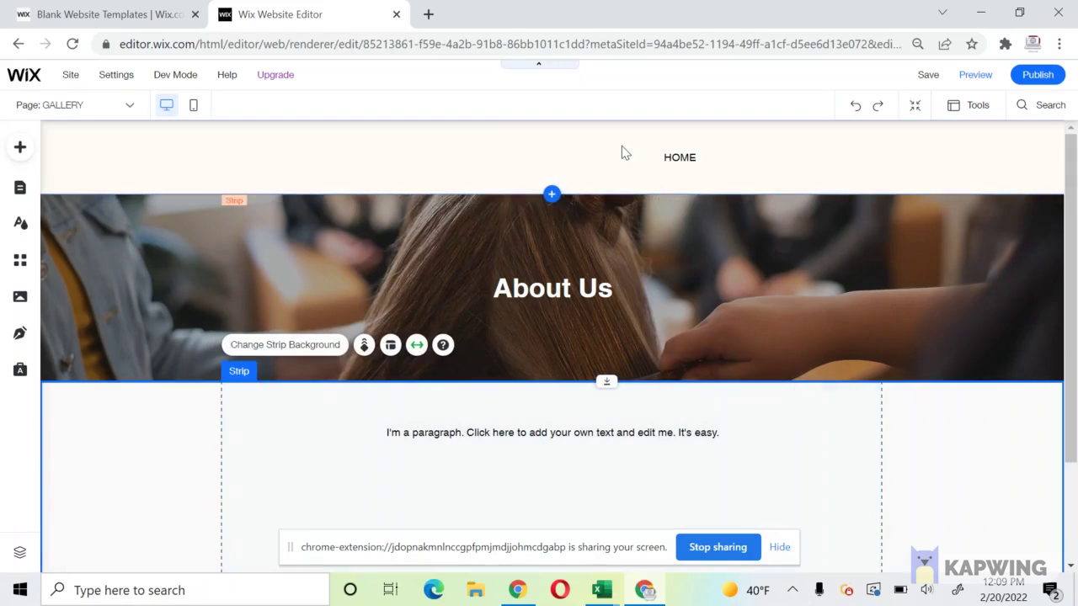
click(619, 153)
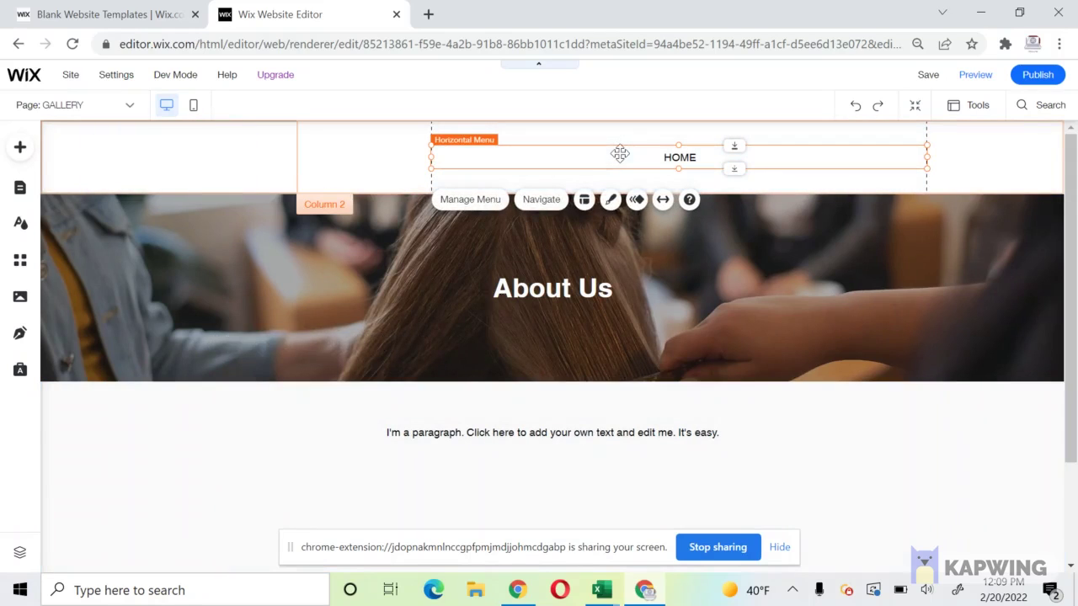
Step: Add every site page to the header menu through Manage Menu's Site Pages option
click(480, 203)
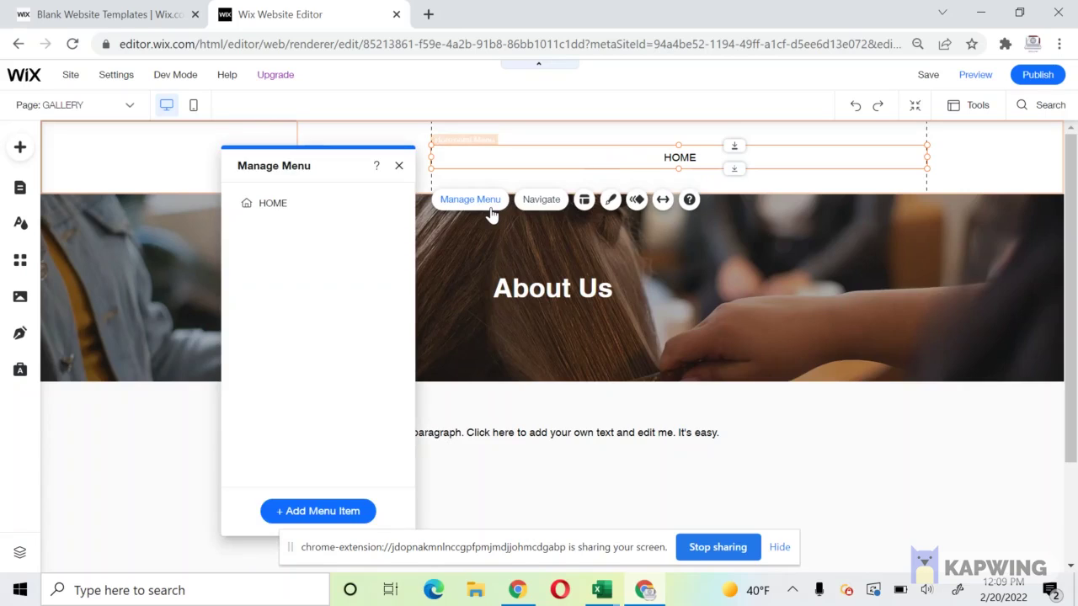
click(358, 512)
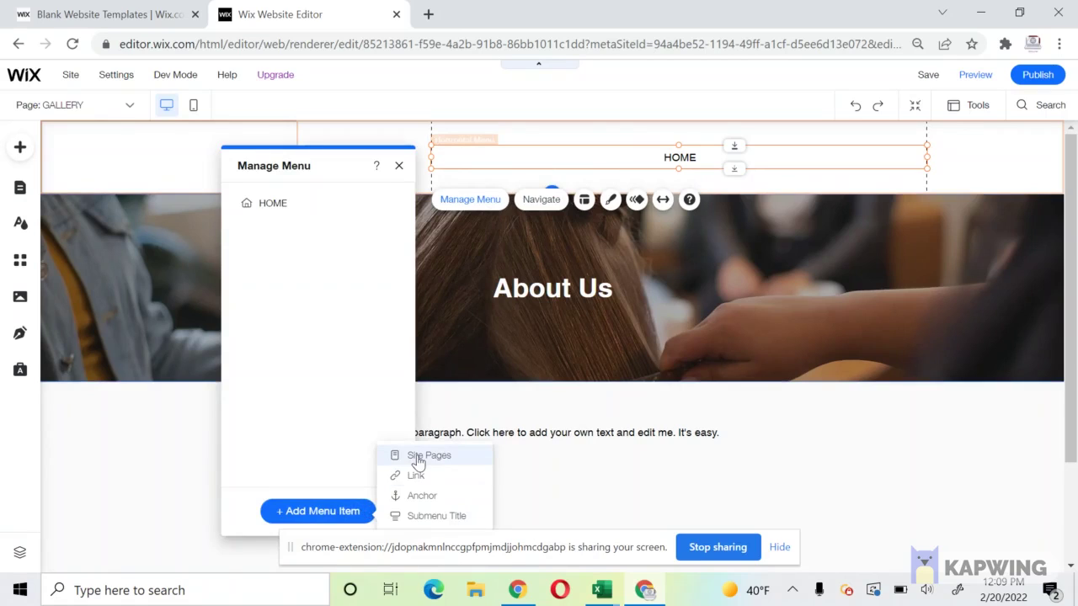
click(418, 459)
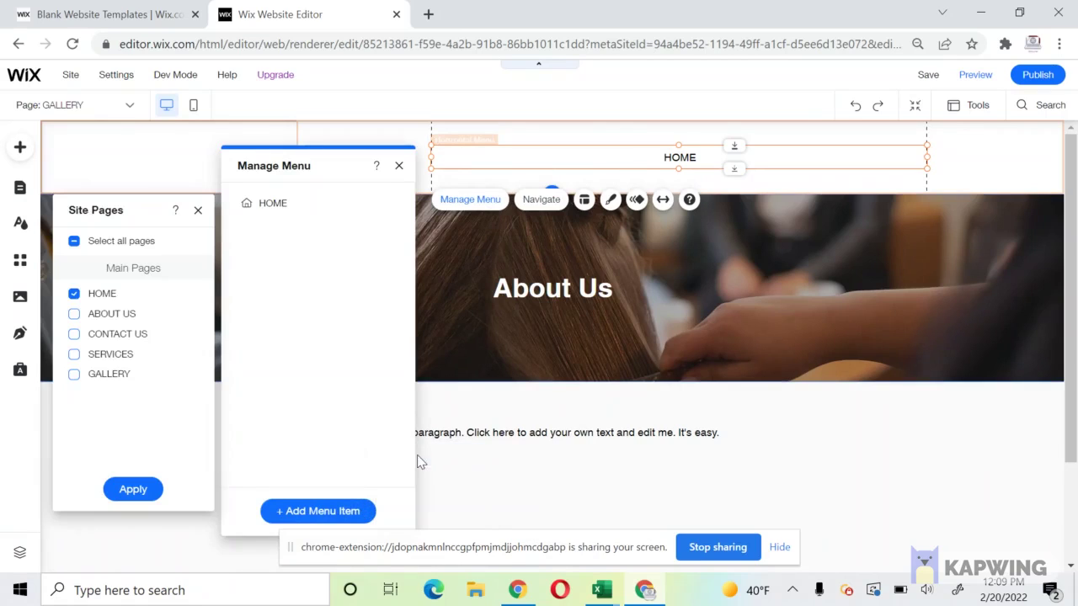
click(75, 243)
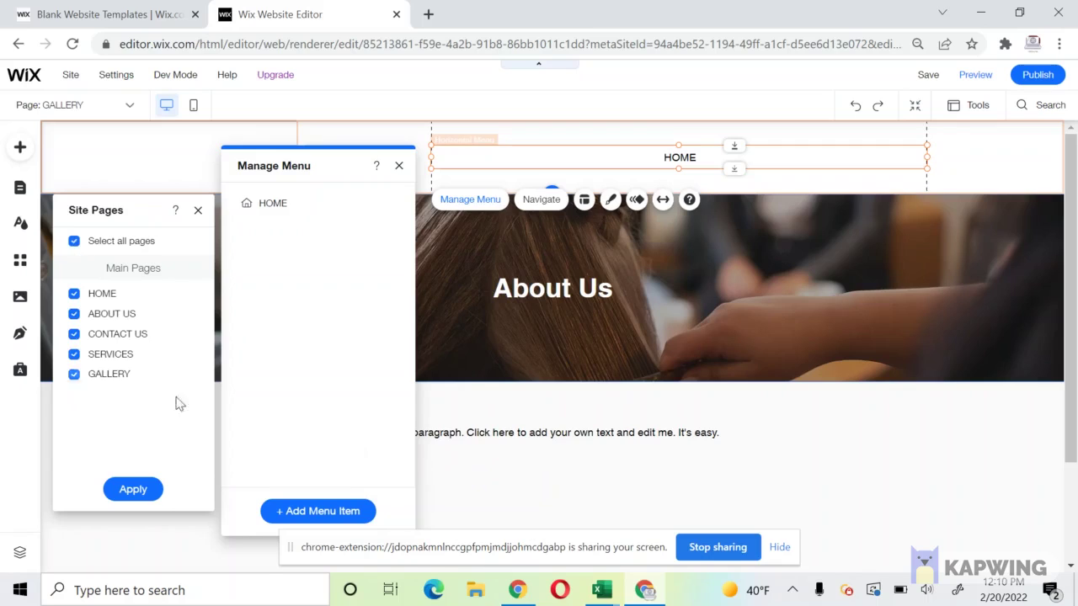
click(150, 488)
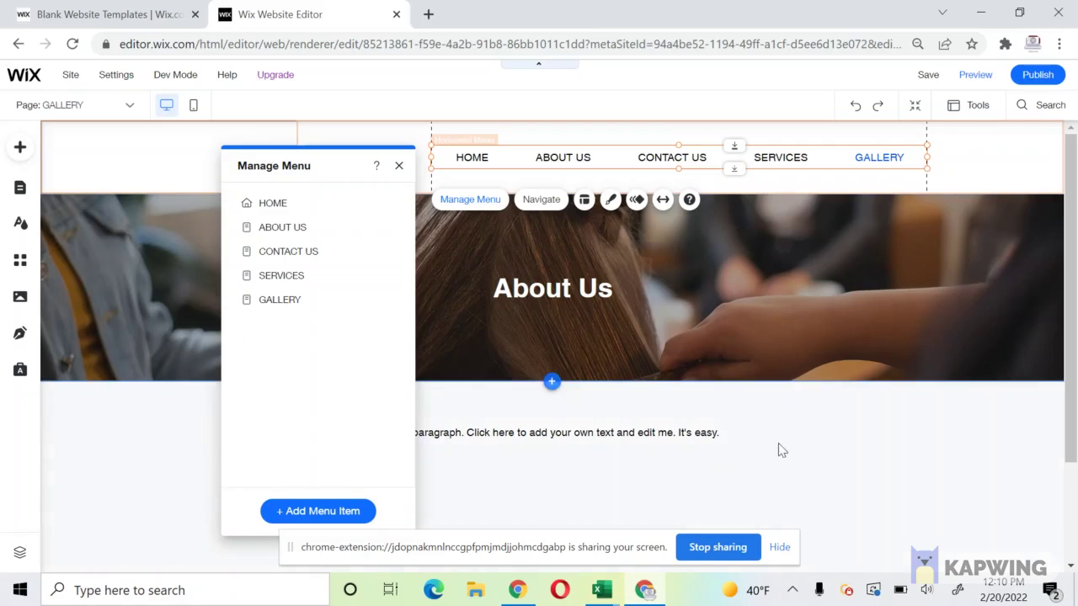
click(871, 412)
scroll(821, 433, down, 2)
scroll(807, 421, up, 2)
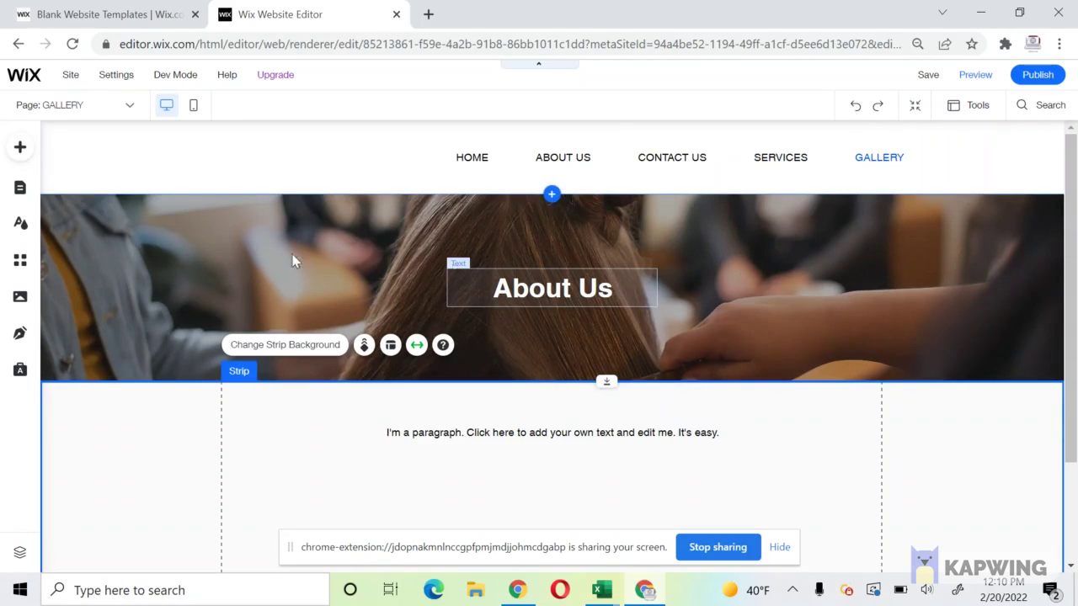
Step: Change the GALLERY page's banner heading from About Us to 'Gallery'
double_click(540, 289)
text(G)
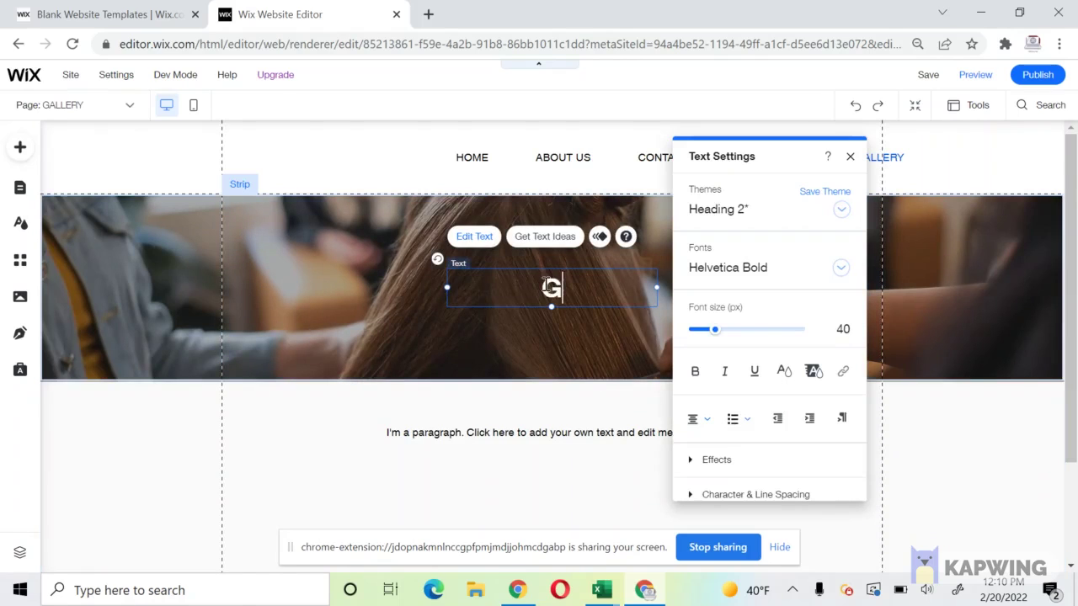
text(ALL)
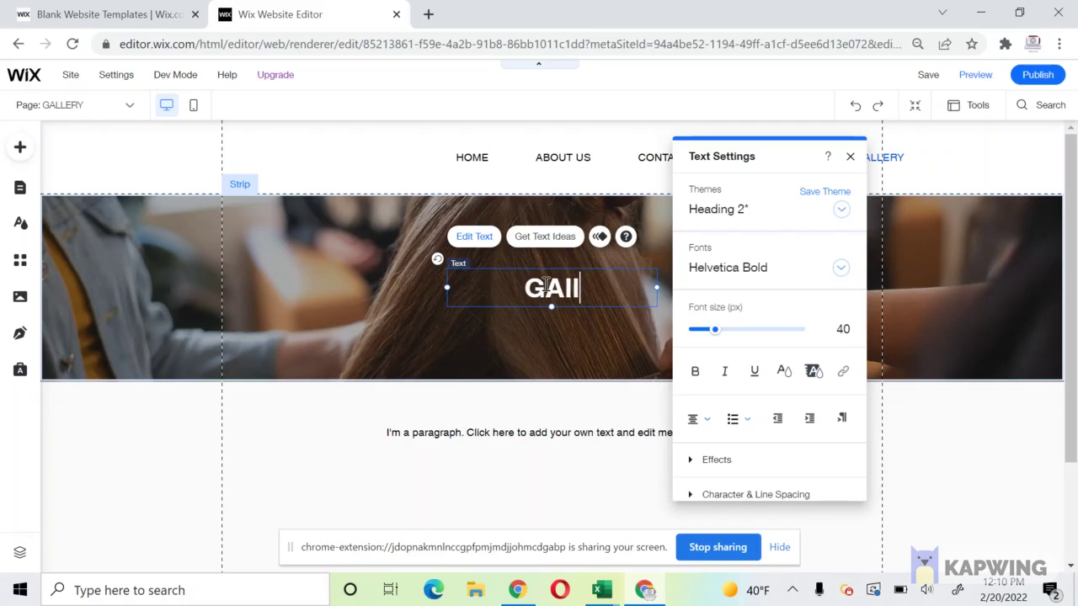
key(BackSpace)
key(BackSpace)
key(BackSpace)
text(allery)
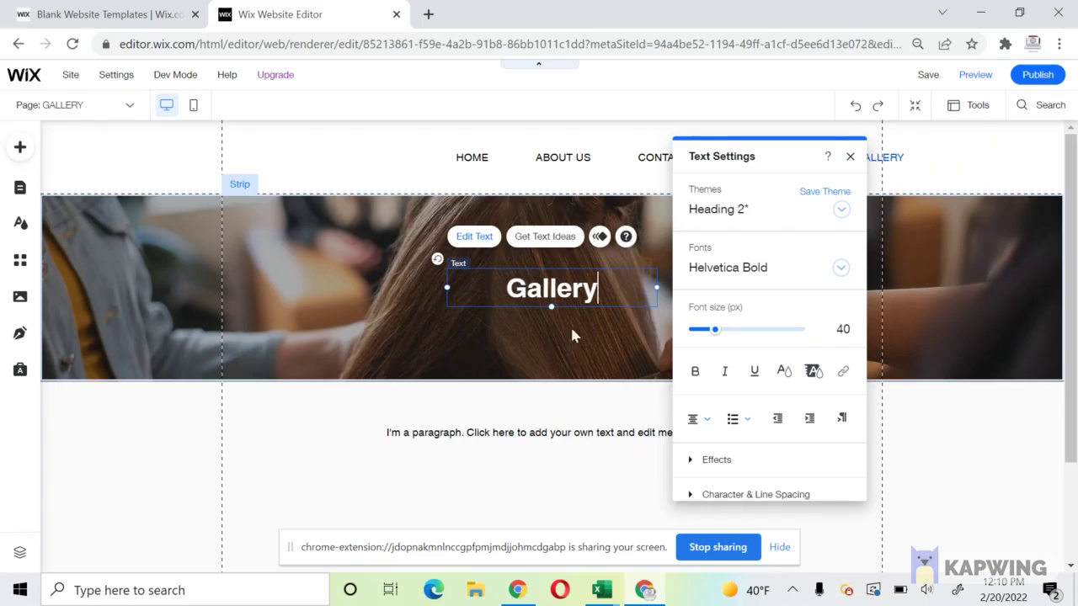
click(275, 269)
Step: Retitle the SERVICES page's banner heading to 'Services'
click(21, 191)
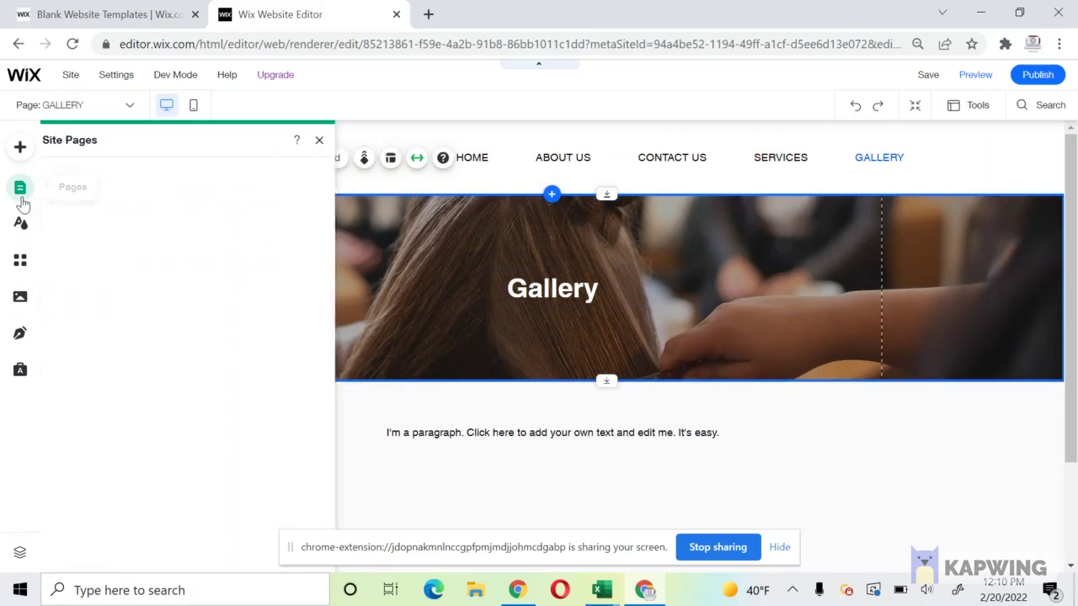
click(207, 410)
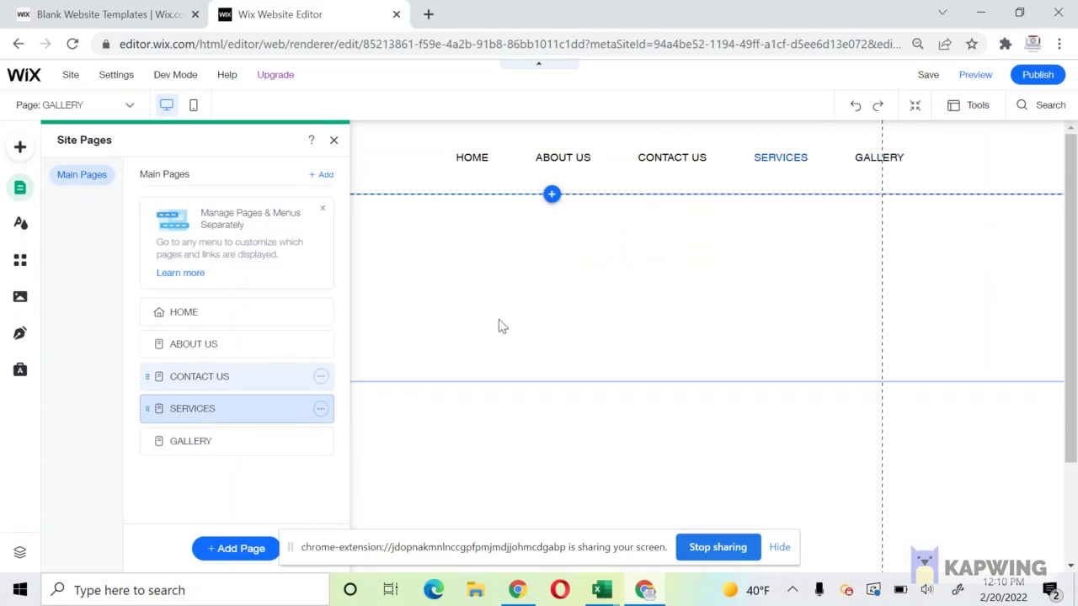
double_click(565, 287)
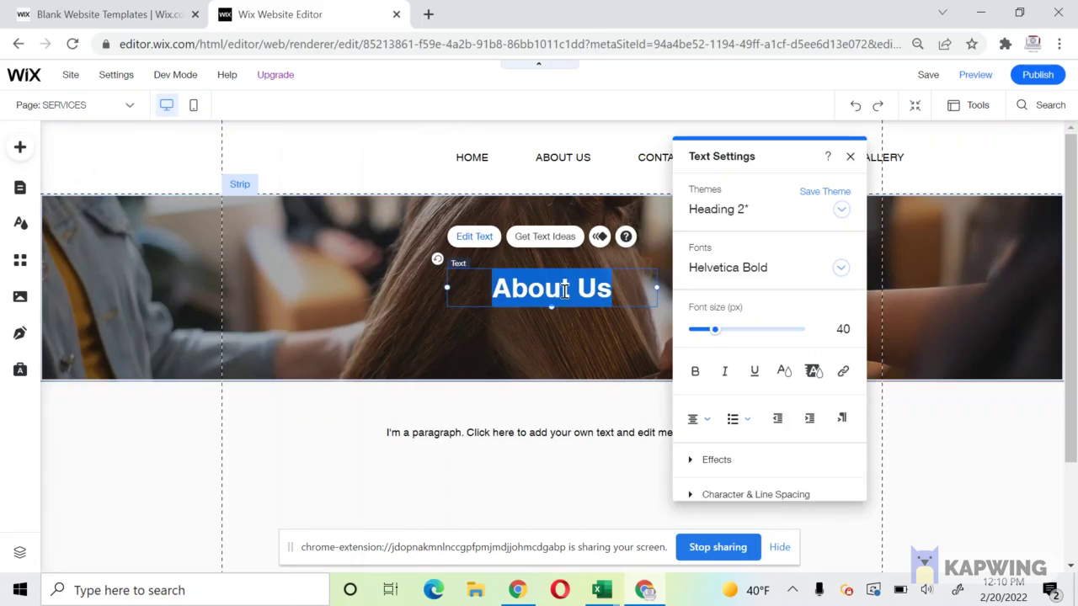
text(Services)
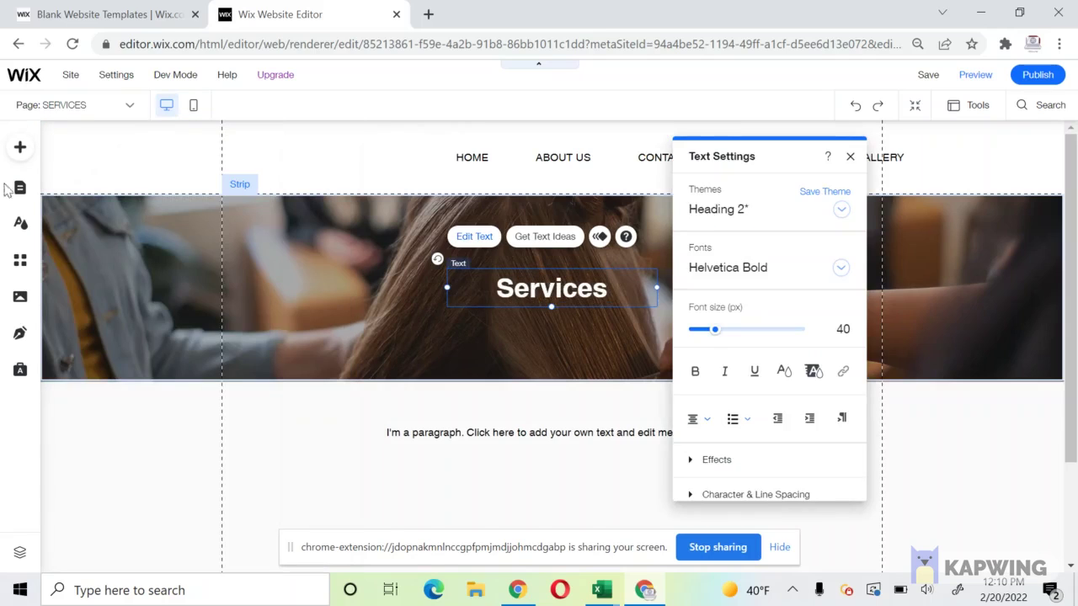
Step: Retitle the CONTACT US page's banner heading to 'Contact Us', then go to ABOUT US
click(18, 189)
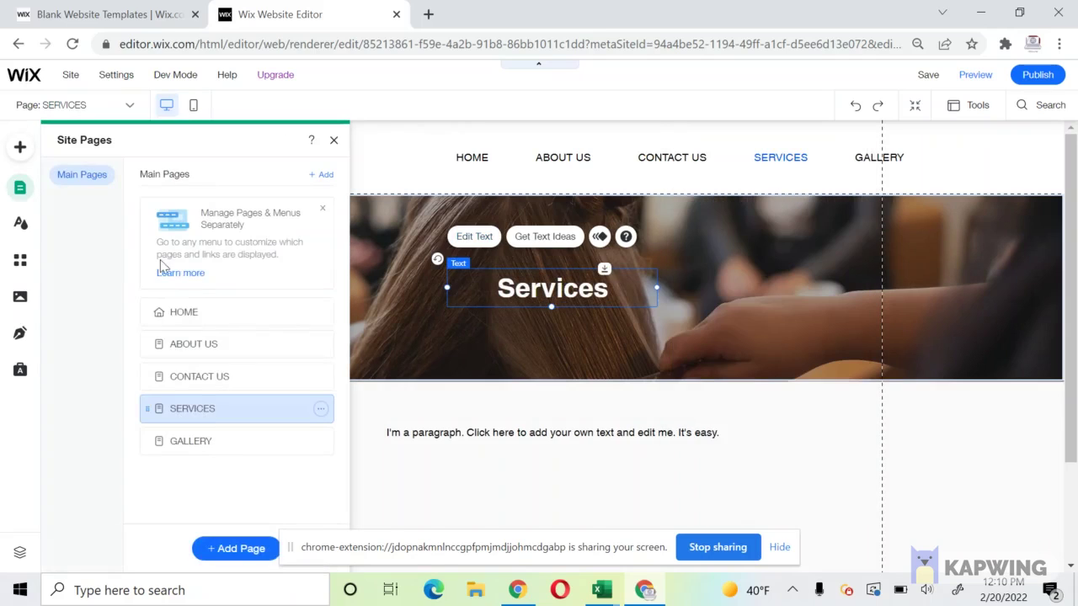
click(195, 383)
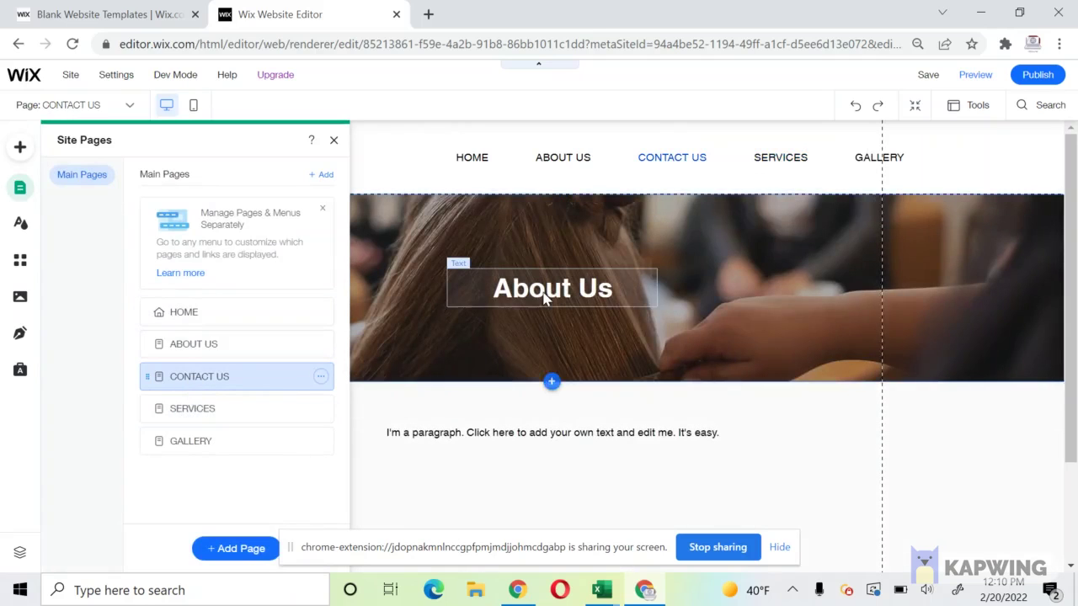
double_click(546, 295)
text(C)
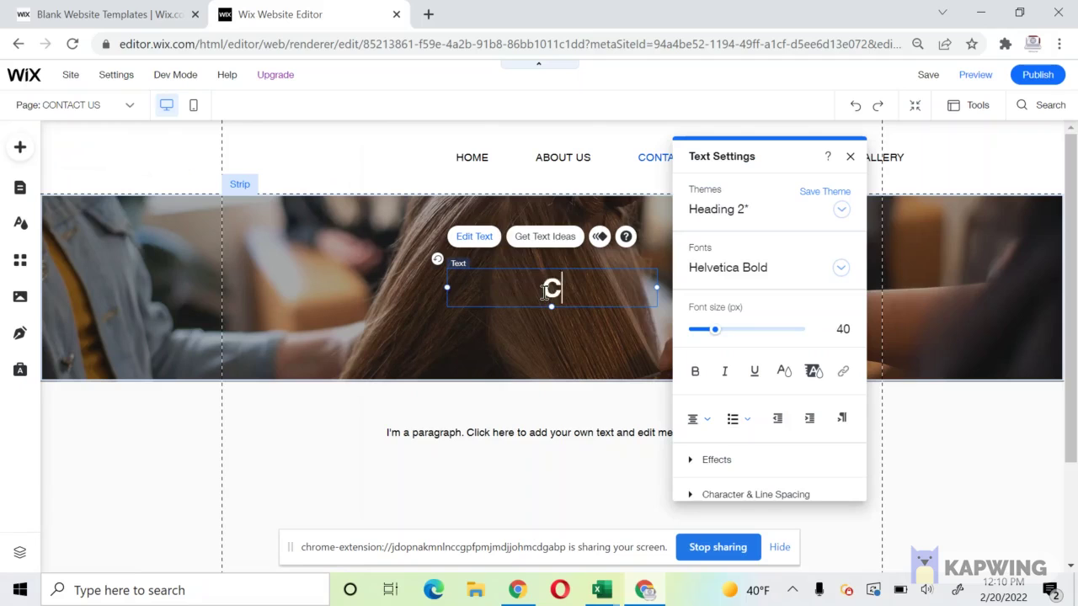
text(ontact Us)
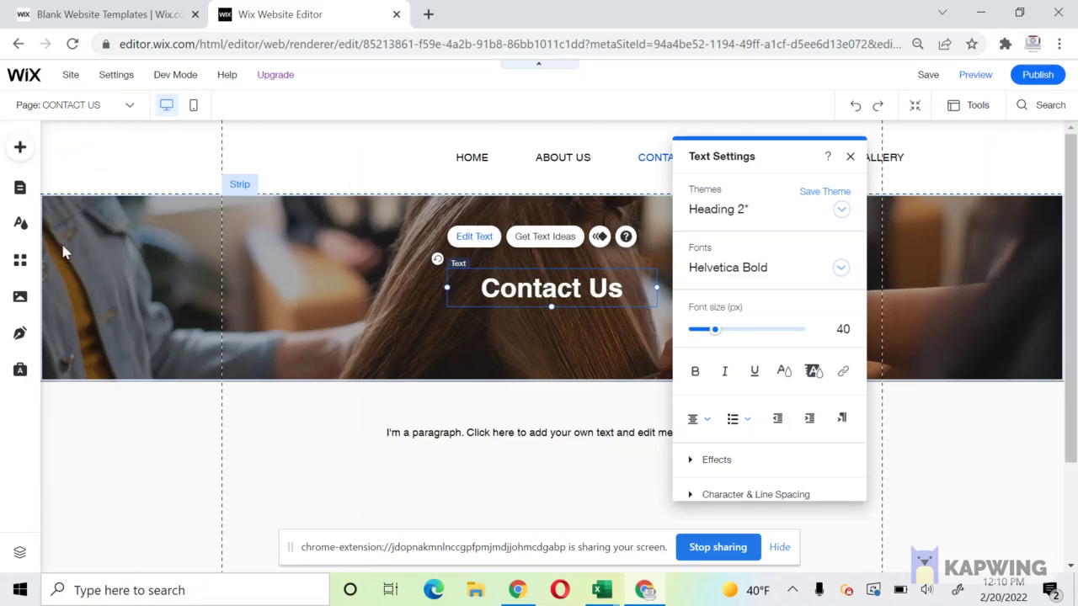
click(115, 236)
click(20, 187)
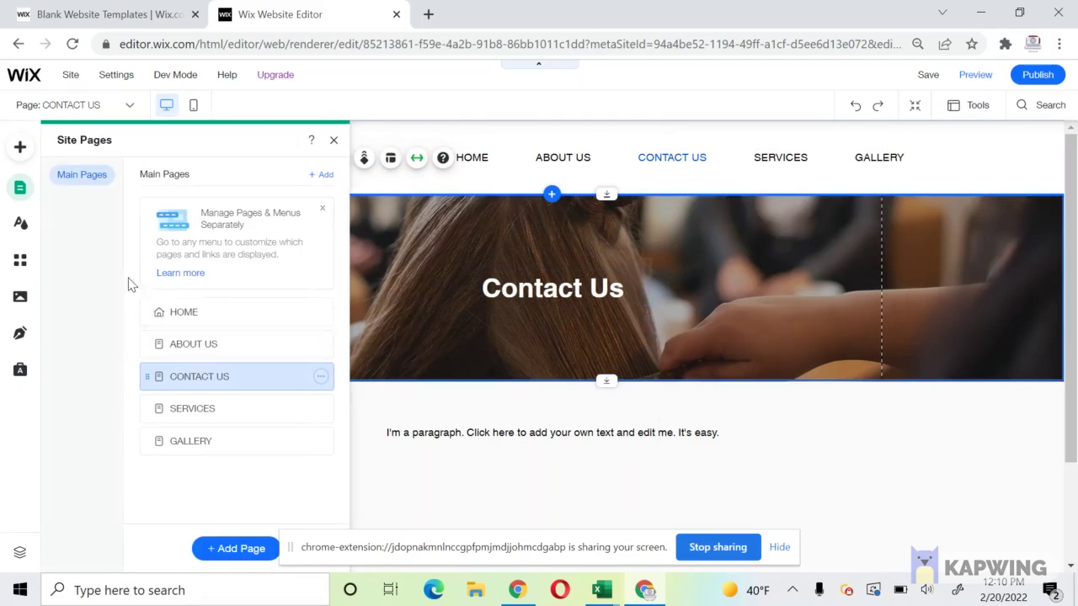
click(202, 346)
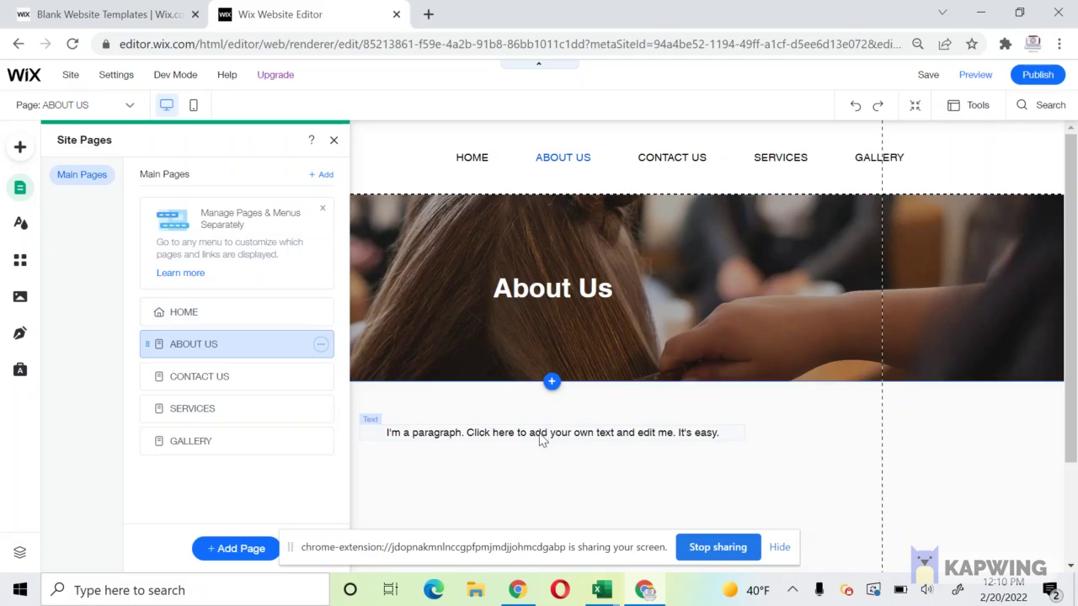
Step: Select the one-line placeholder paragraph below the About Us banner
click(540, 436)
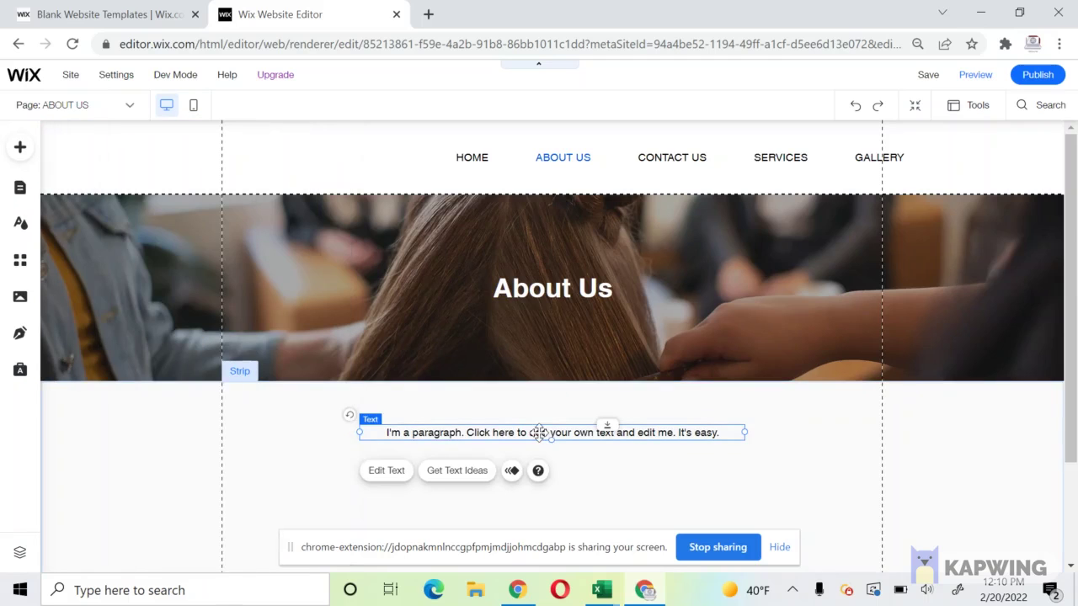
scroll(543, 440, down, 2)
scroll(539, 432, up, 2)
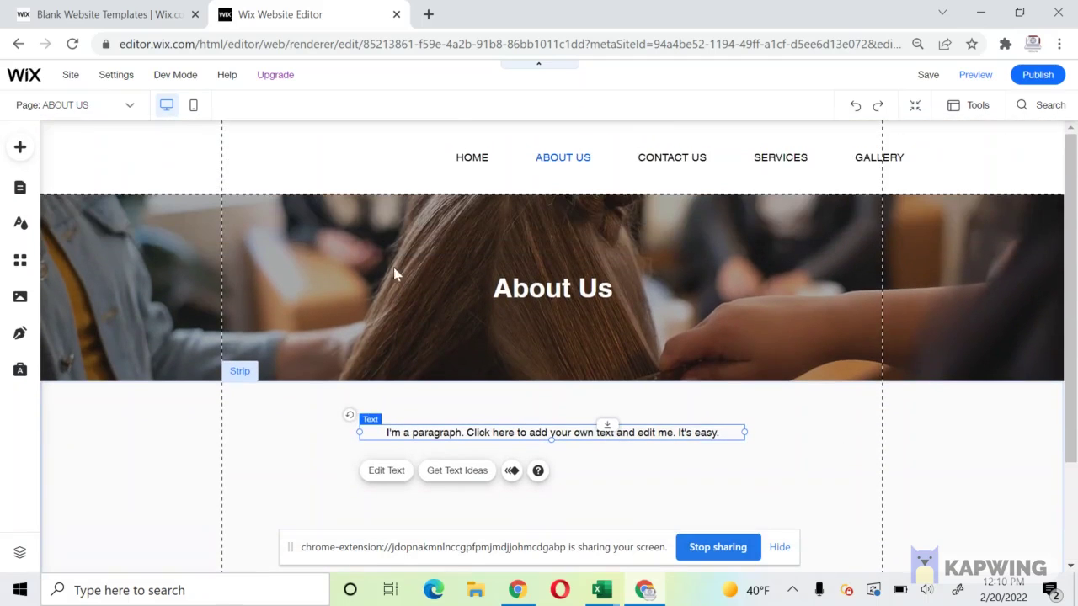